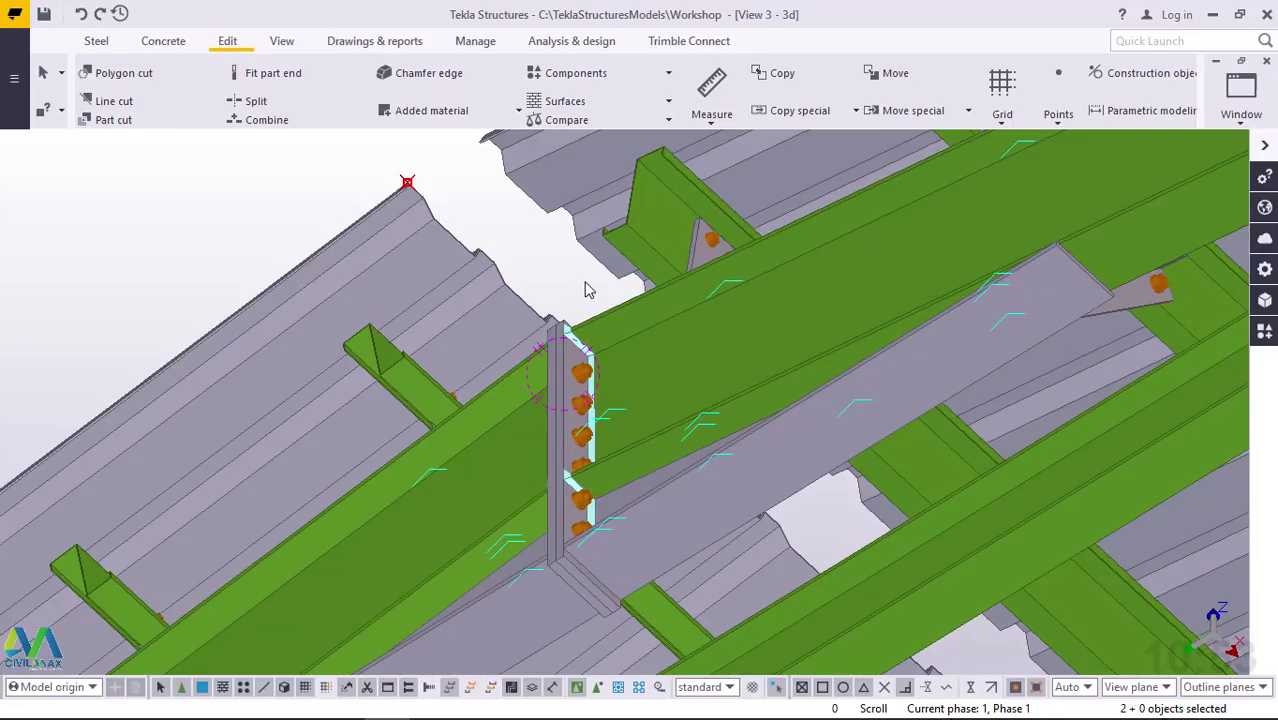
# - Examine the gap between the two roof slopes' sheets at the ridge and the corner point of the end sheet
pyautogui.scroll(10, 590, 353)
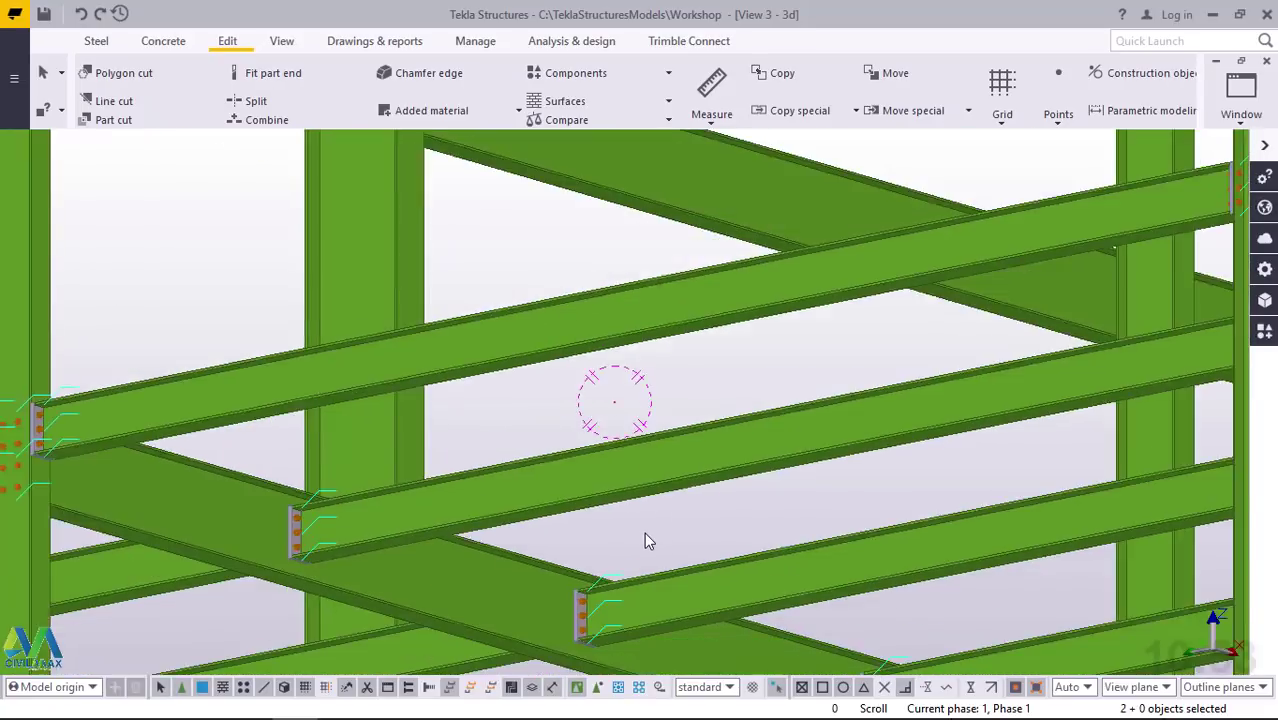
pyautogui.scroll(-10, 645, 540)
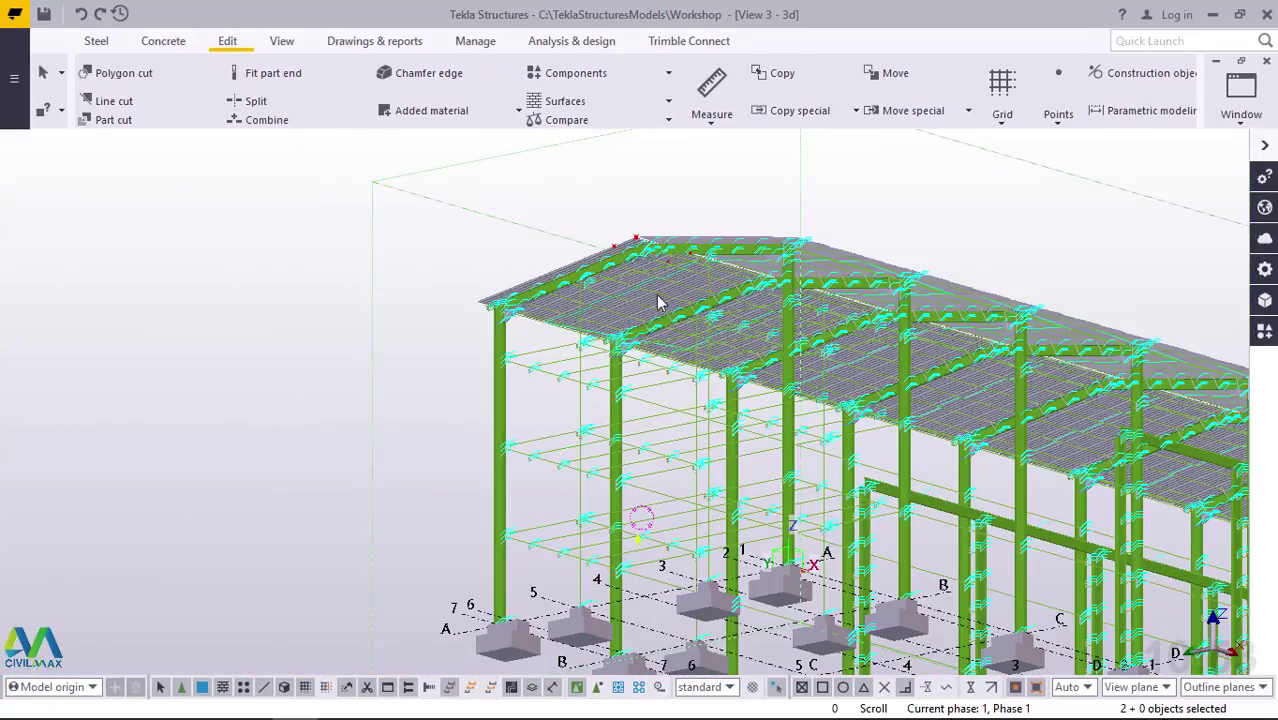
pyautogui.scroll(10, 642, 253)
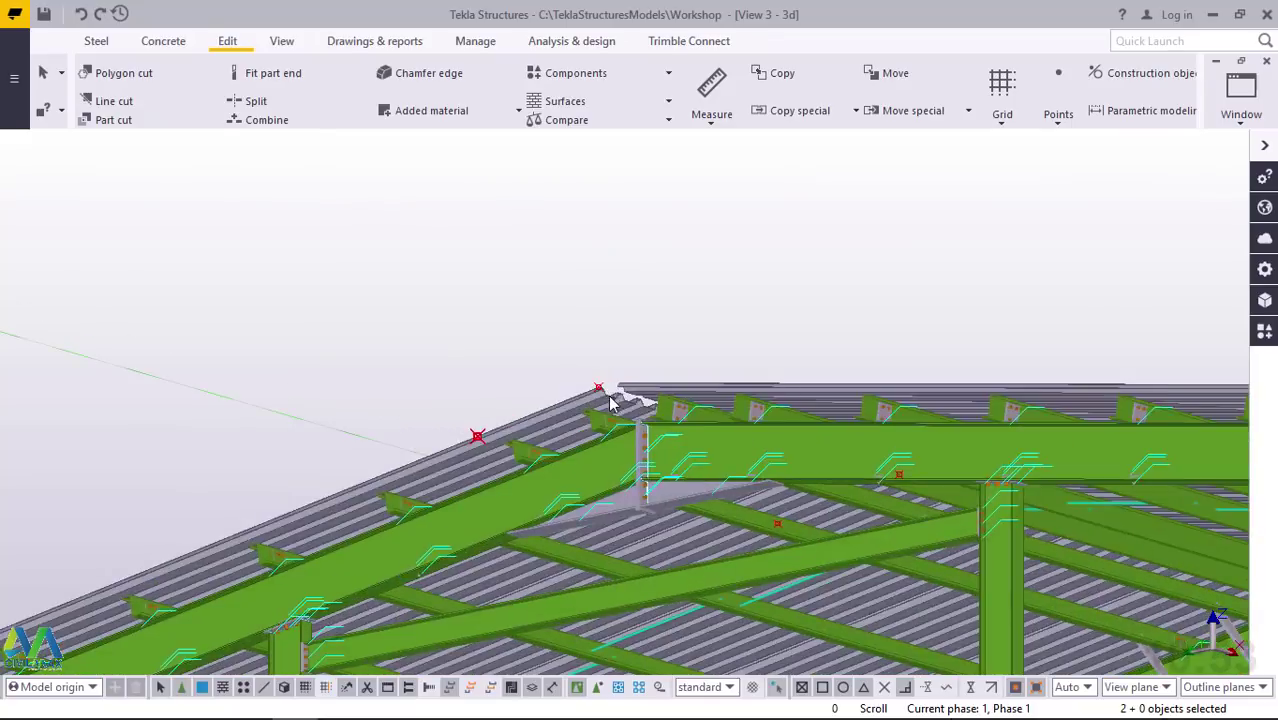
pyautogui.scroll(2, 632, 405)
pyautogui.keyDown('ctrl'); pyautogui.moveTo(633, 408); pyautogui.dragTo(617, 458, button='middle'); pyautogui.keyUp('ctrl')
pyautogui.scroll(5, 617, 458)
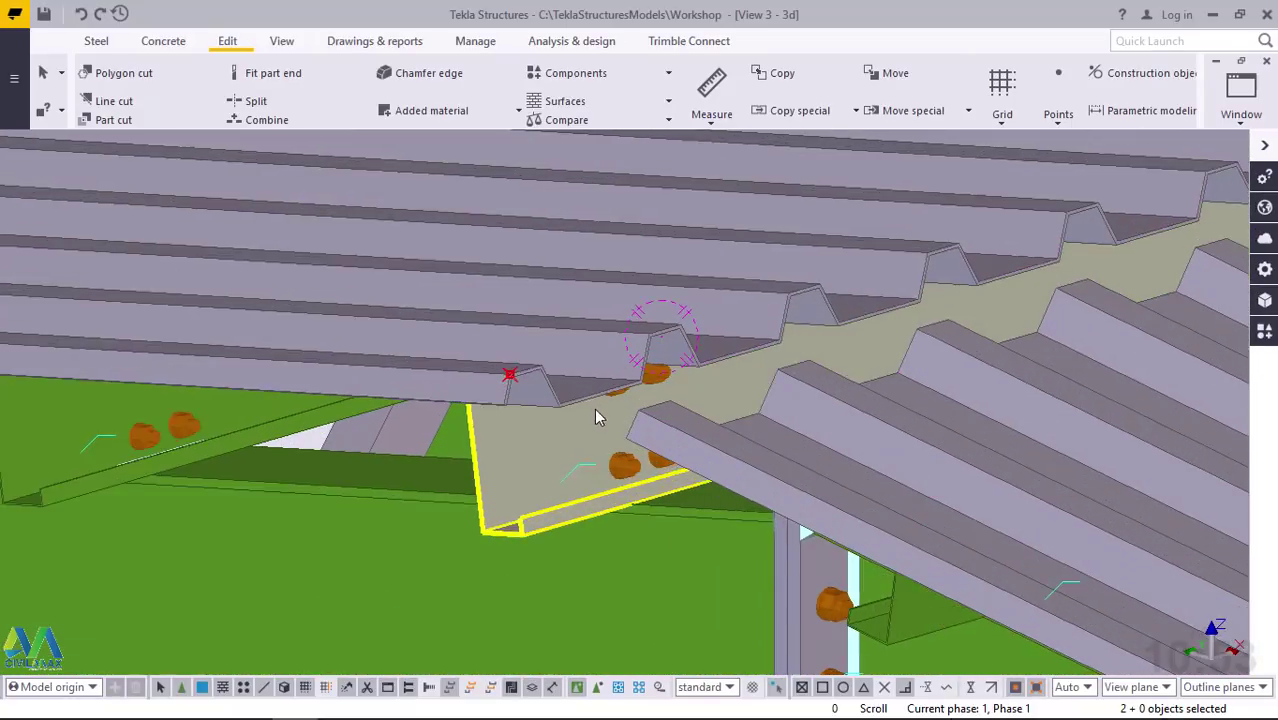
pyautogui.moveTo(515, 377)
pyautogui.mouseDown(button='middle')
pyautogui.moveTo(597, 358)
pyautogui.moveTo(582, 291)
pyautogui.moveTo(565, 329)
pyautogui.moveTo(334, 363)
pyautogui.moveTo(582, 340)
pyautogui.moveTo(584, 320)
pyautogui.moveTo(585, 357)
pyautogui.moveTo(588, 280)
pyautogui.moveTo(481, 421)
pyautogui.moveTo(446, 348)
pyautogui.moveTo(487, 402)
pyautogui.moveTo(534, 397)
pyautogui.moveTo(538, 412)
pyautogui.moveTo(514, 402)
pyautogui.moveTo(509, 368)
pyautogui.mouseUp(button='middle')
pyautogui.scroll(3, 509, 370)
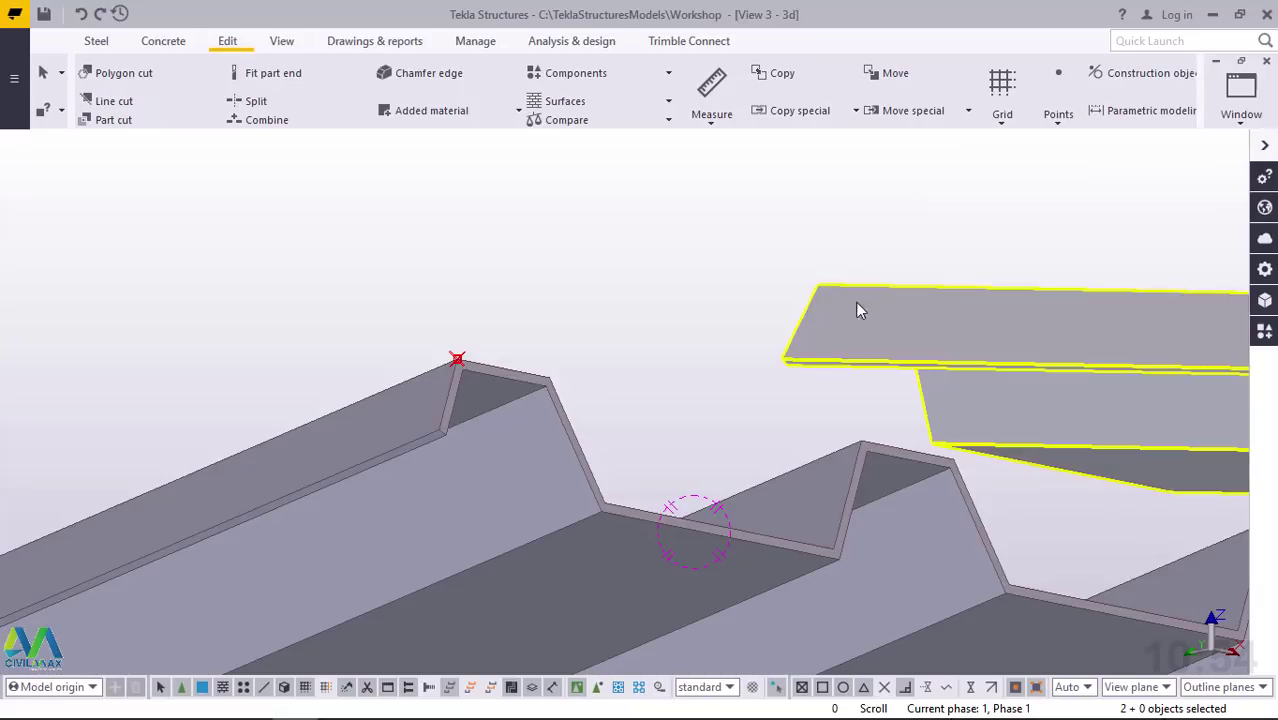
# - Start defining a cross section using a DWG file and choose Ridge Cap.dwg from the Desktop as the input file
pyautogui.click(12, 78)
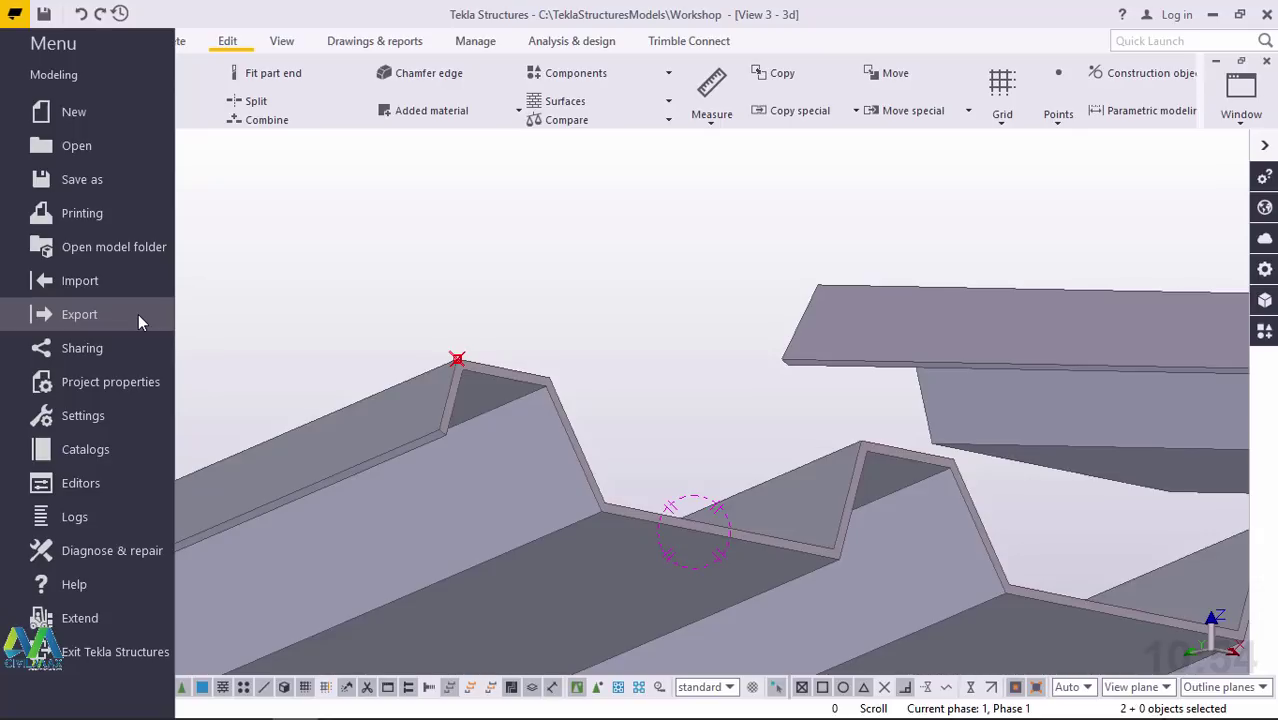
pyautogui.click(114, 452)
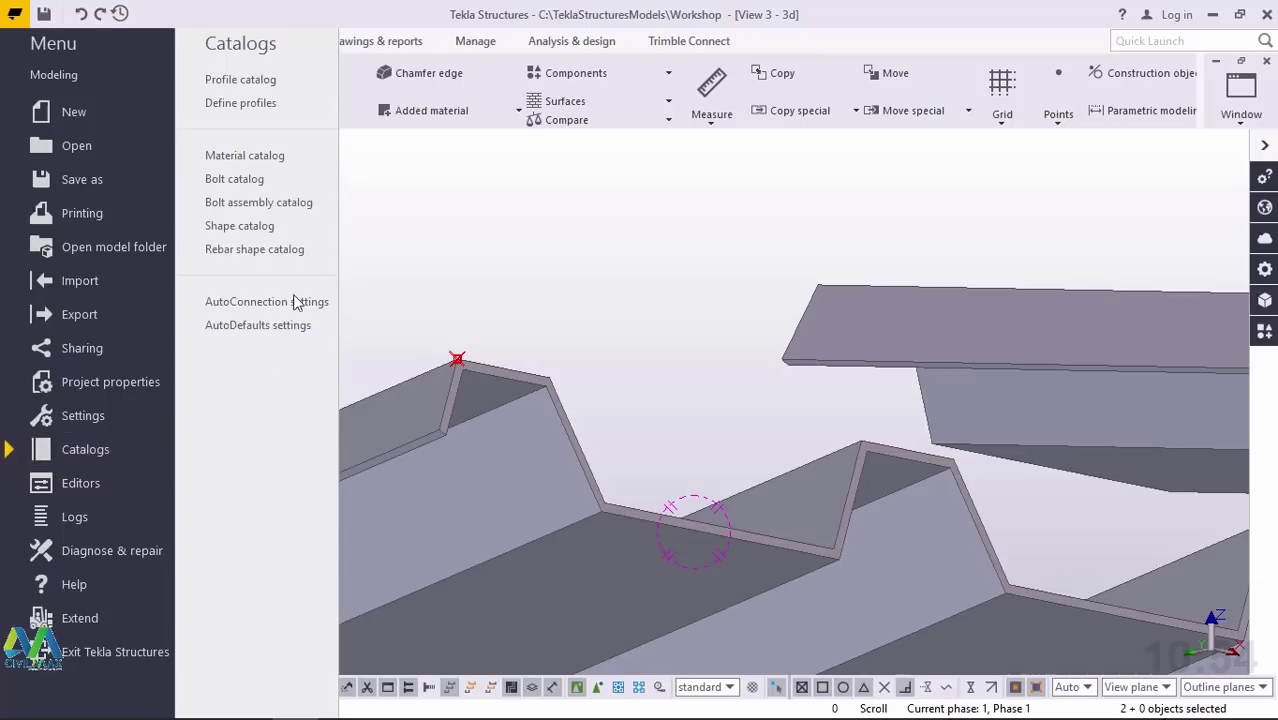
pyautogui.click(258, 105)
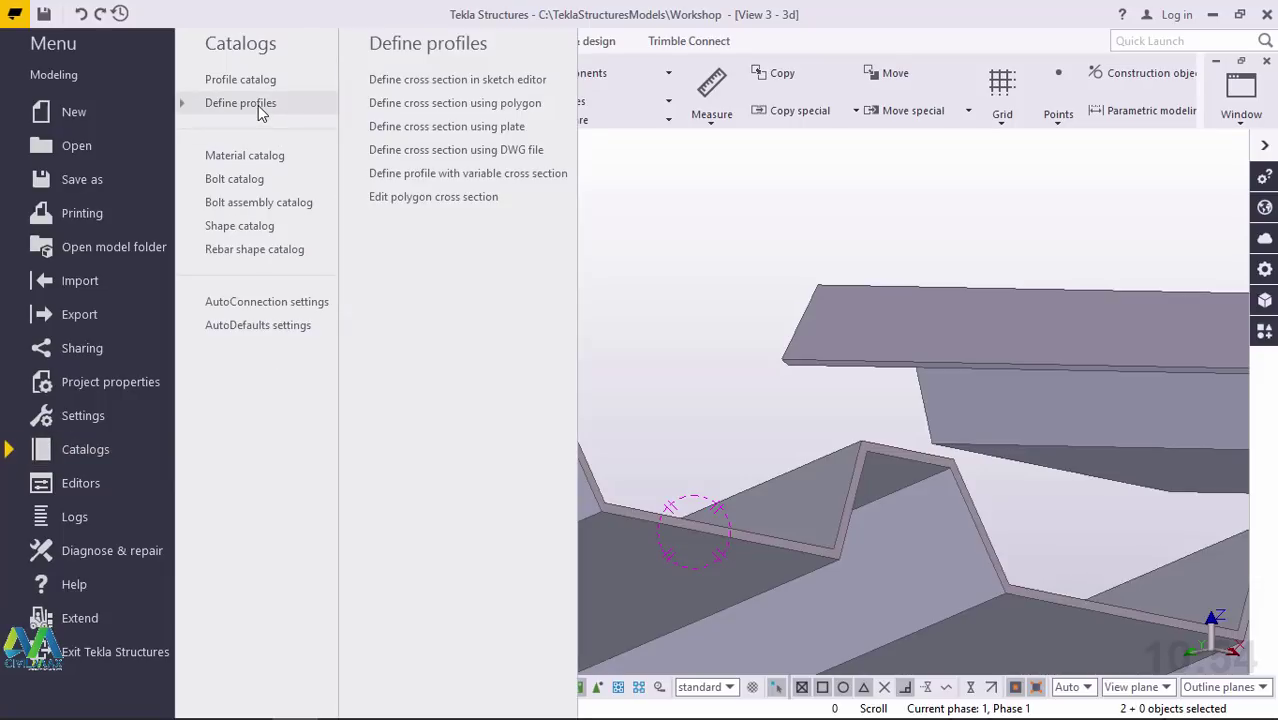
pyautogui.click(462, 152)
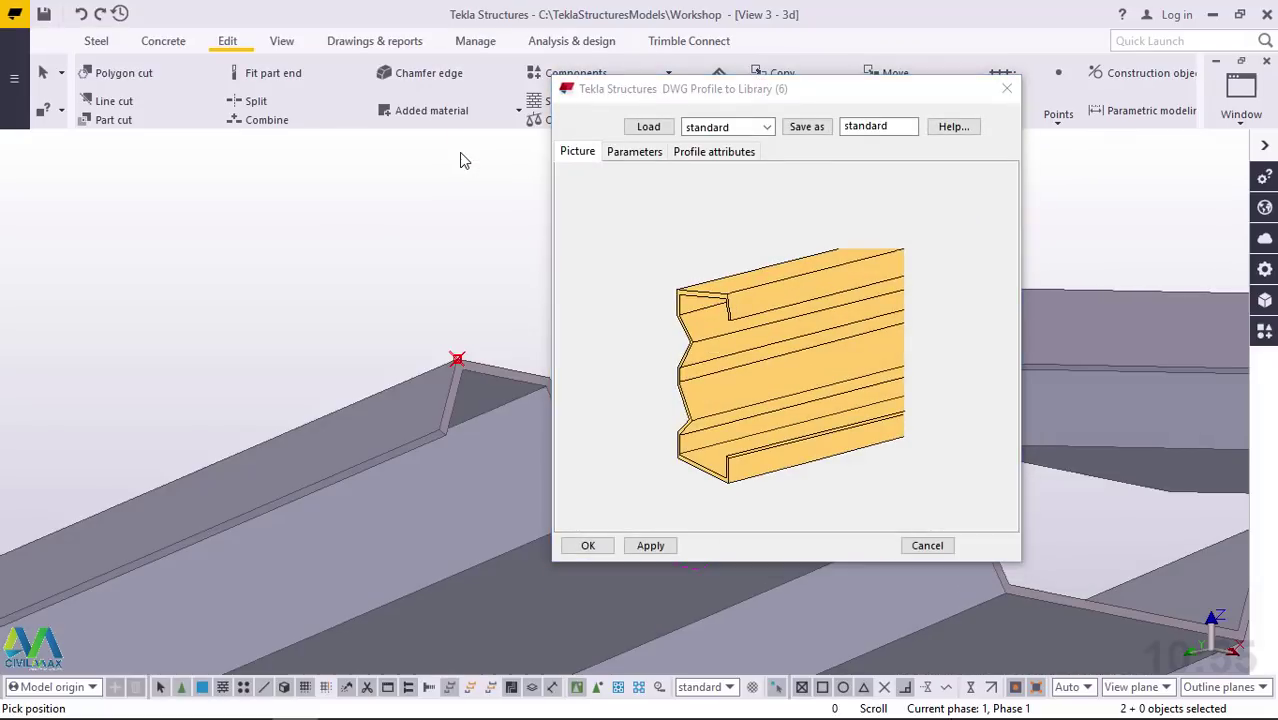
pyautogui.click(642, 157)
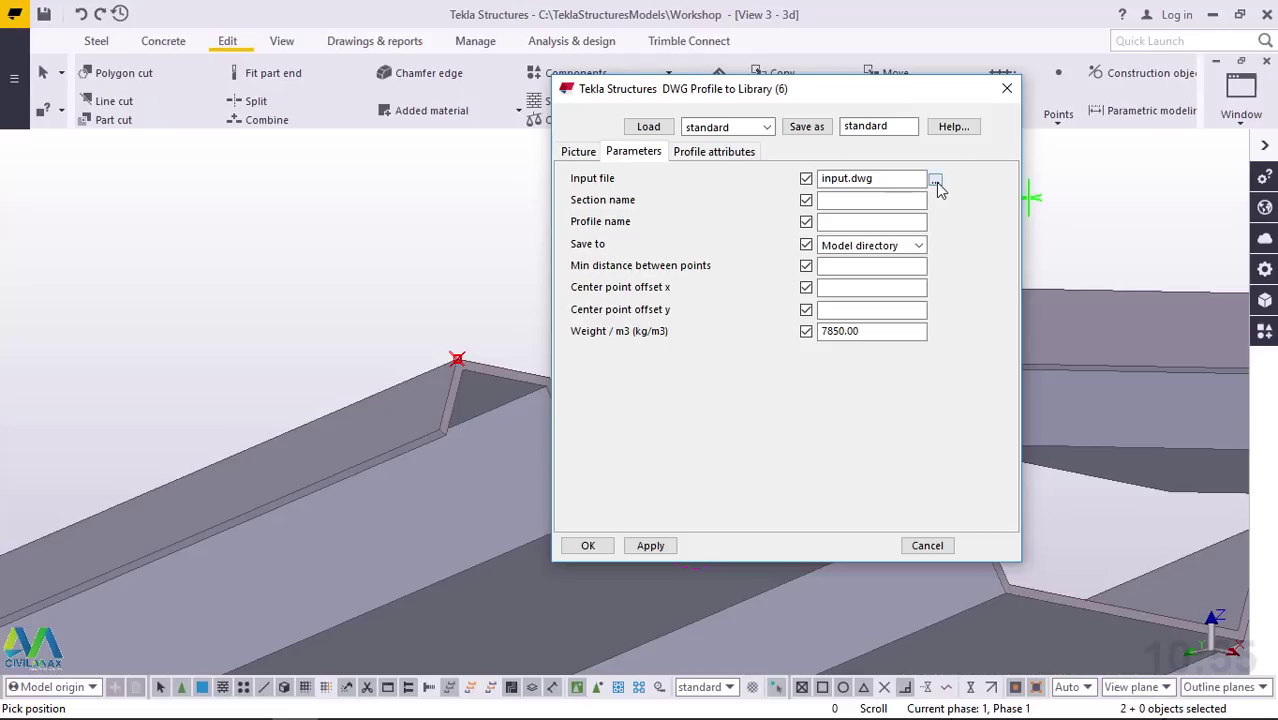
pyautogui.click(935, 181)
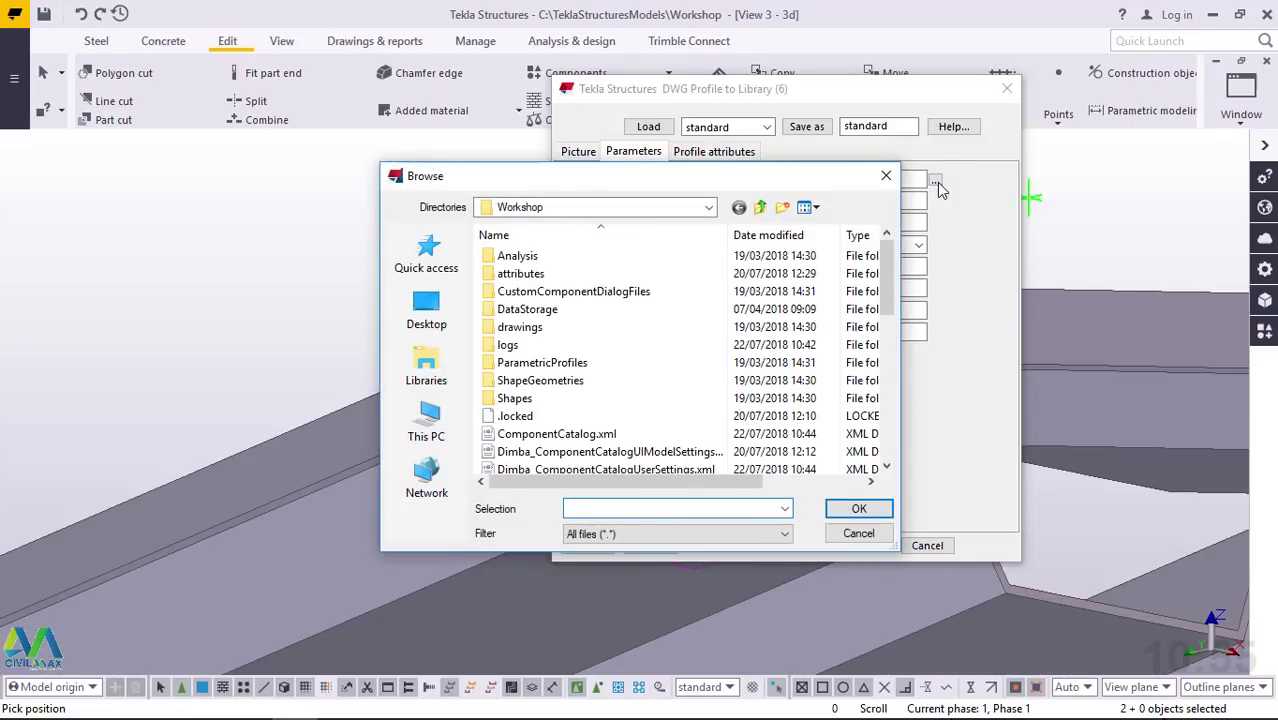
pyautogui.click(432, 308)
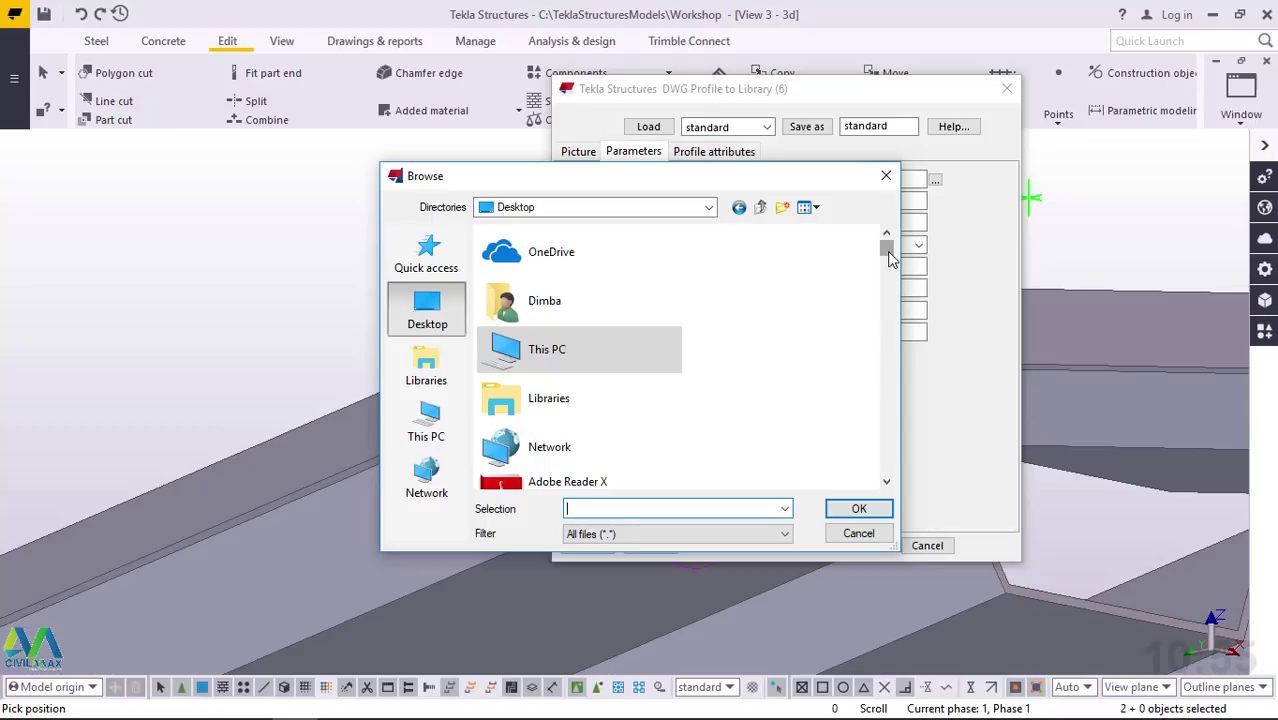
pyautogui.moveTo(888, 255); pyautogui.dragTo(886, 410)
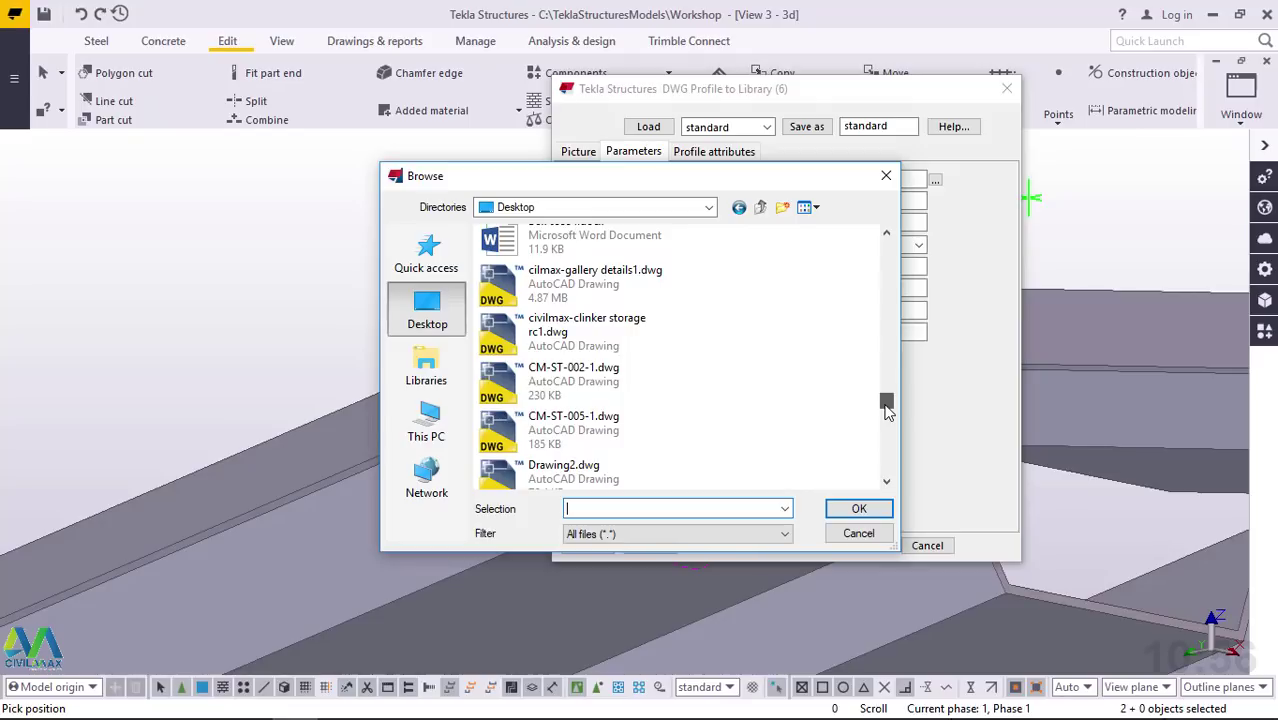
pyautogui.moveTo(885, 405); pyautogui.dragTo(884, 460)
pyautogui.click(559, 414)
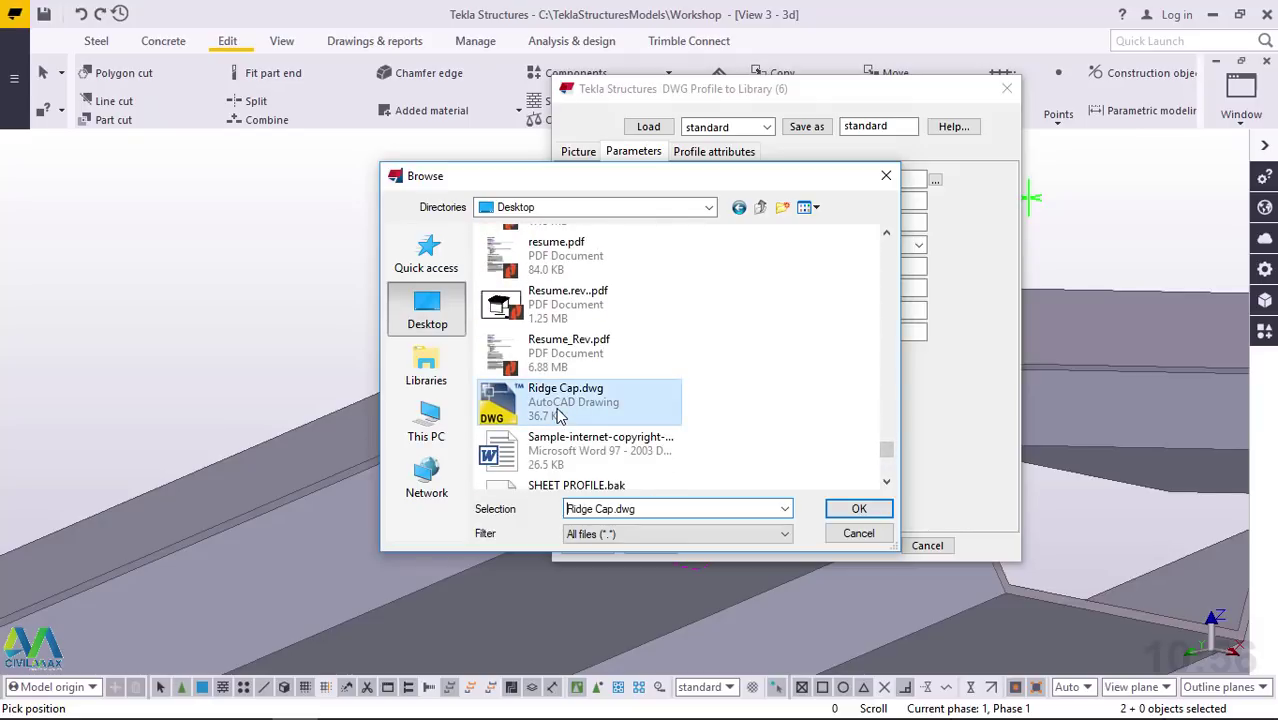
pyautogui.click(860, 510)
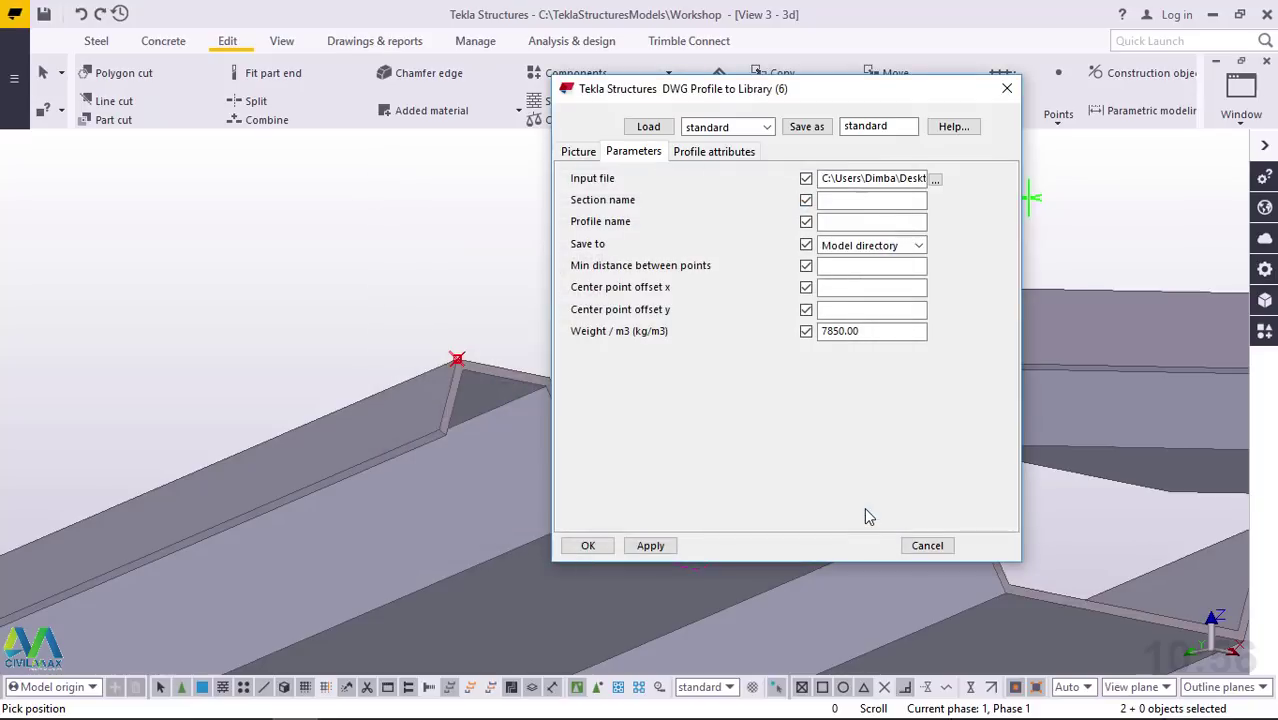
# - Enter "Roof Ridge" as both the section name and the profile name, and accept the DWG profile settings
pyautogui.click(833, 200)
pyautogui.write('R')
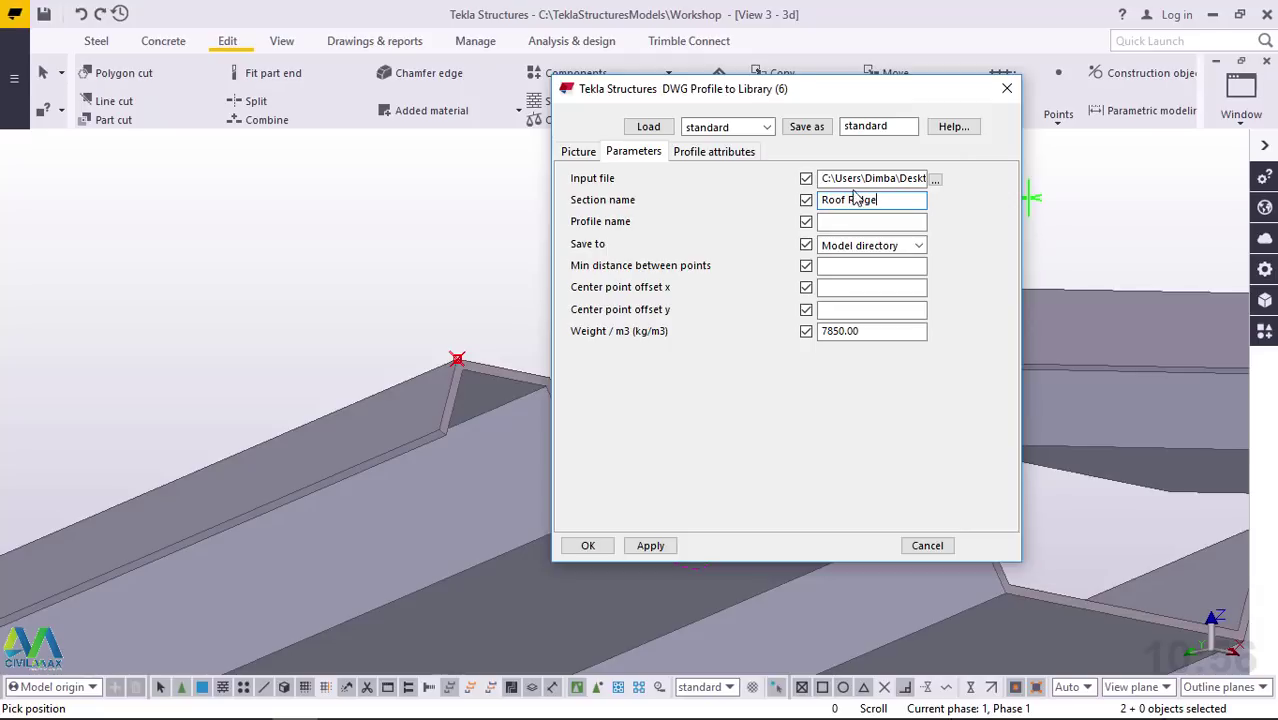
pyautogui.moveTo(888, 199); pyautogui.dragTo(816, 200)
pyautogui.rightClick(825, 200)
pyautogui.click(884, 260)
pyautogui.click(862, 221)
pyautogui.rightClick(862, 221)
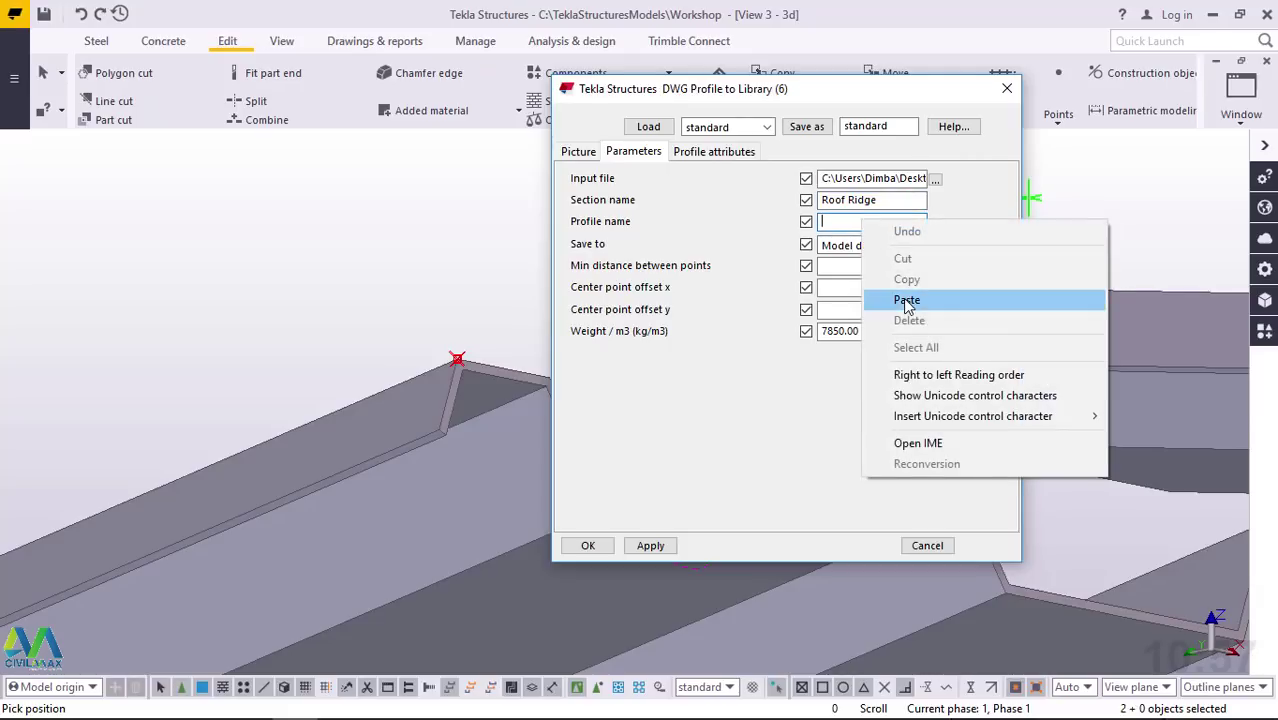
pyautogui.click(905, 295)
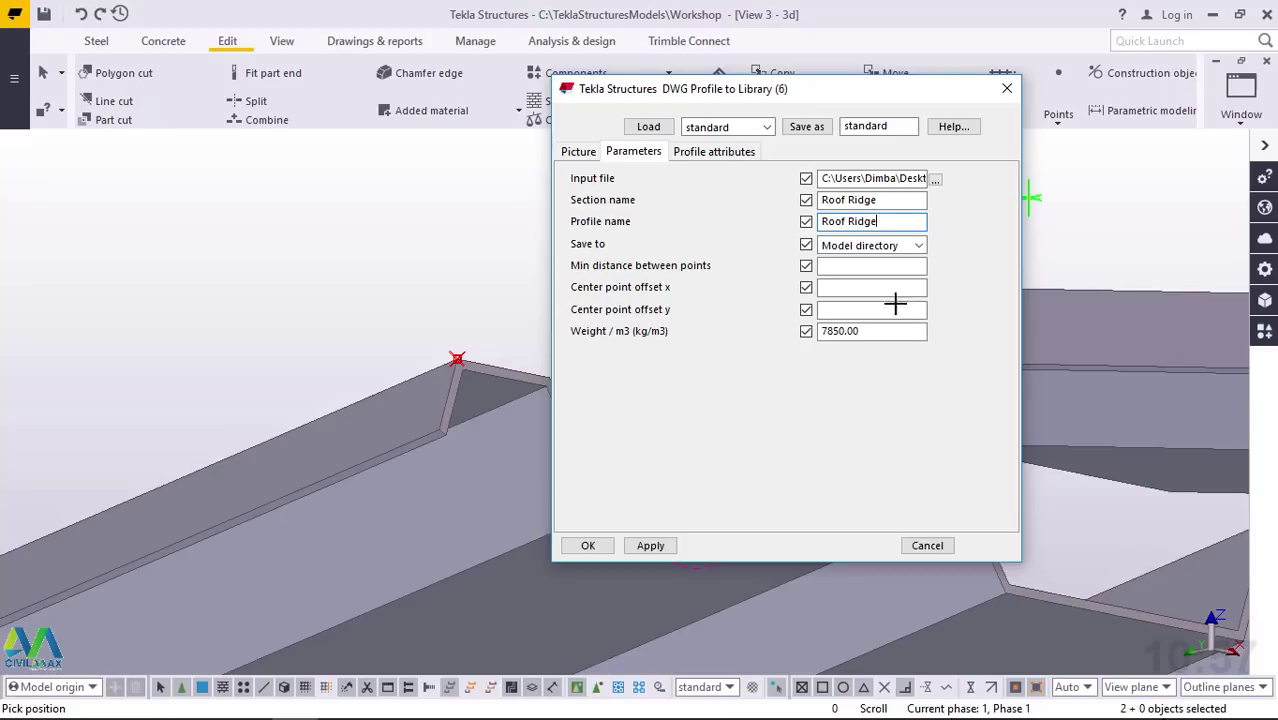
pyautogui.click(652, 548)
pyautogui.click(589, 547)
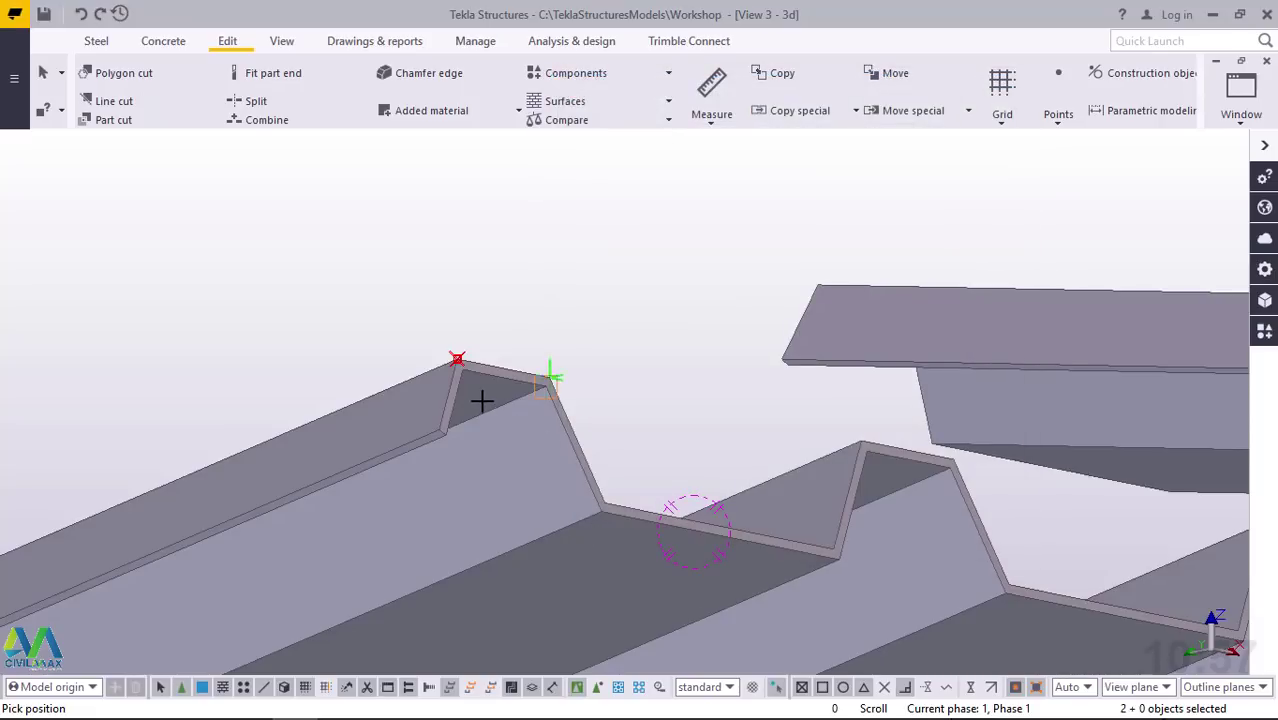
pyautogui.keyDown('ctrl'); pyautogui.moveTo(469, 373); pyautogui.dragTo(466, 494, button='middle'); pyautogui.keyUp('ctrl')
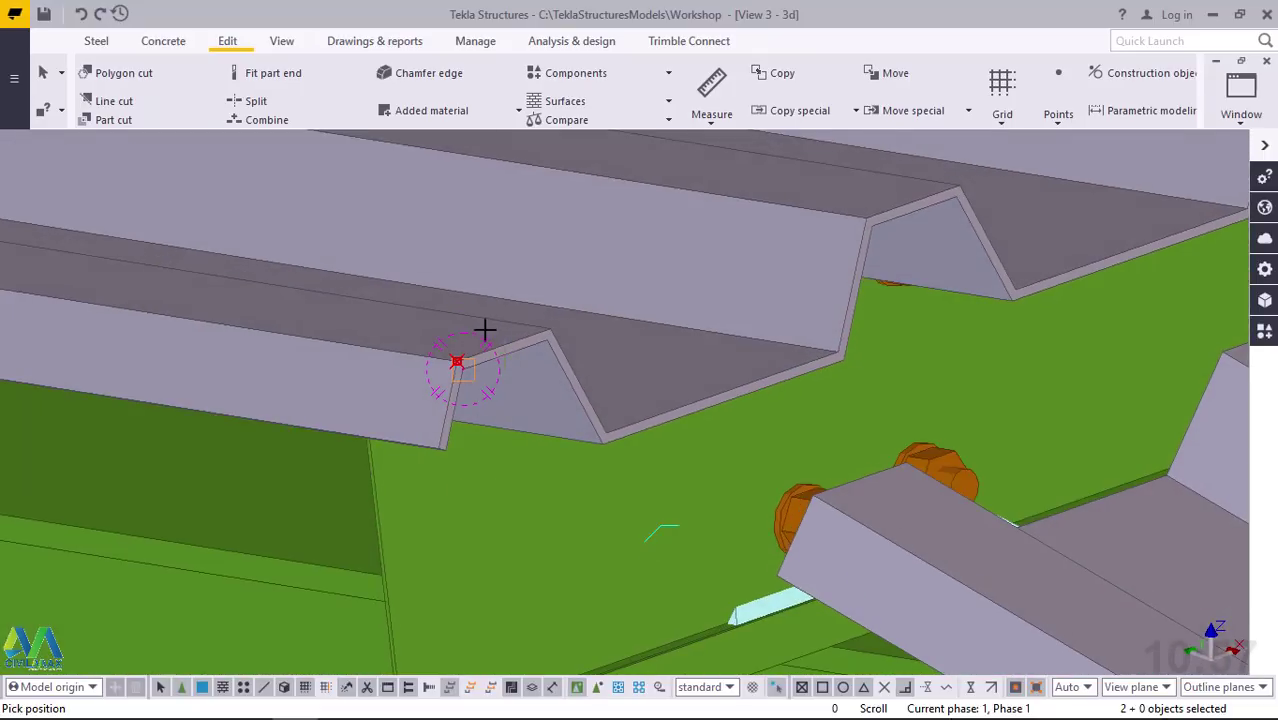
pyautogui.scroll(3, 485, 331)
pyautogui.scroll(3, 444, 385)
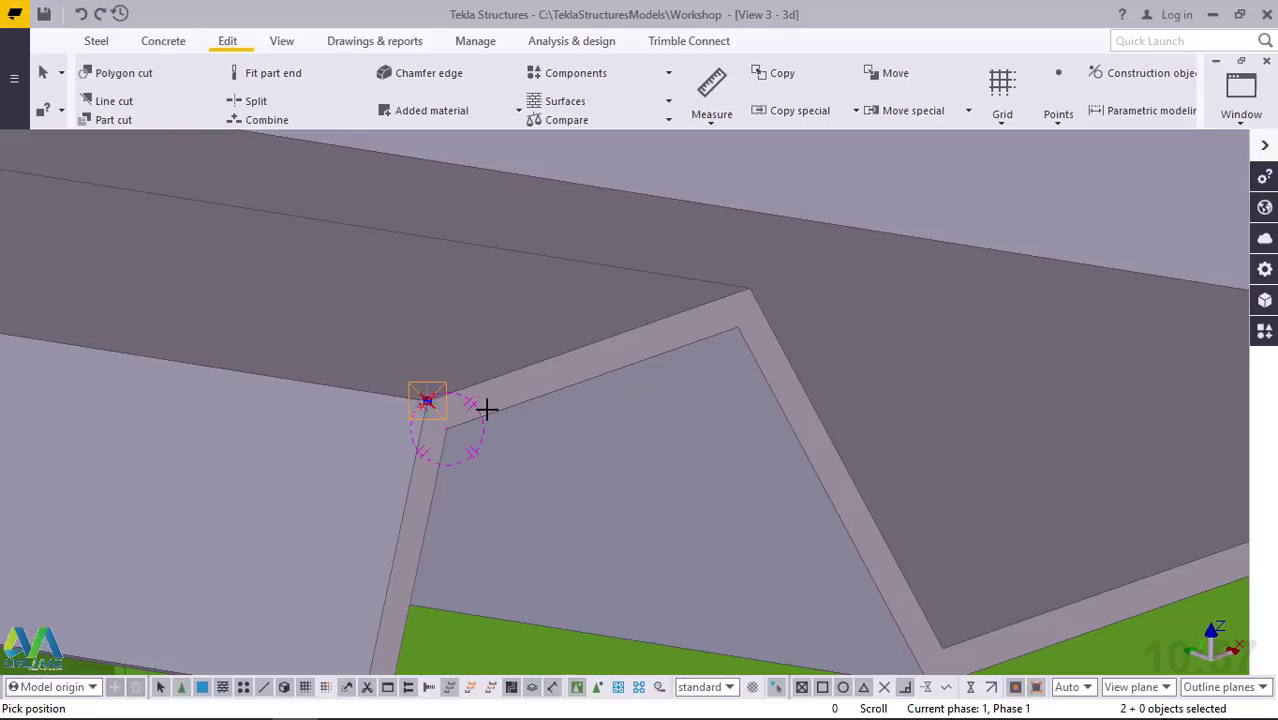
pyautogui.keyDown('ctrl'); pyautogui.moveTo(493, 385); pyautogui.dragTo(402, 496, button='middle'); pyautogui.keyUp('ctrl')
pyautogui.scroll(-3, 385, 502)
pyautogui.scroll(-6, 605, 434)
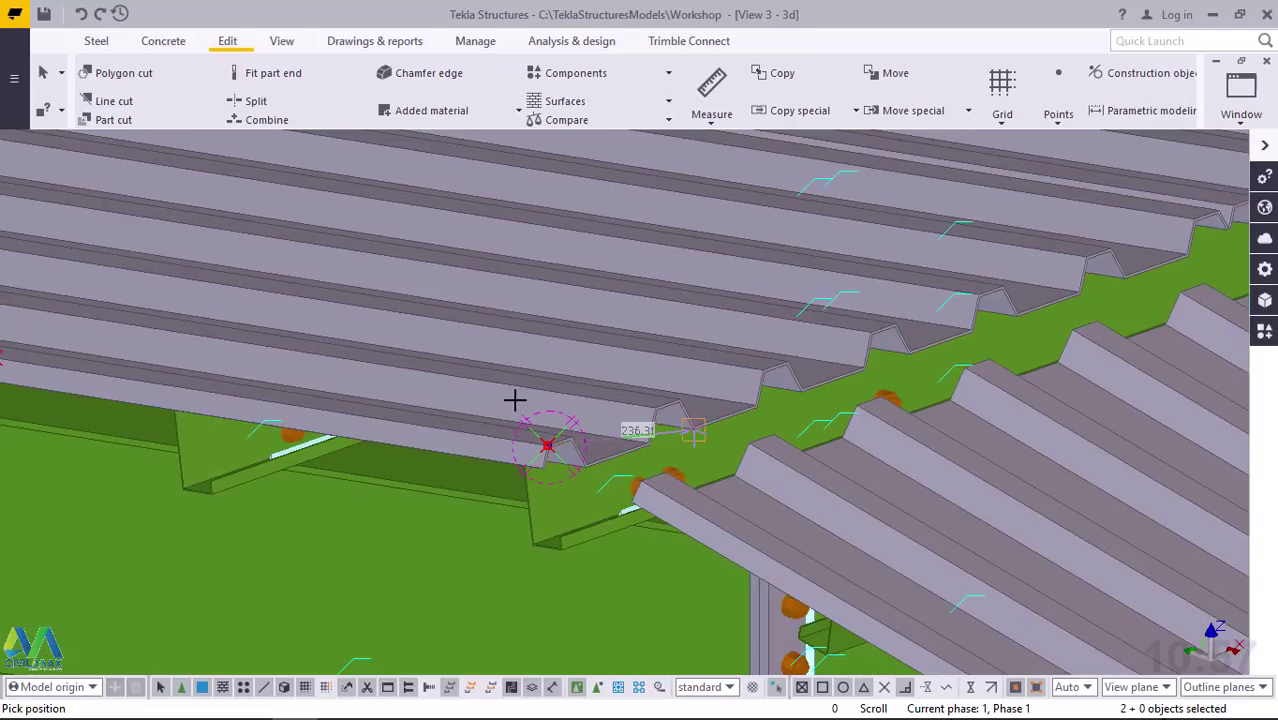
pyautogui.keyDown('ctrl'); pyautogui.moveTo(572, 425); pyautogui.dragTo(518, 292, button='middle'); pyautogui.keyUp('ctrl')
pyautogui.rightClick(516, 281)
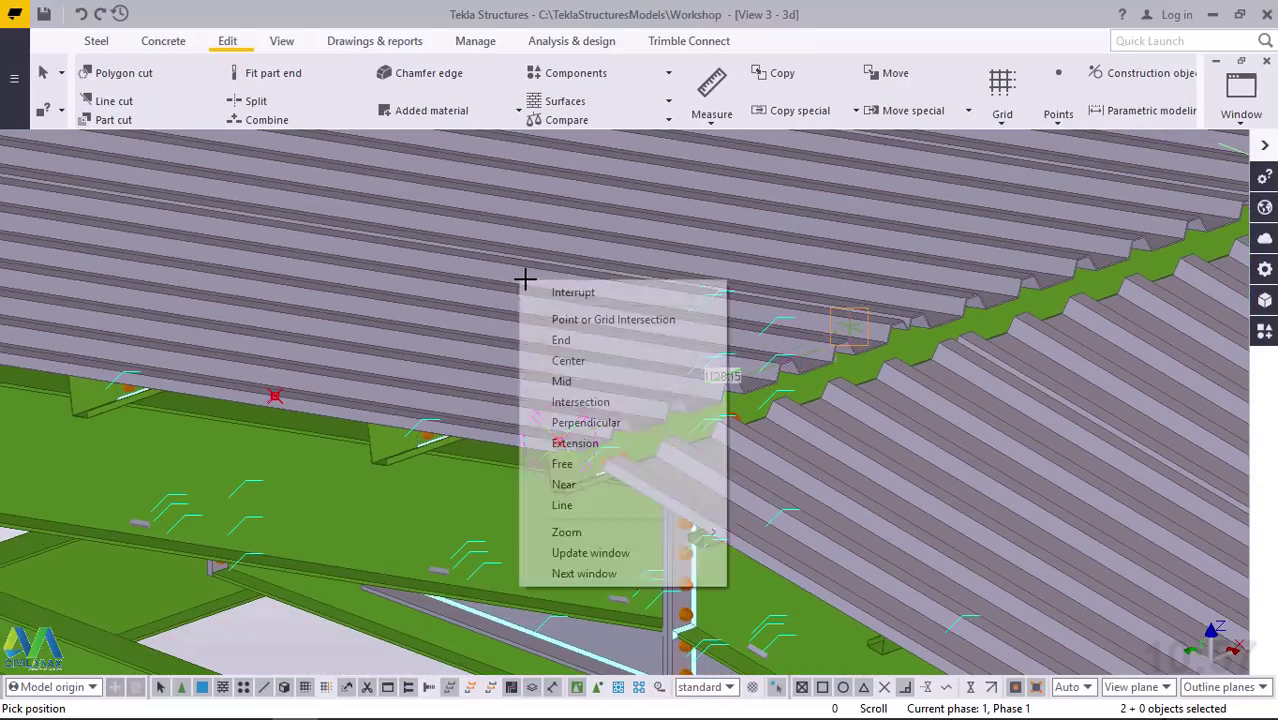
pyautogui.click(525, 287)
# - Run the DWG cross-section definition again and pick the point on the gable-end edge of the roof sheet as the start position
pyautogui.scroll(2, 268, 405)
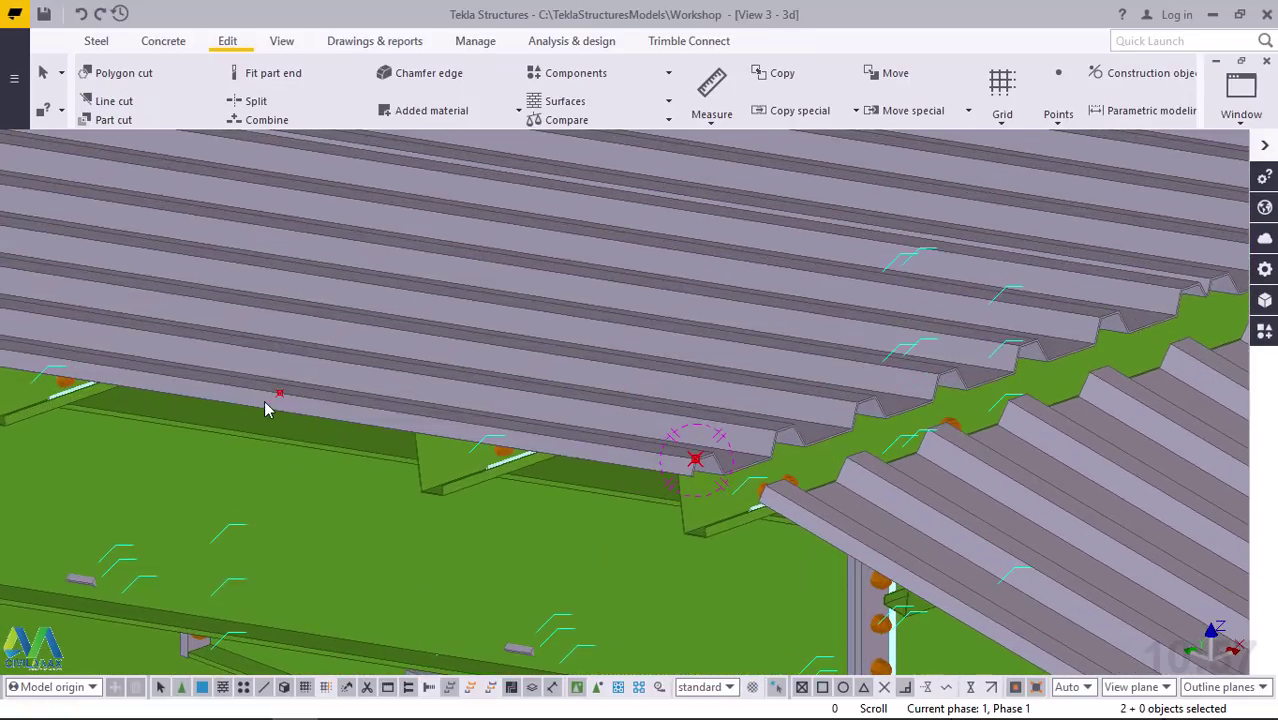
pyautogui.click(628, 371)
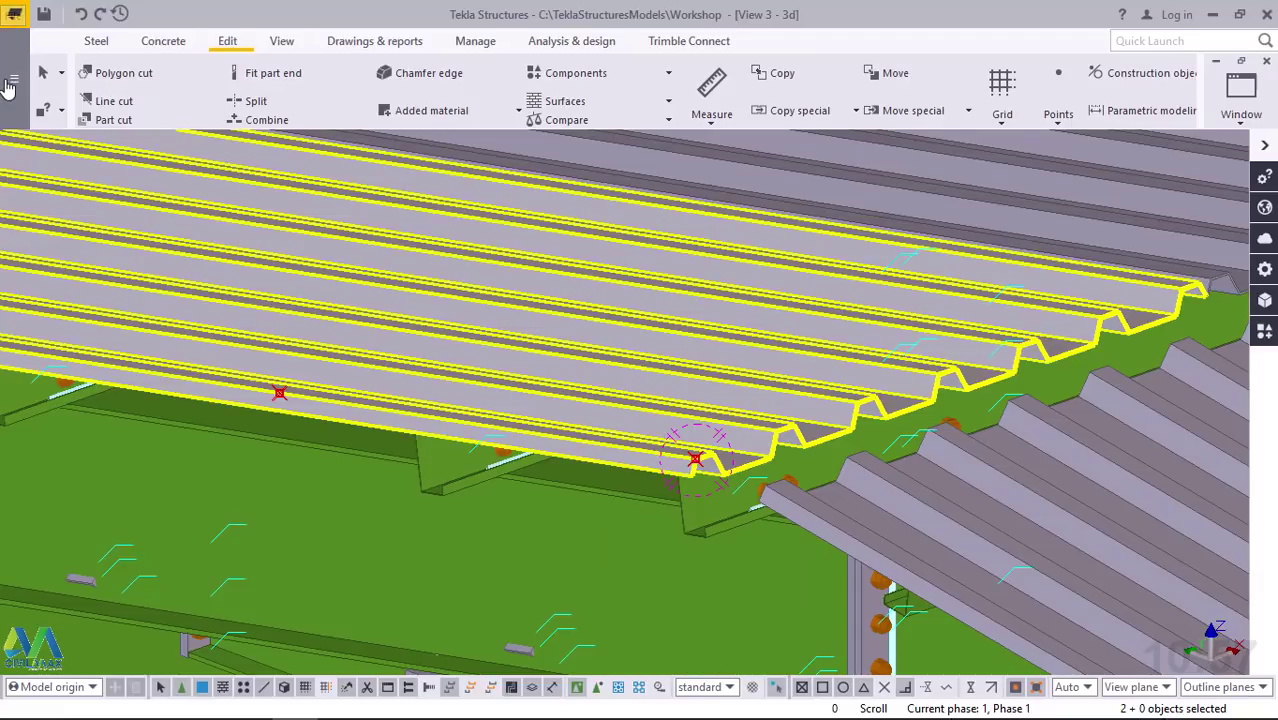
pyautogui.click(13, 14)
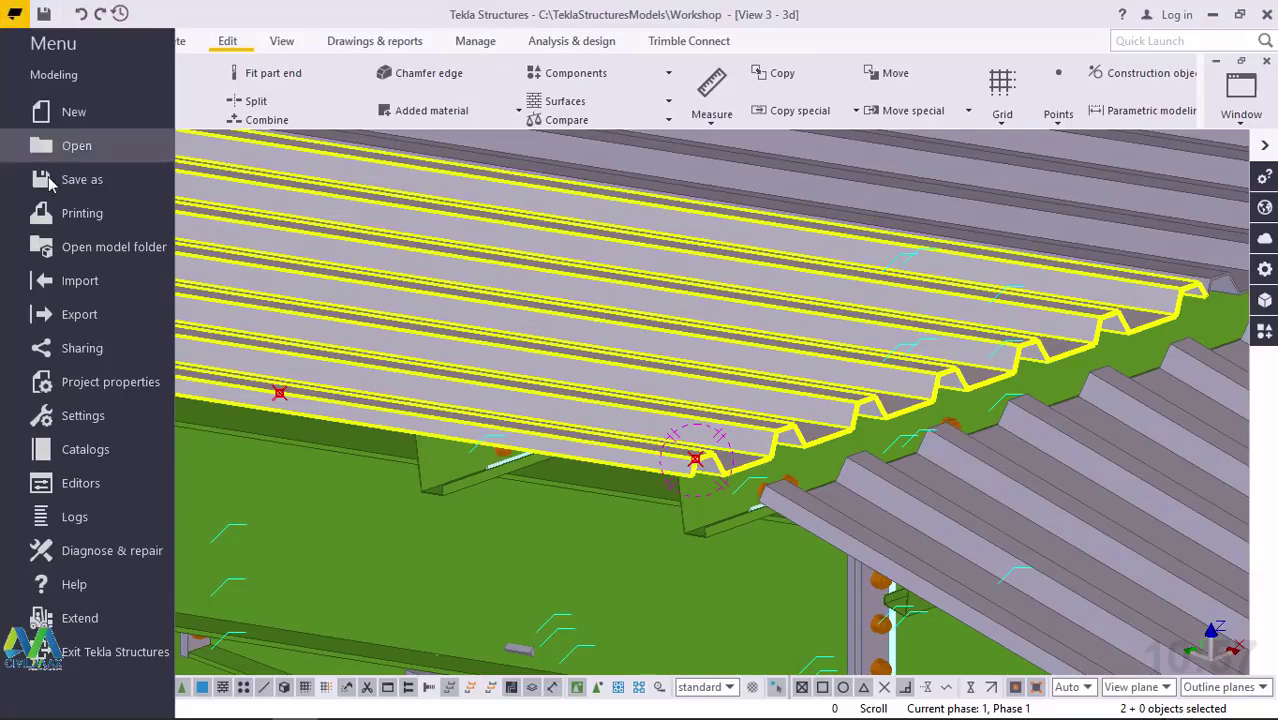
pyautogui.click(110, 452)
pyautogui.click(287, 104)
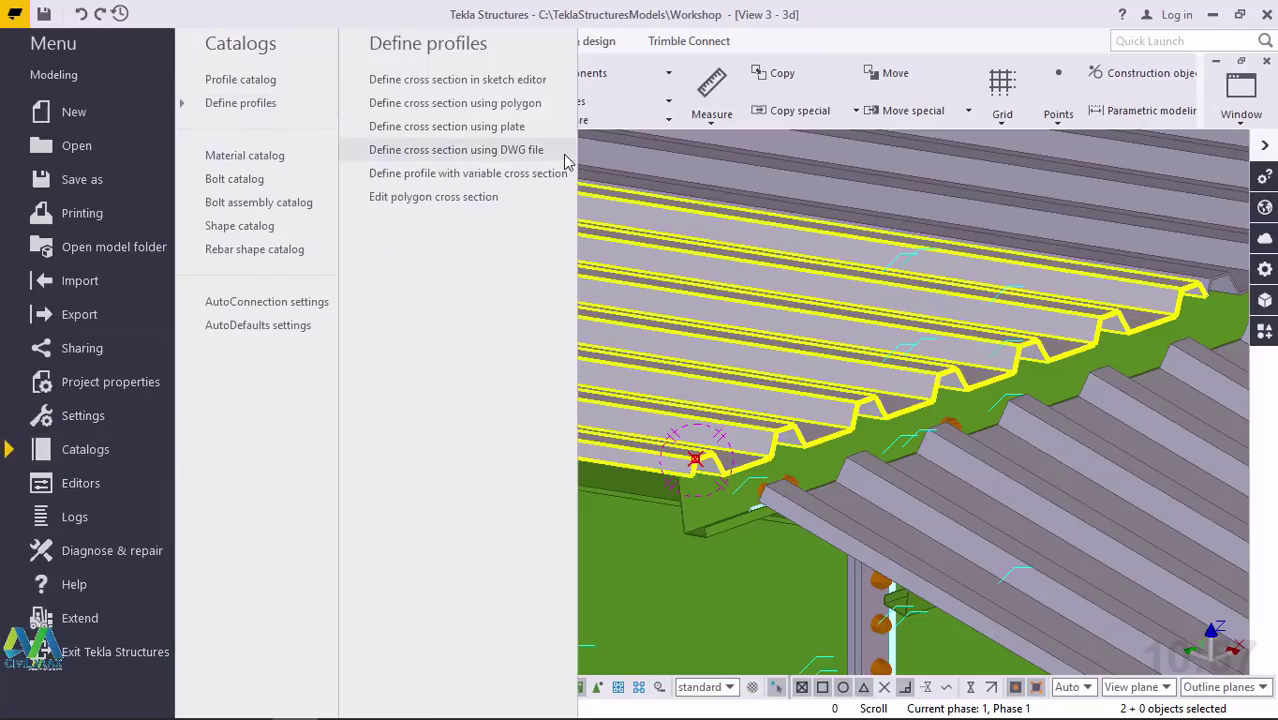
pyautogui.click(524, 152)
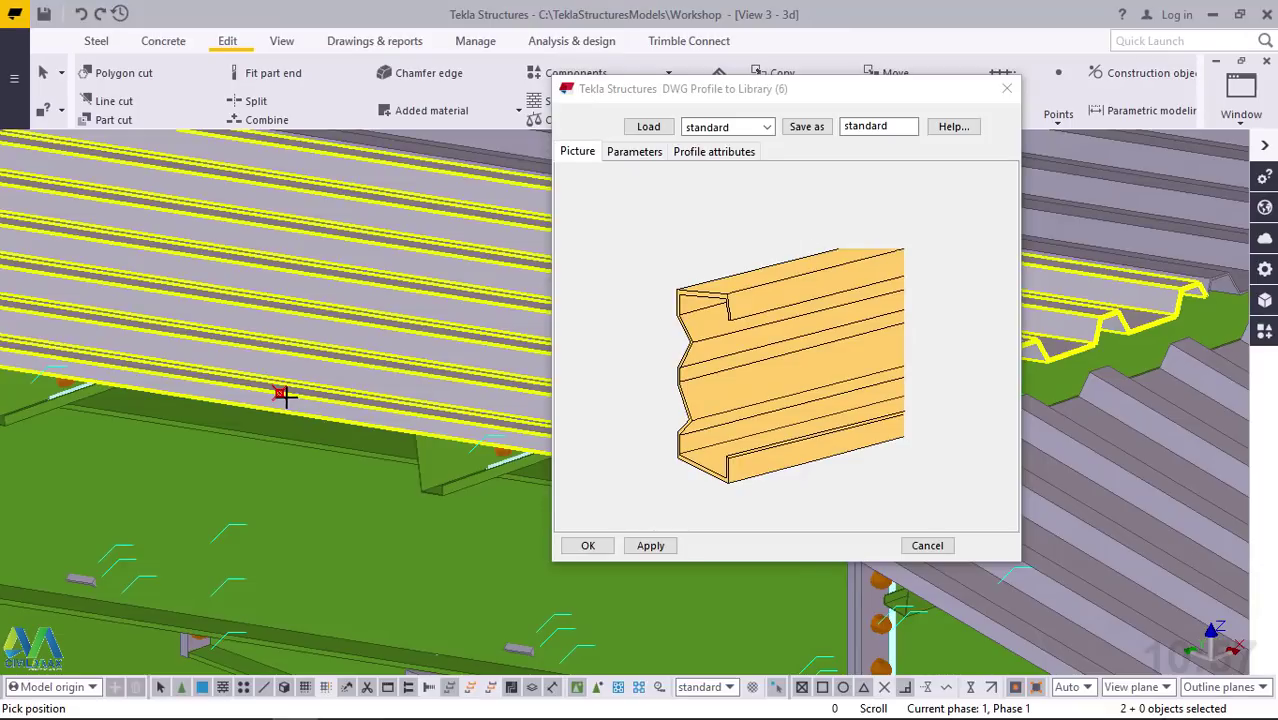
pyautogui.scroll(3, 280, 390)
pyautogui.click(271, 384)
# - Place the ridge profile by picking the farther point on the roof sheeting as its end, interrupt the command and close the DWG profile settings
pyautogui.scroll(-4, 228, 517)
pyautogui.scroll(-5, 195, 510)
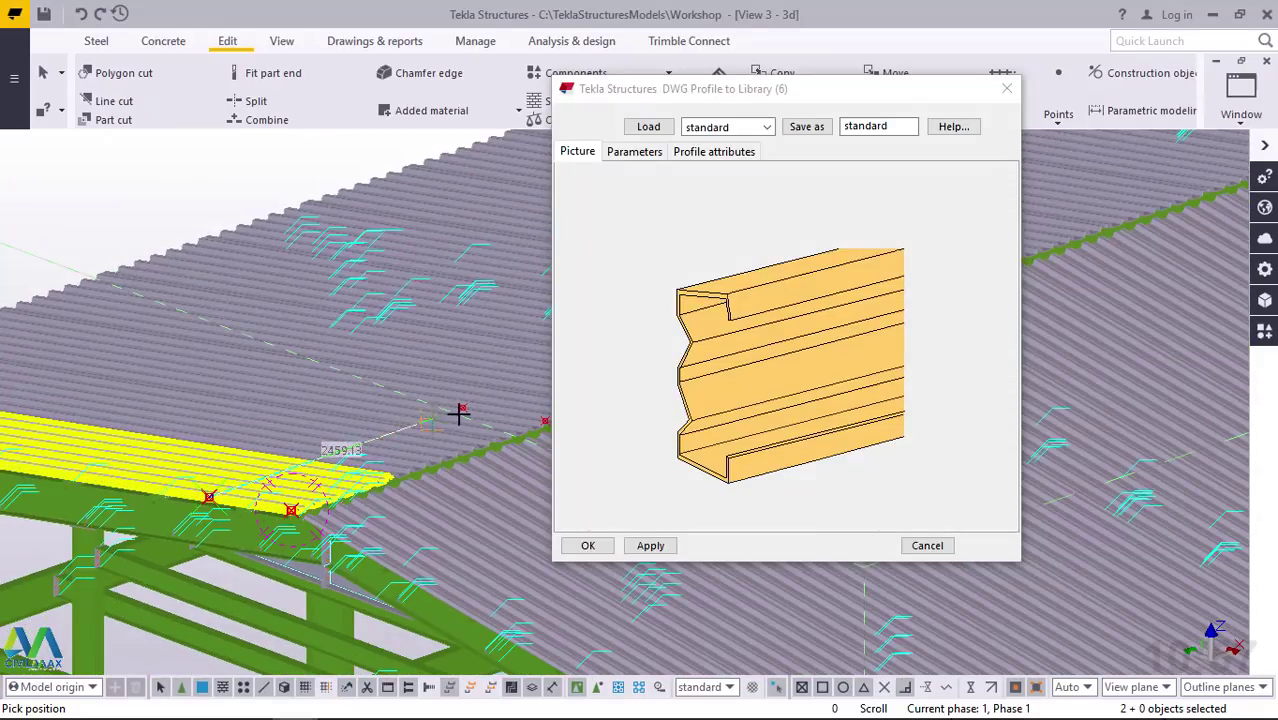
pyautogui.scroll(6, 478, 403)
pyautogui.scroll(8, 491, 397)
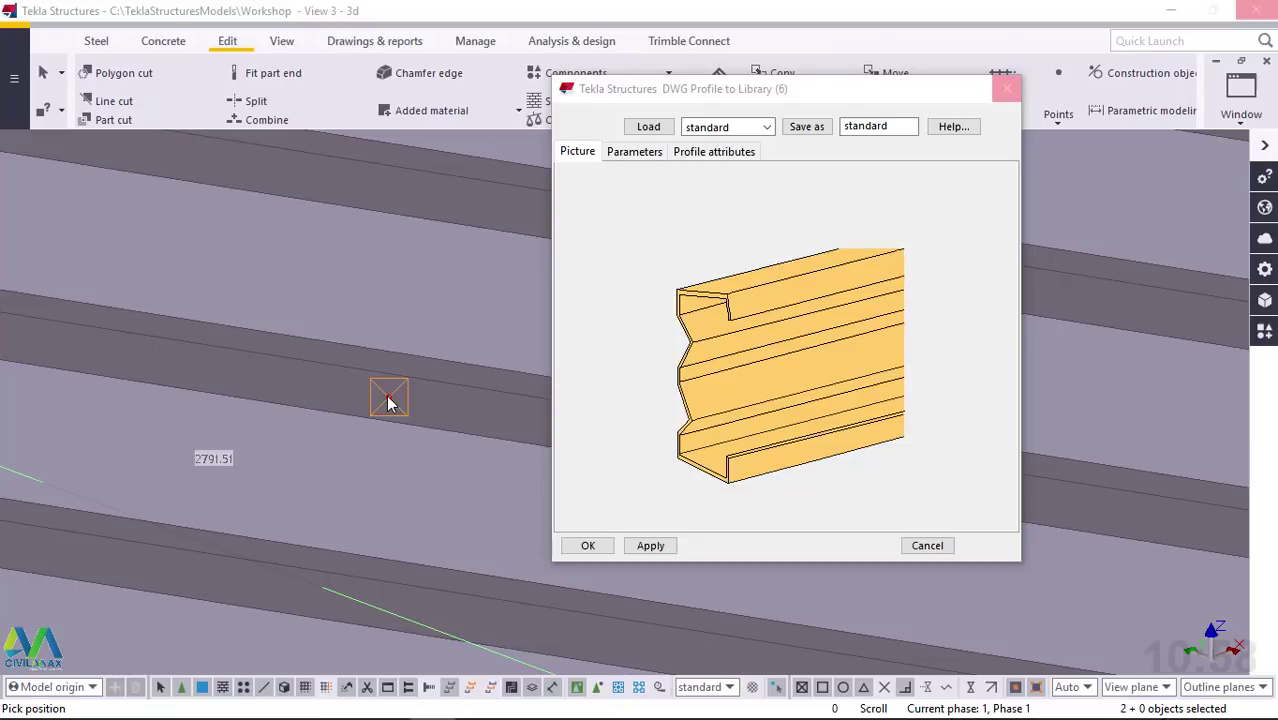
pyautogui.click(389, 402)
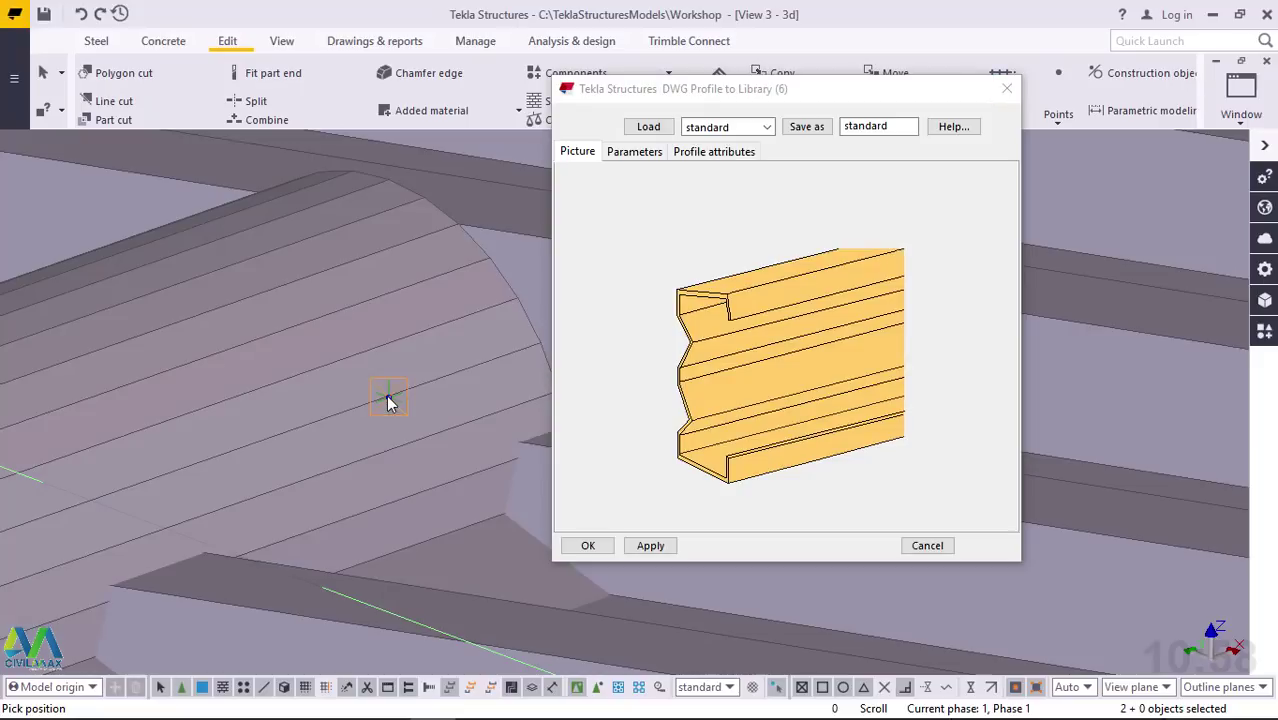
pyautogui.rightClick(309, 272)
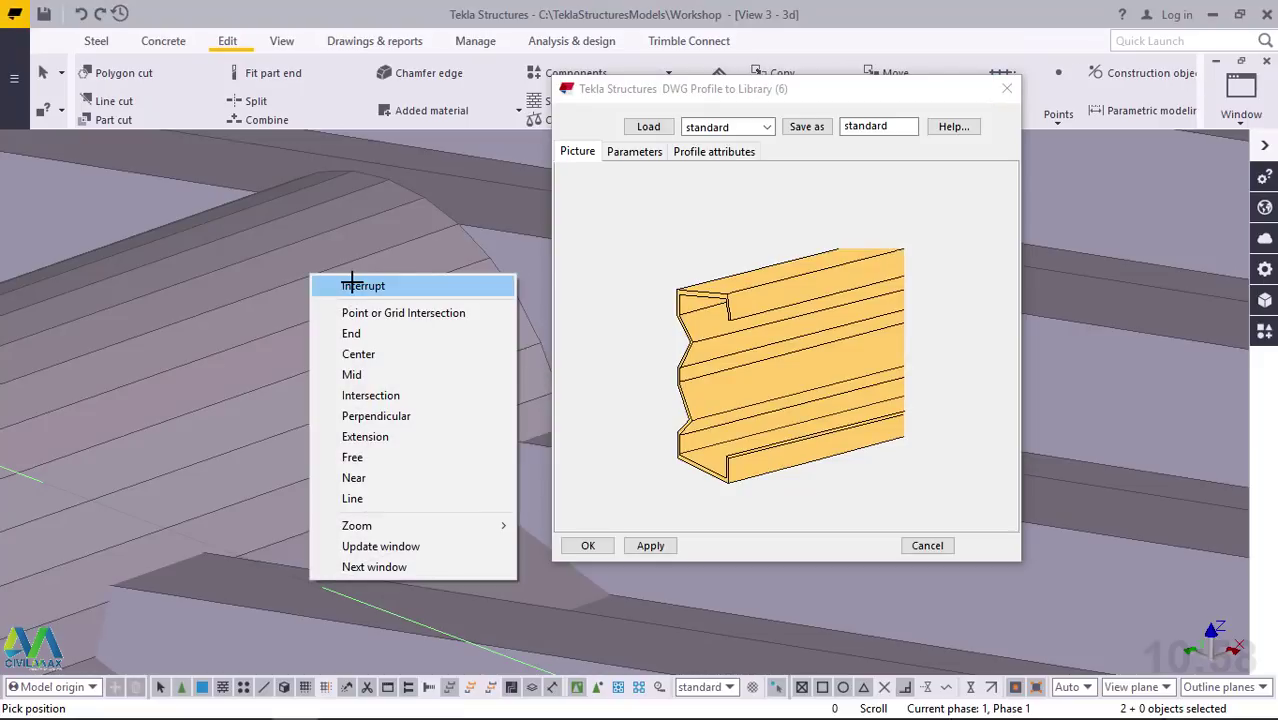
pyautogui.click(355, 285)
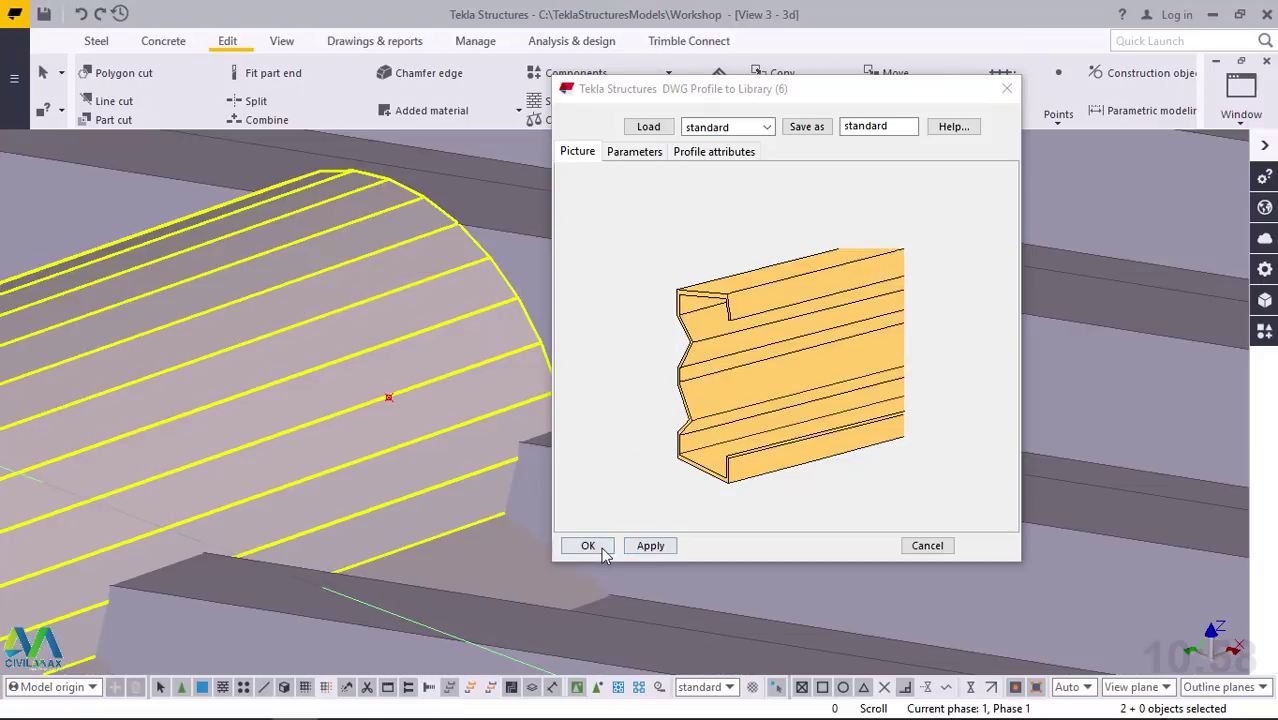
pyautogui.click(588, 546)
pyautogui.scroll(-5, 700, 350)
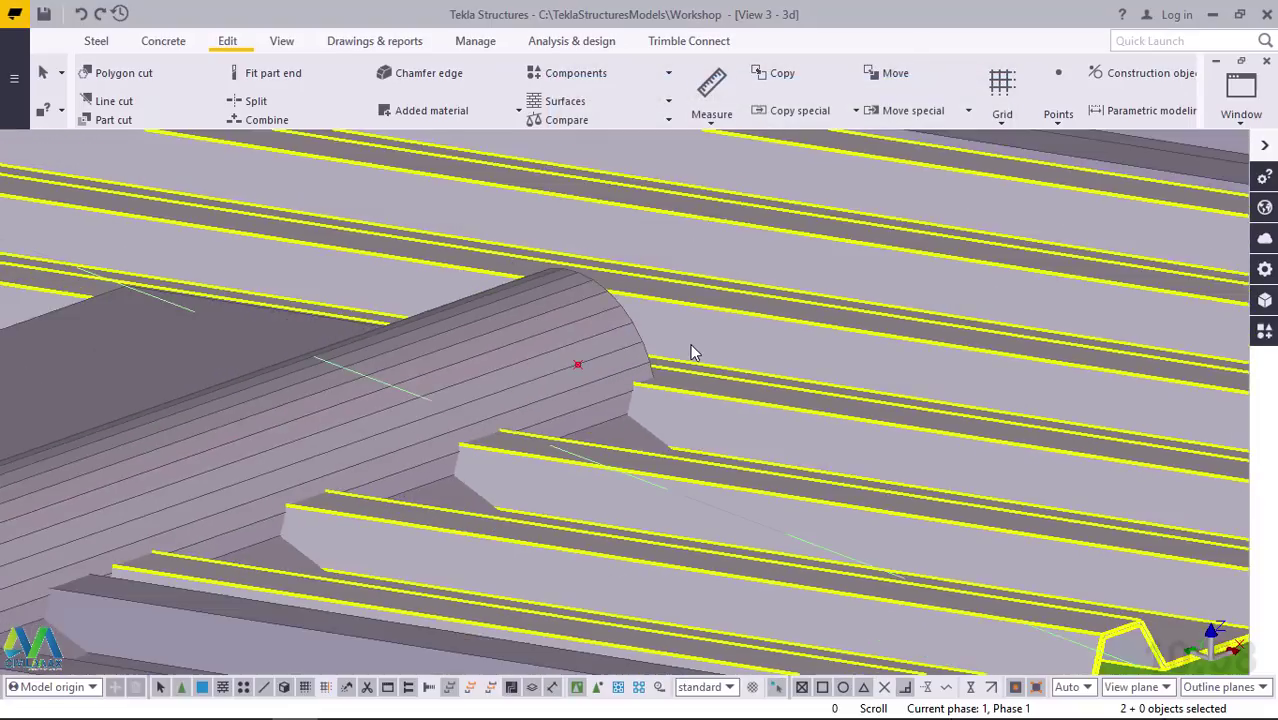
pyautogui.scroll(-5, 695, 352)
pyautogui.scroll(4, 385, 459)
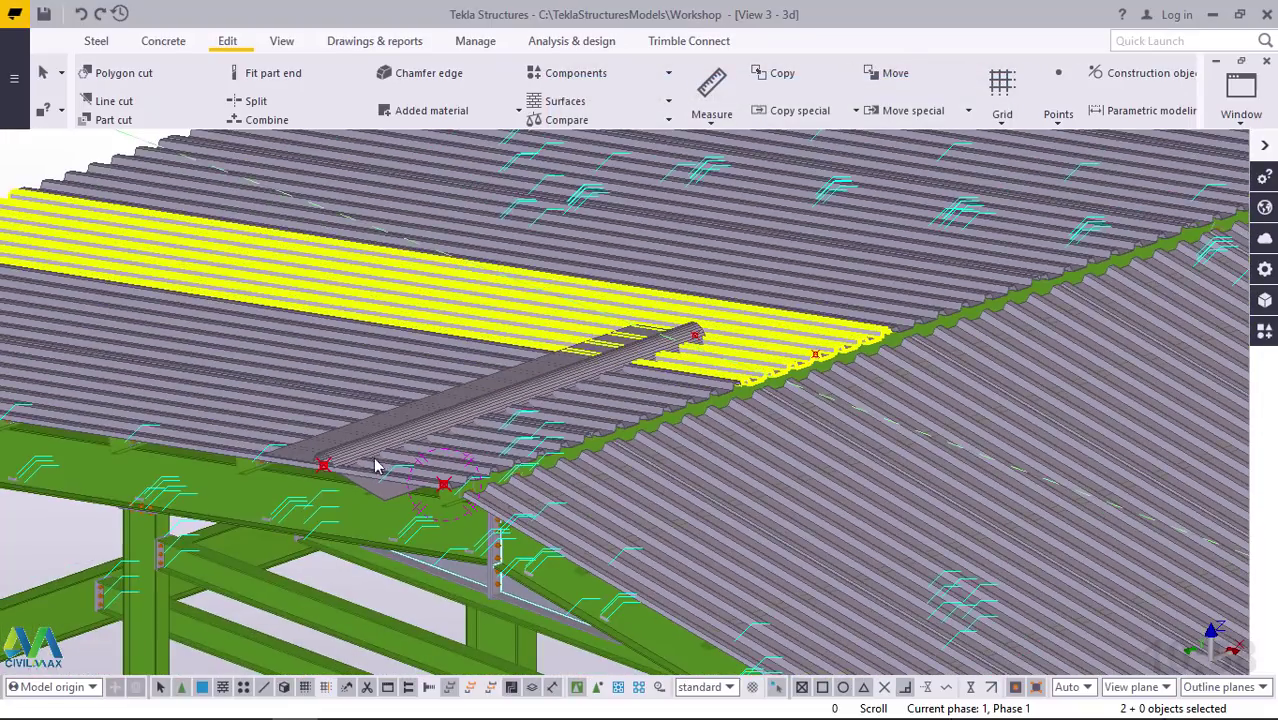
# - Move the ridge cap from the lower corner of its arc to the upper corner of the roof sheet's end rib at the gable apex
pyautogui.scroll(6, 333, 494)
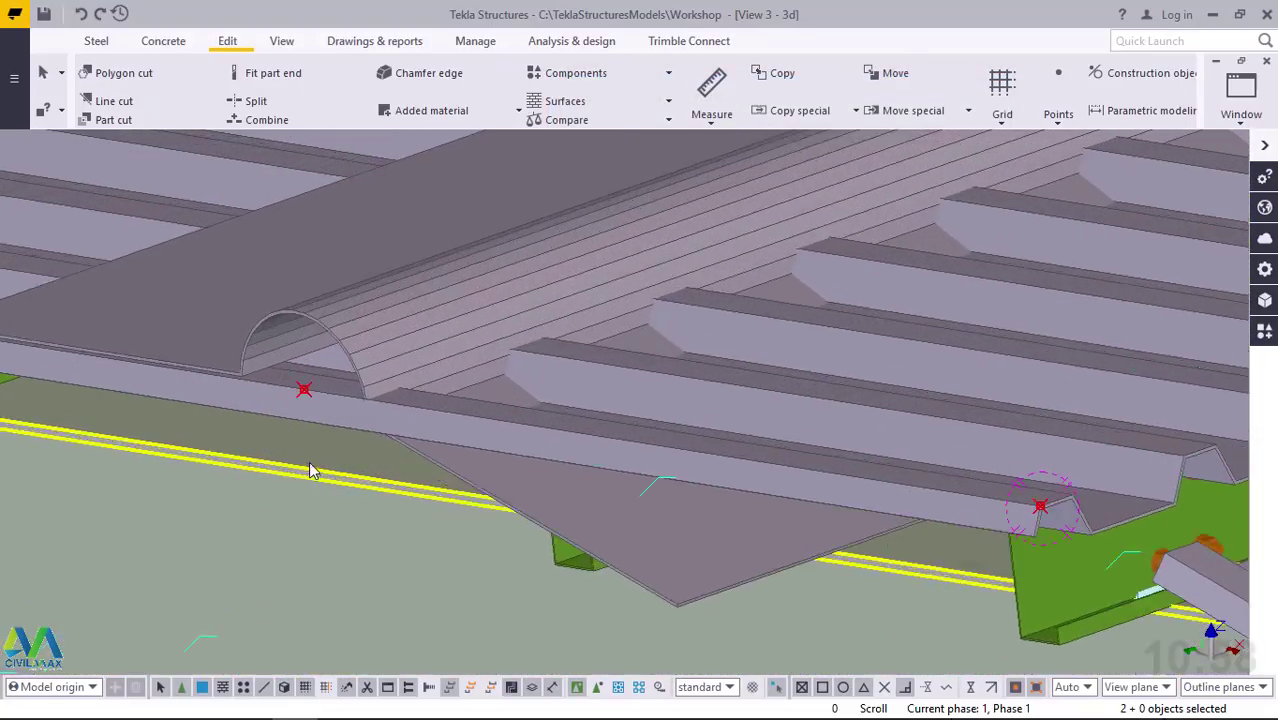
pyautogui.scroll(2, 314, 385)
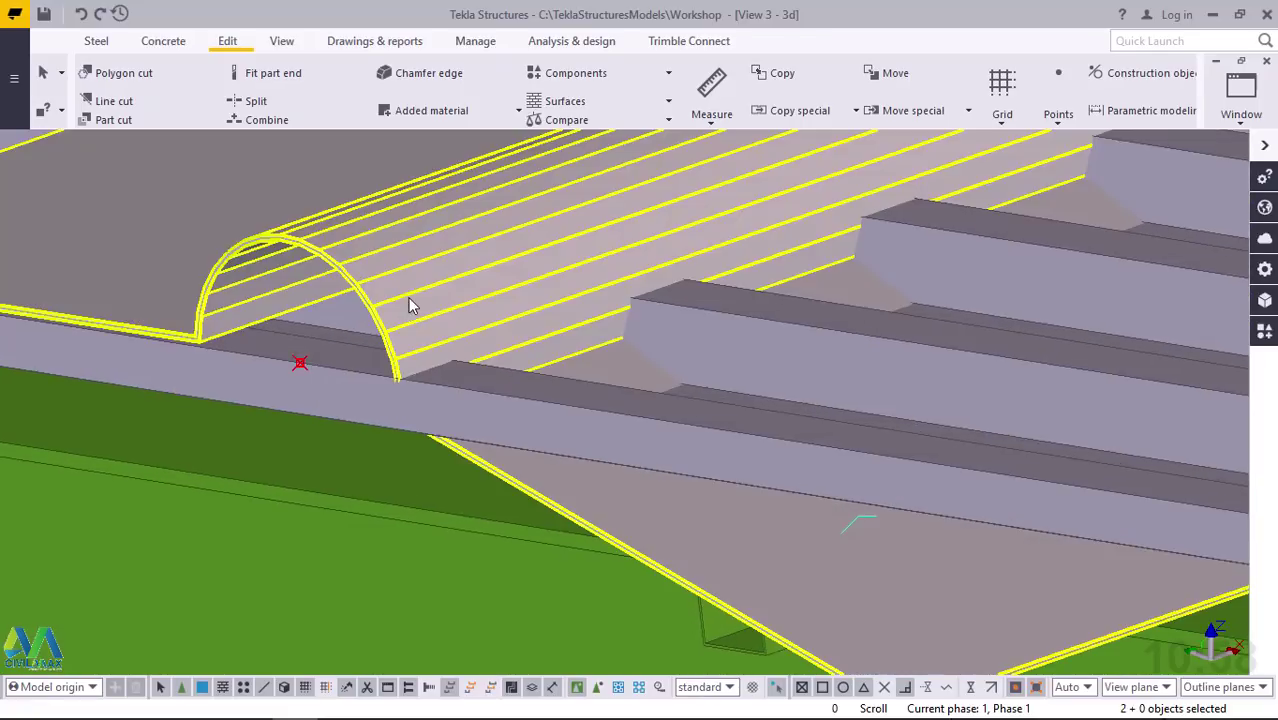
pyautogui.click(439, 249)
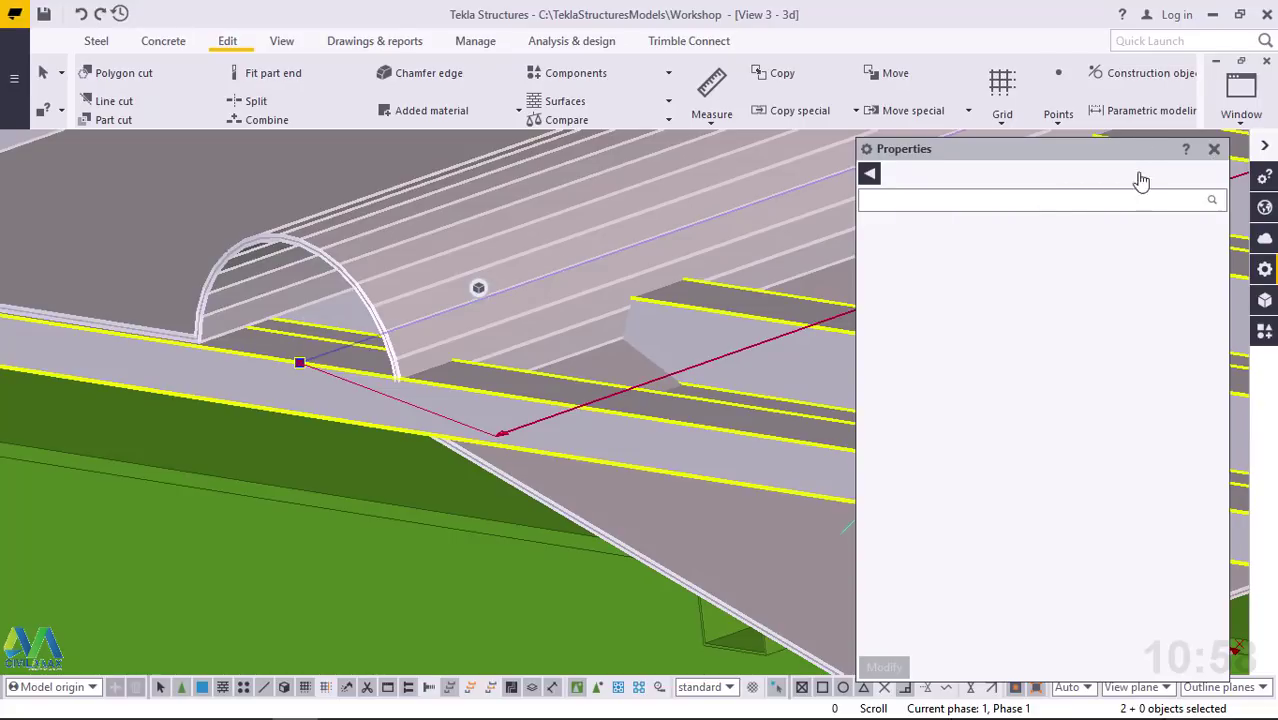
pyautogui.click(500, 190)
pyautogui.rightClick(500, 190)
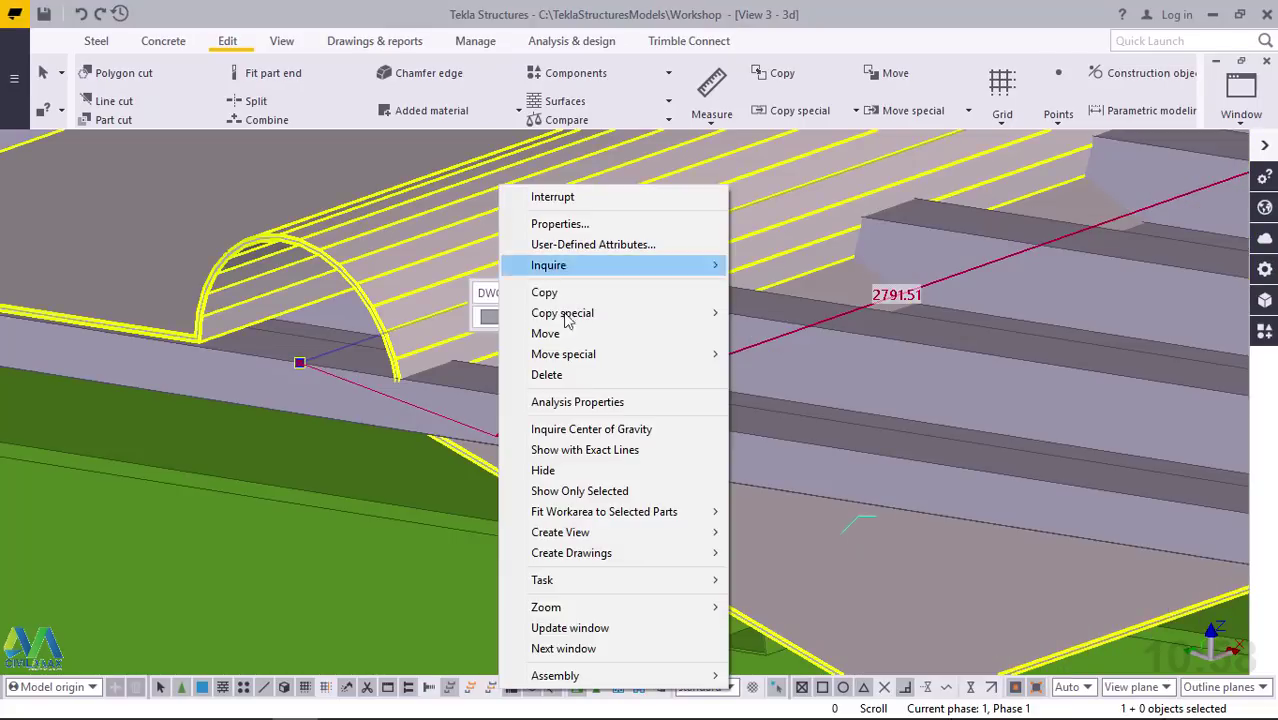
pyautogui.click(551, 331)
pyautogui.scroll(5, 155, 352)
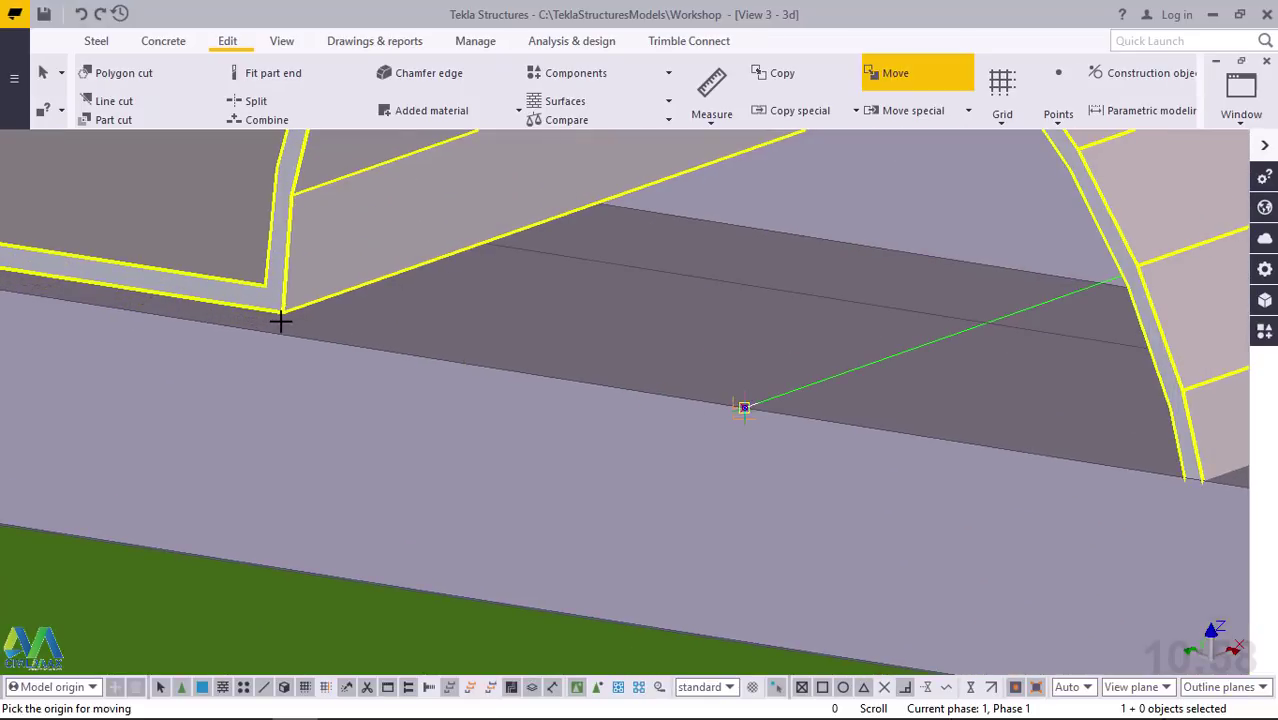
pyautogui.click(281, 314)
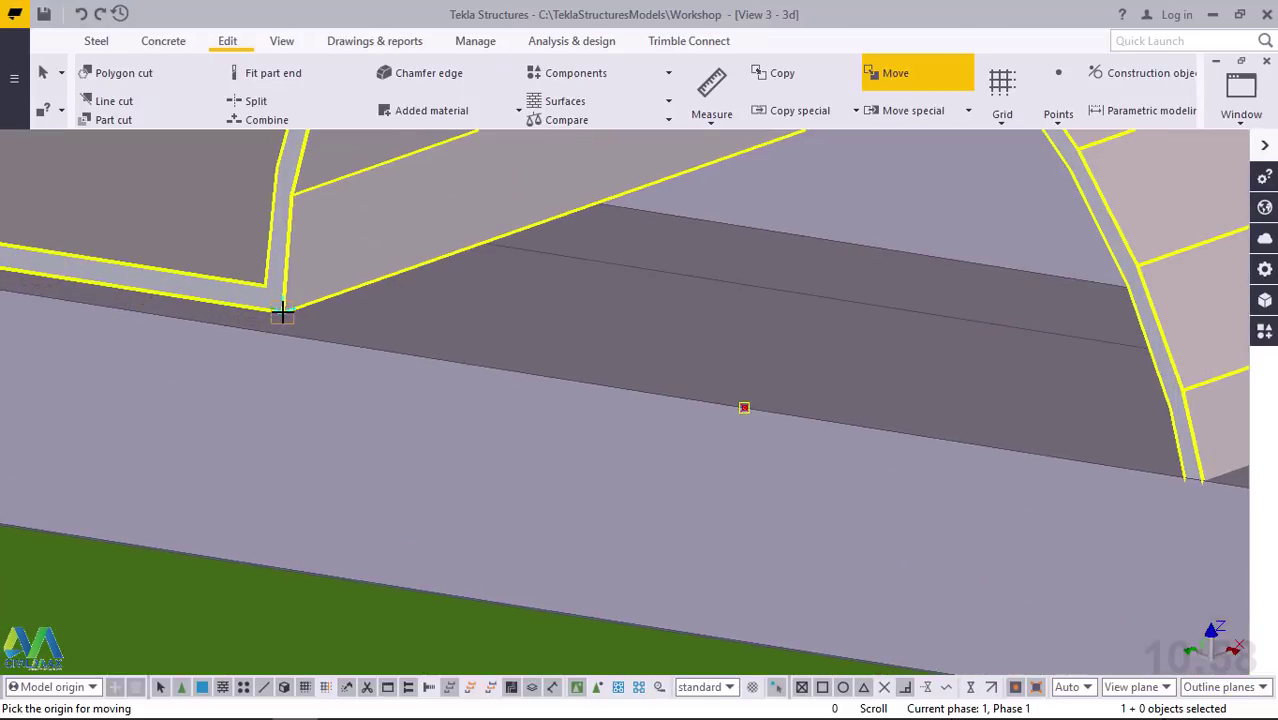
pyautogui.scroll(-3, 240, 354)
pyautogui.scroll(-4, 240, 348)
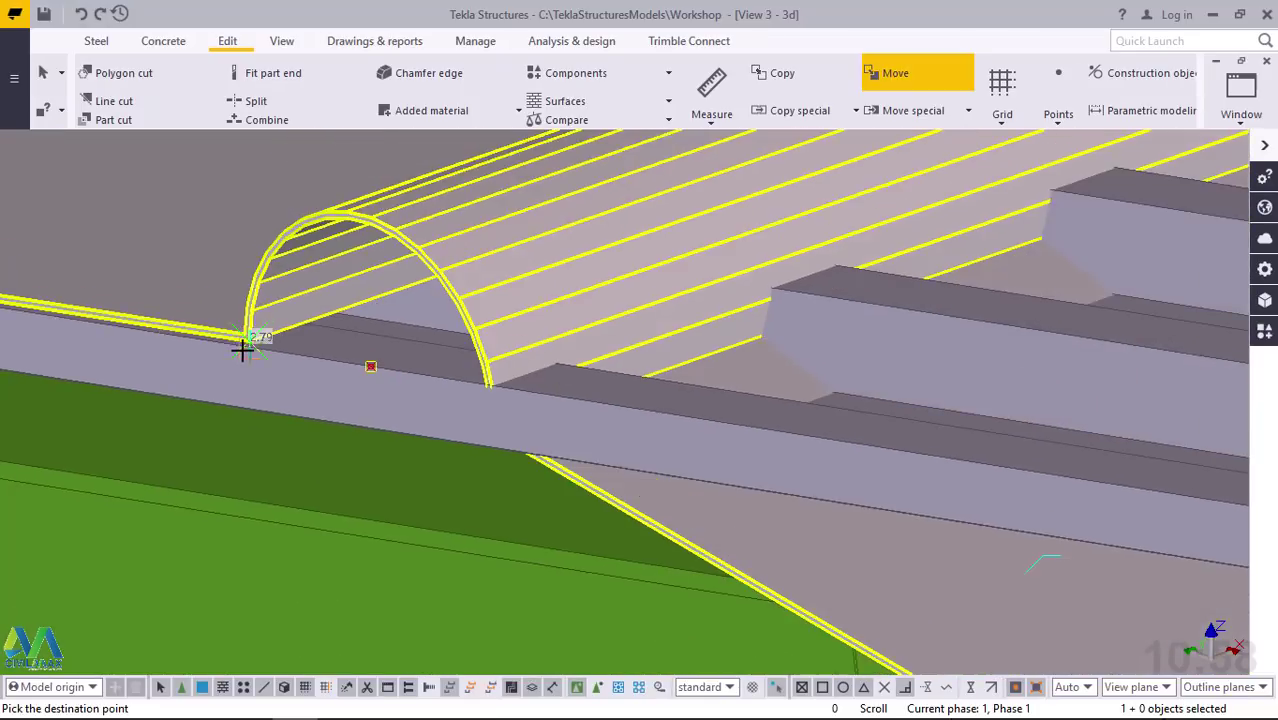
pyautogui.scroll(8, 724, 416)
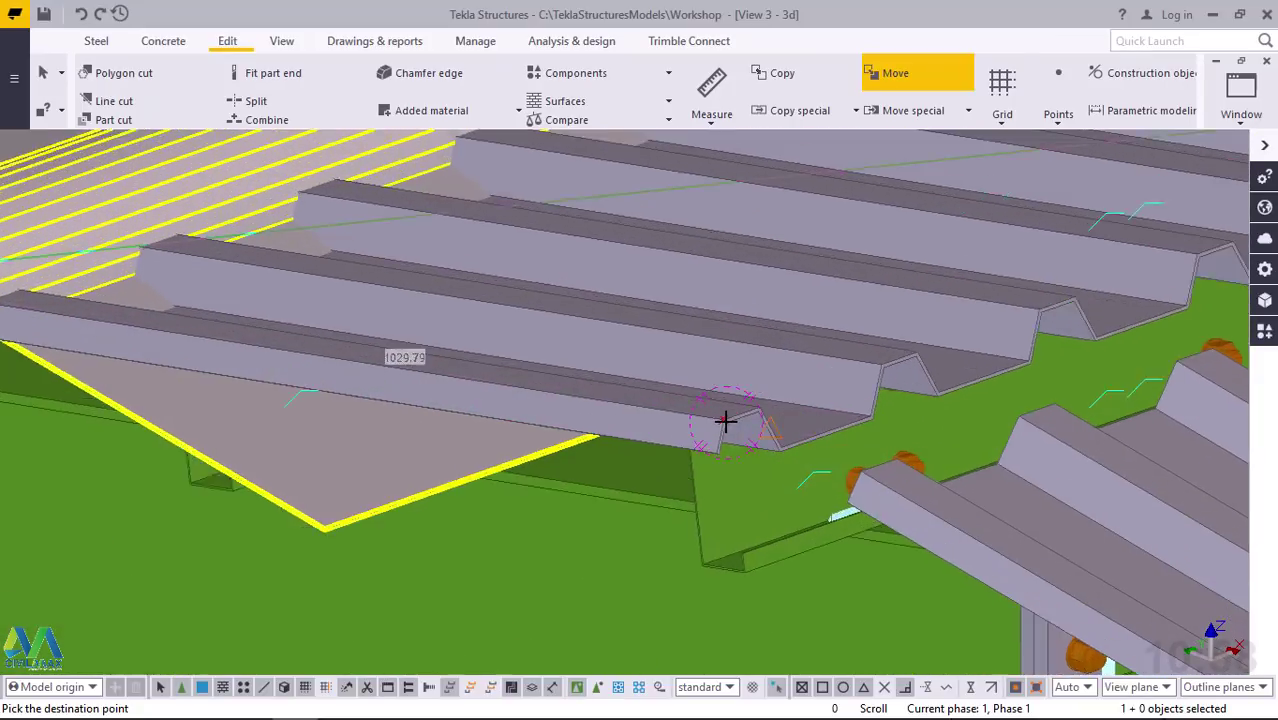
pyautogui.scroll(3, 722, 411)
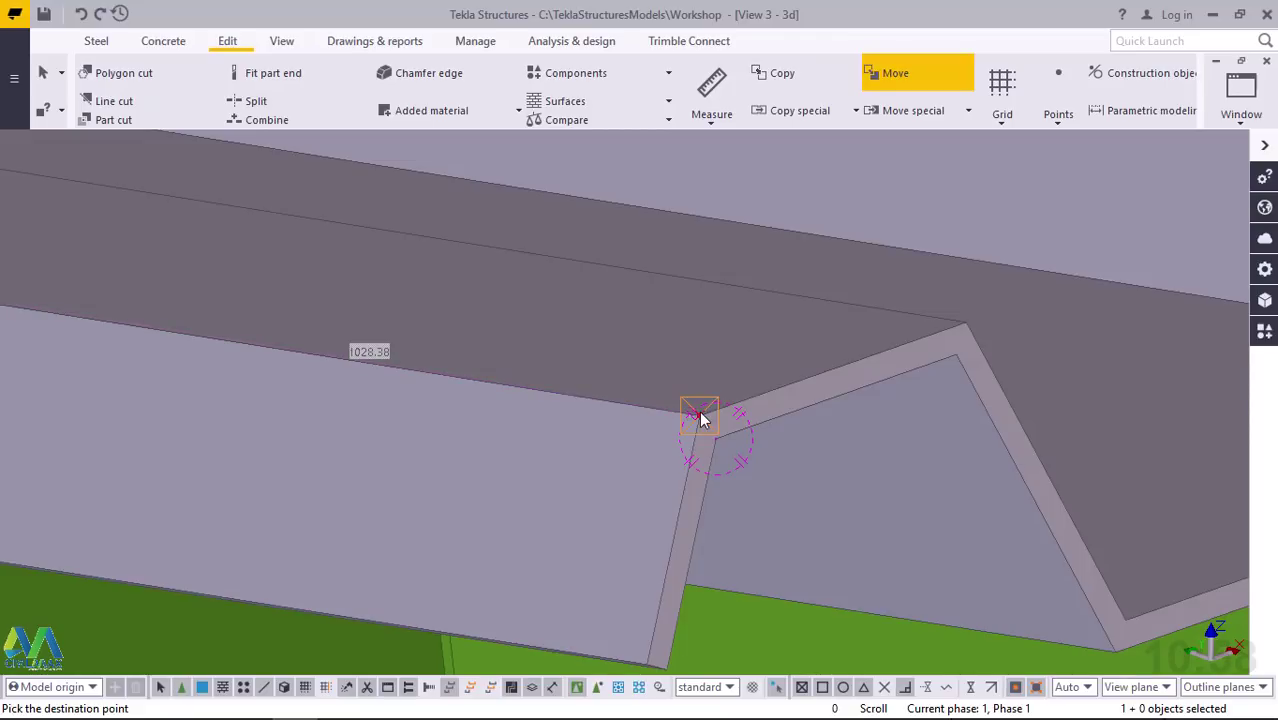
pyautogui.click(700, 418)
pyautogui.rightClick(685, 362)
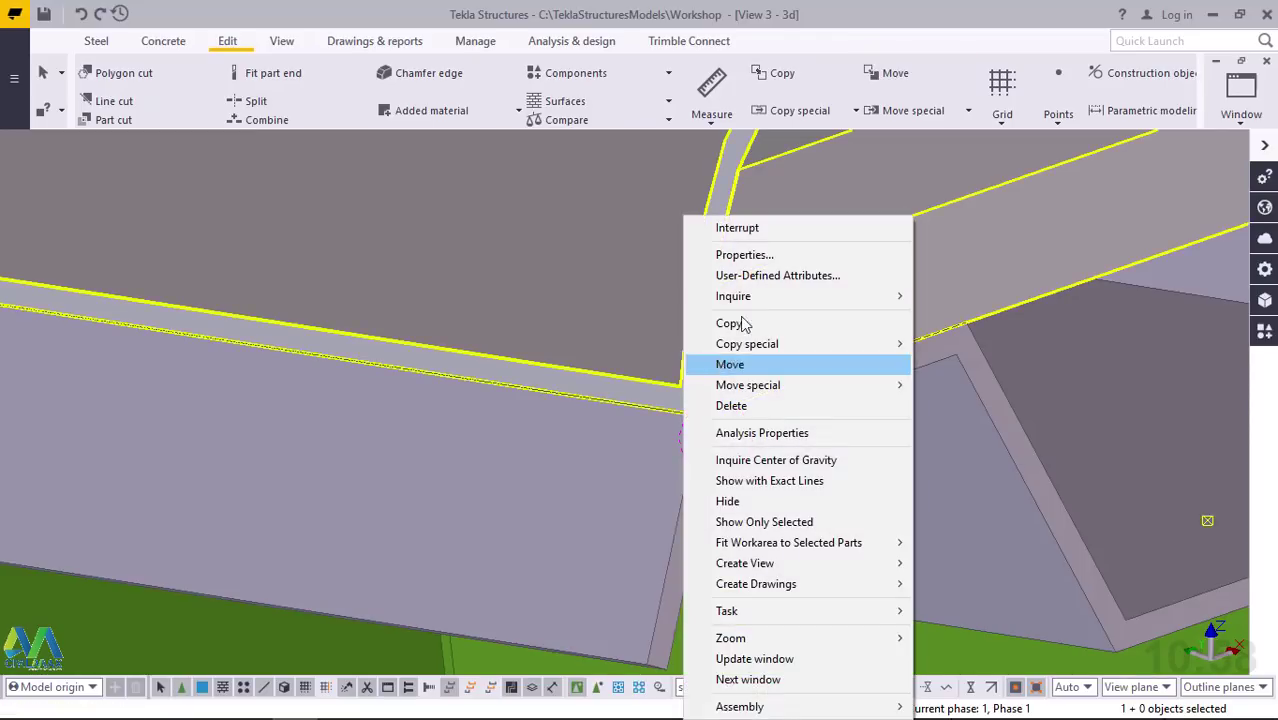
pyautogui.click(741, 236)
# - Examine from several angles how the moved ridge cap sits on the roof sheets at both sides of the apex
pyautogui.scroll(-3, 605, 450)
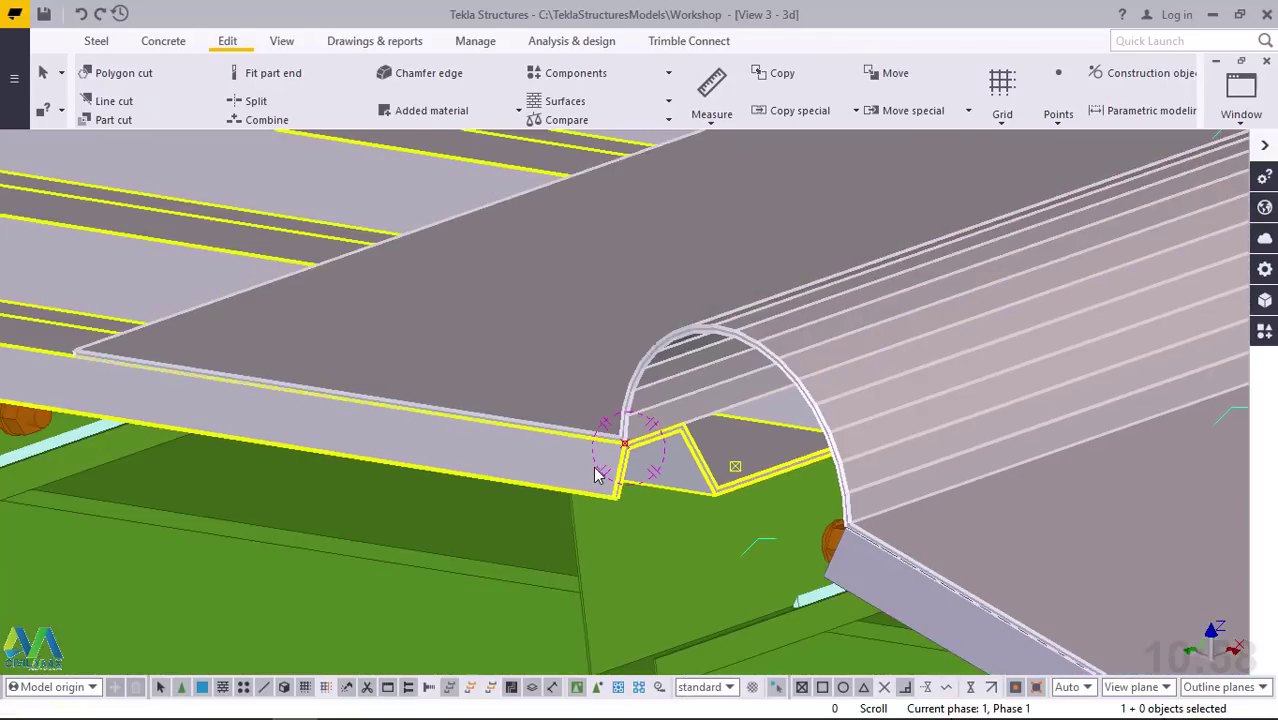
pyautogui.scroll(-4, 597, 473)
pyautogui.keyDown('ctrl'); pyautogui.moveTo(552, 472); pyautogui.dragTo(893, 420, button='middle'); pyautogui.keyUp('ctrl')
pyautogui.click(885, 415)
pyautogui.scroll(3, 850, 395)
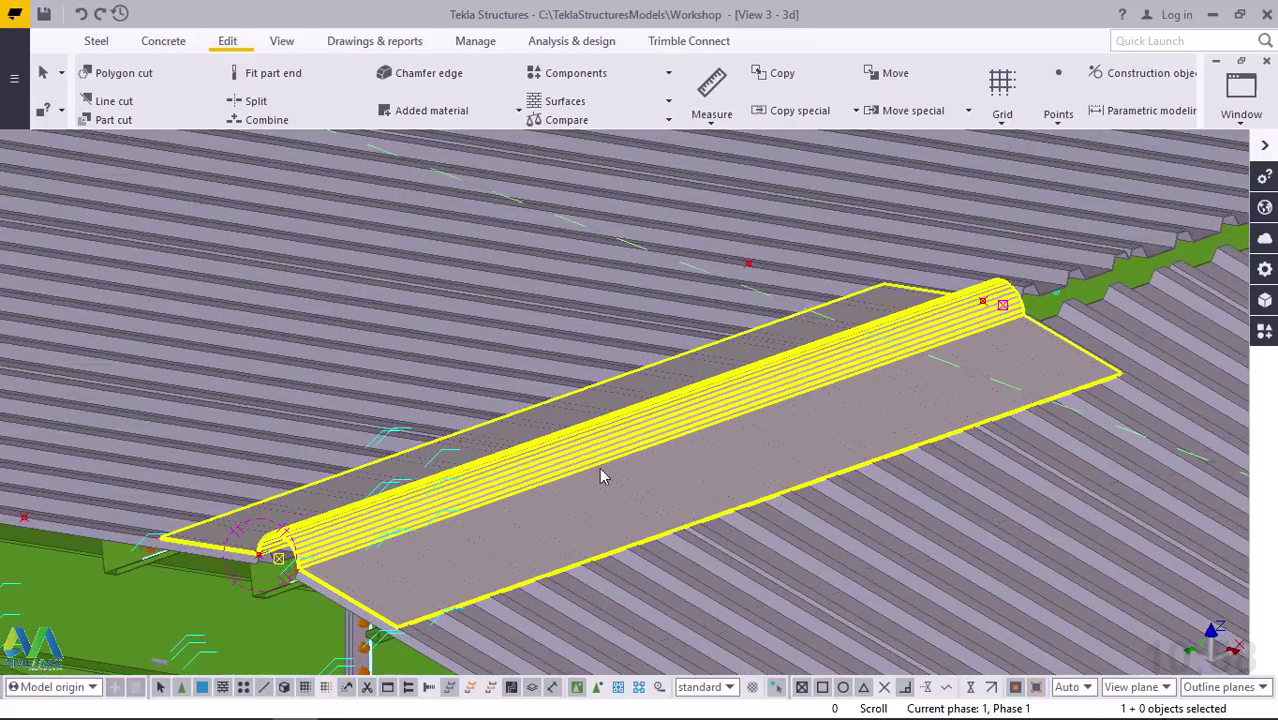
pyautogui.keyDown('ctrl'); pyautogui.moveTo(591, 478); pyautogui.dragTo(760, 447, button='middle'); pyautogui.keyUp('ctrl')
pyautogui.scroll(8, 760, 447)
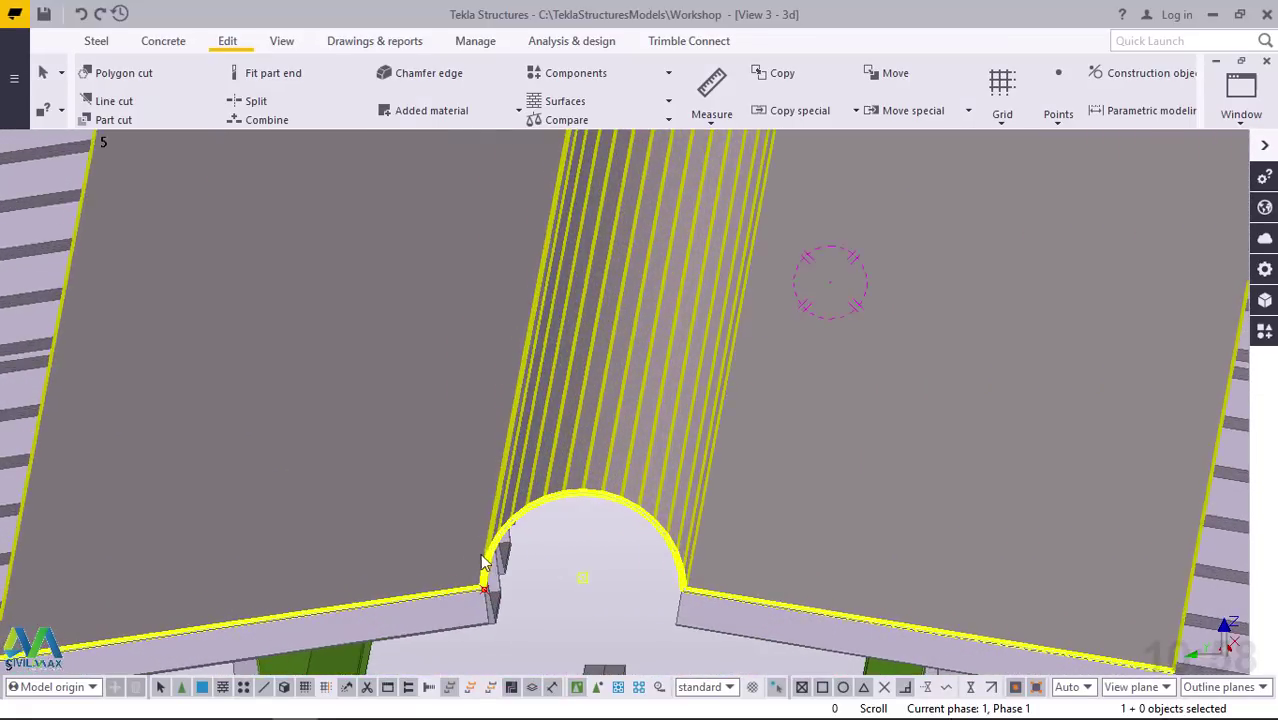
pyautogui.keyDown('ctrl'); pyautogui.moveTo(779, 513); pyautogui.dragTo(716, 547, button='middle'); pyautogui.keyUp('ctrl')
pyautogui.scroll(6, 716, 547)
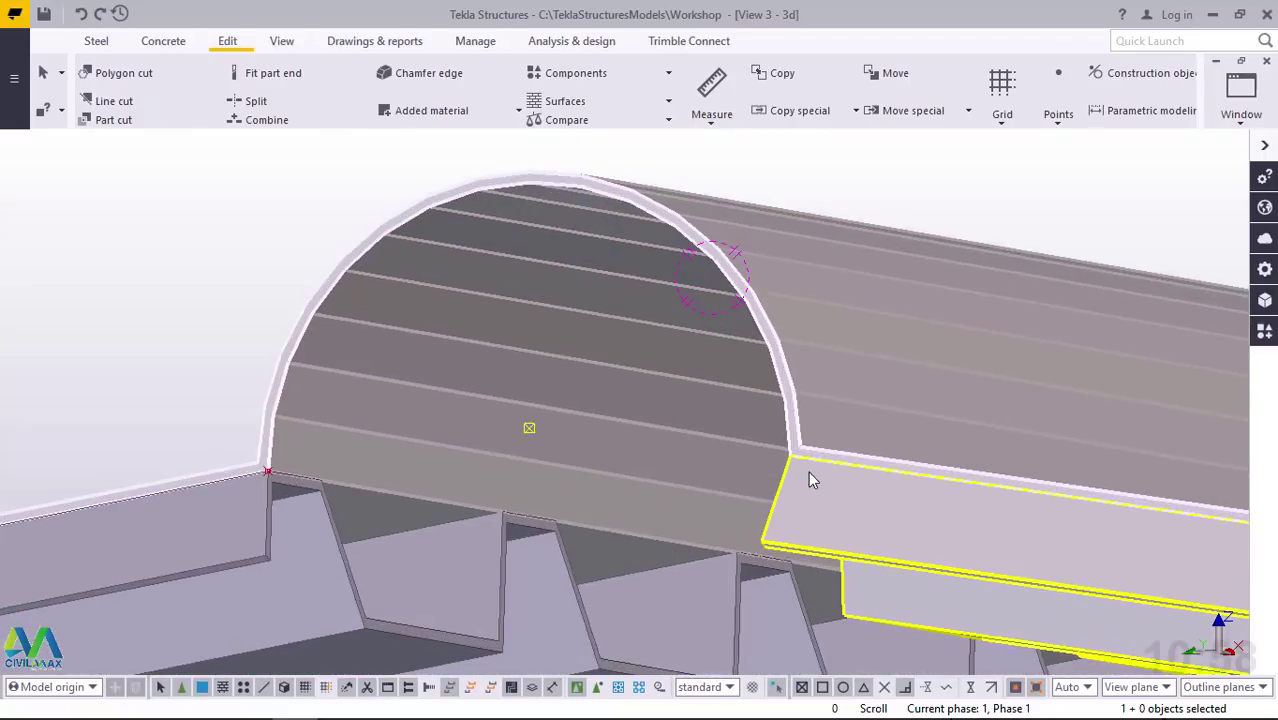
pyautogui.keyDown('ctrl'); pyautogui.moveTo(840, 452); pyautogui.dragTo(600, 510, button='middle'); pyautogui.keyUp('ctrl')
pyautogui.scroll(-4, 652, 538)
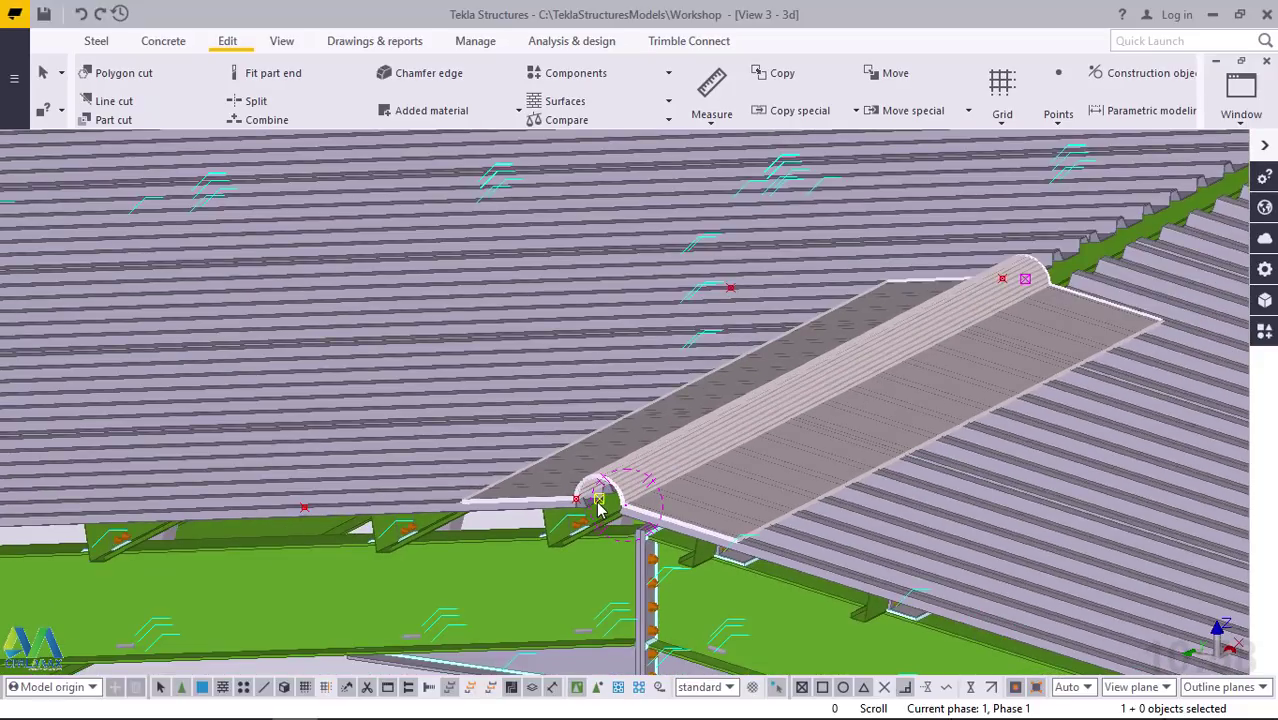
# - Make 21 linear copies of the ridge cap along the ridge with dX 2791.51, dY 0.00 and dZ 0.00
pyautogui.scroll(2, 1060, 305)
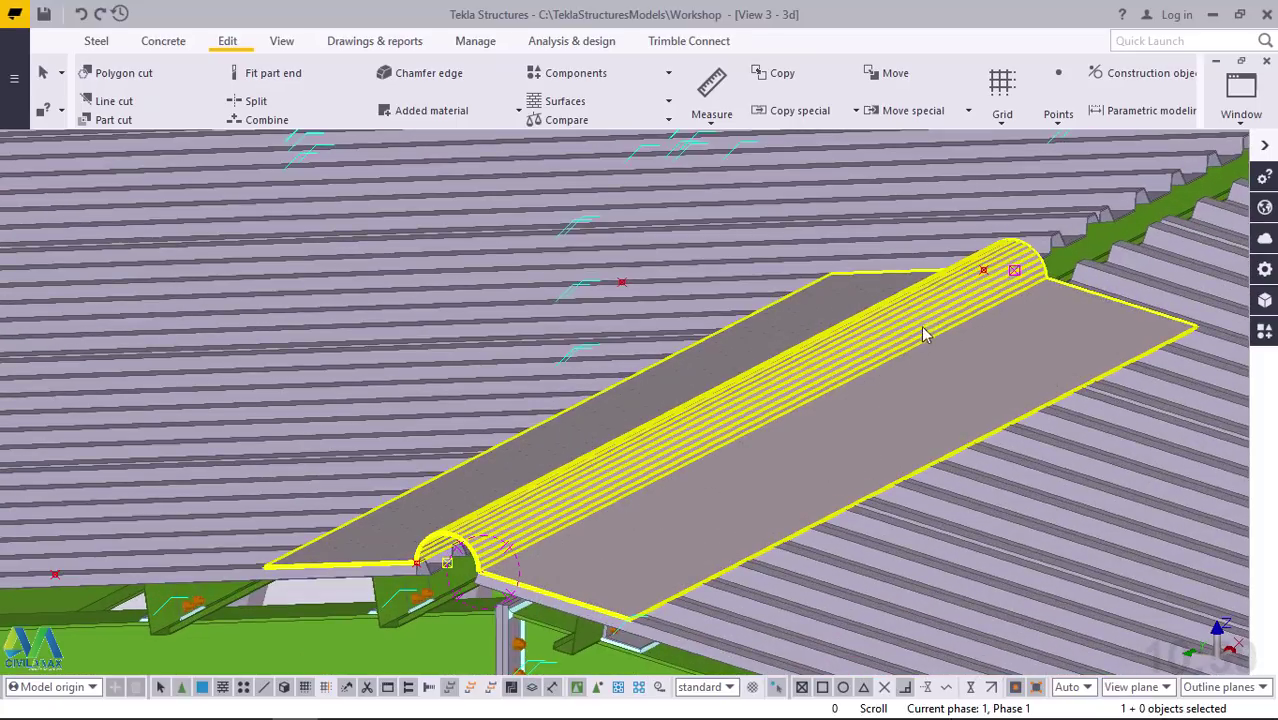
pyautogui.rightClick(916, 327)
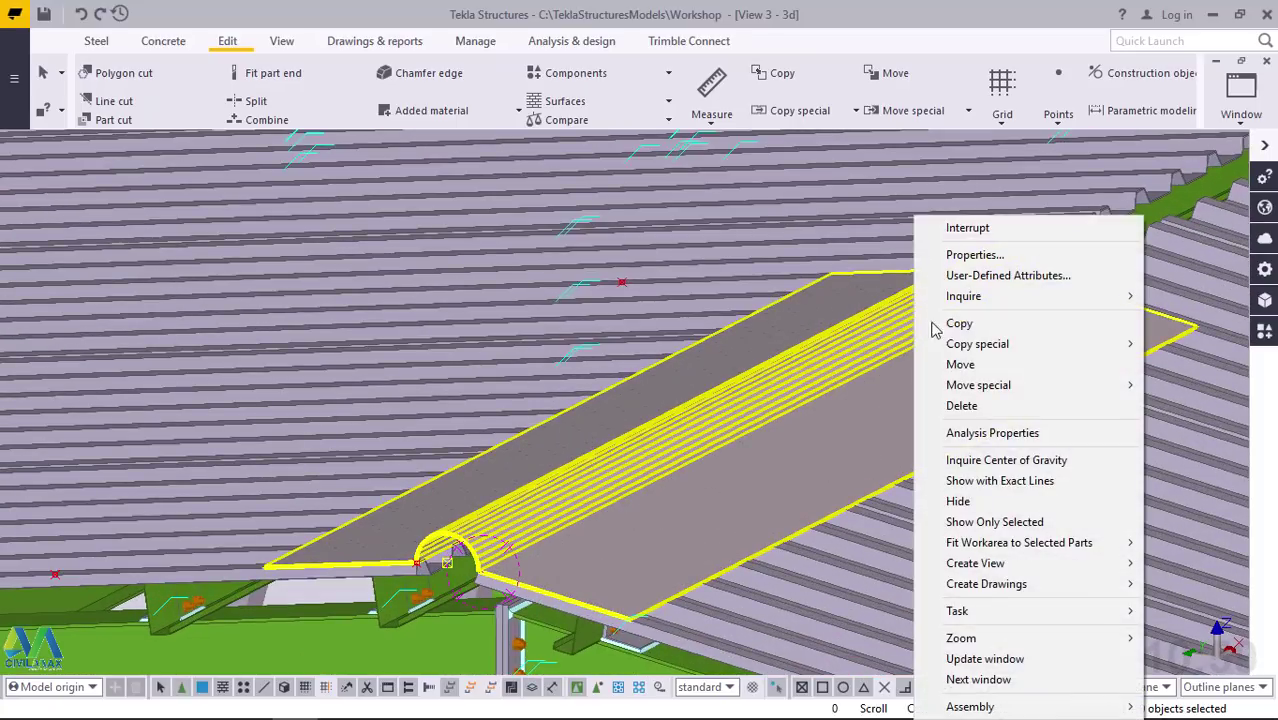
pyautogui.moveTo(992, 350)
pyautogui.click(833, 345)
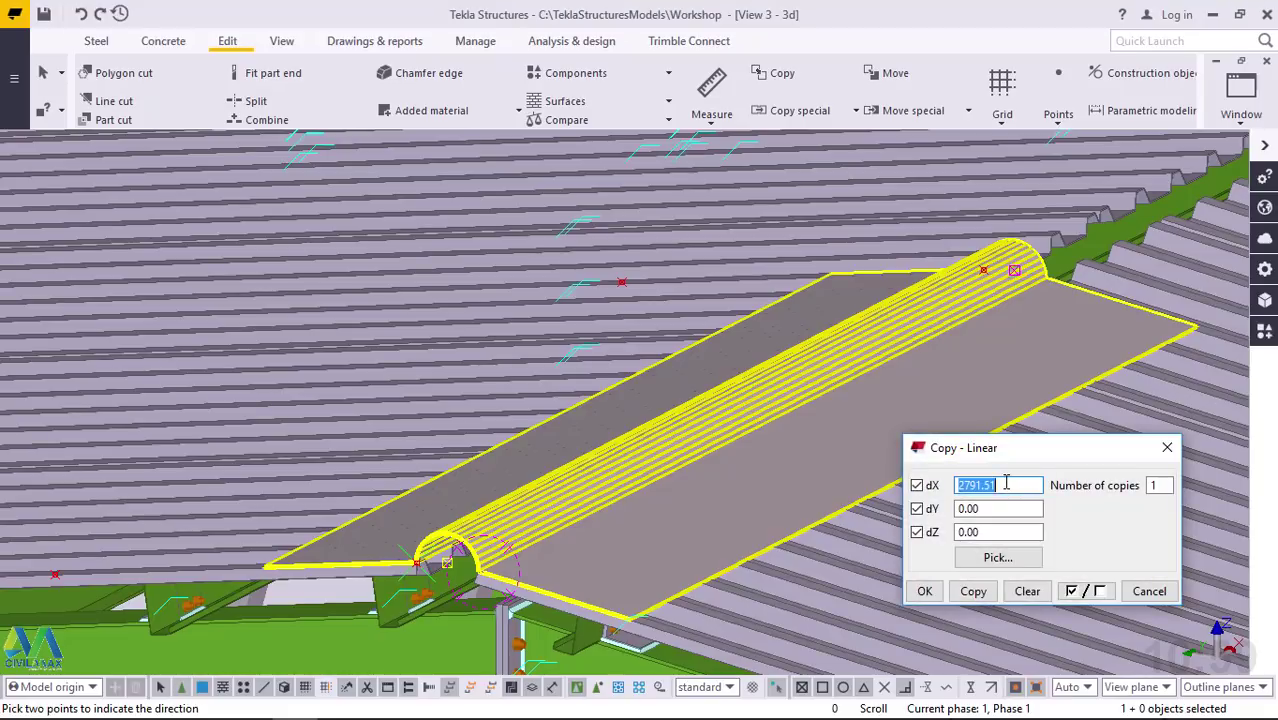
pyautogui.click(1006, 485)
pyautogui.doubleClick(1150, 485)
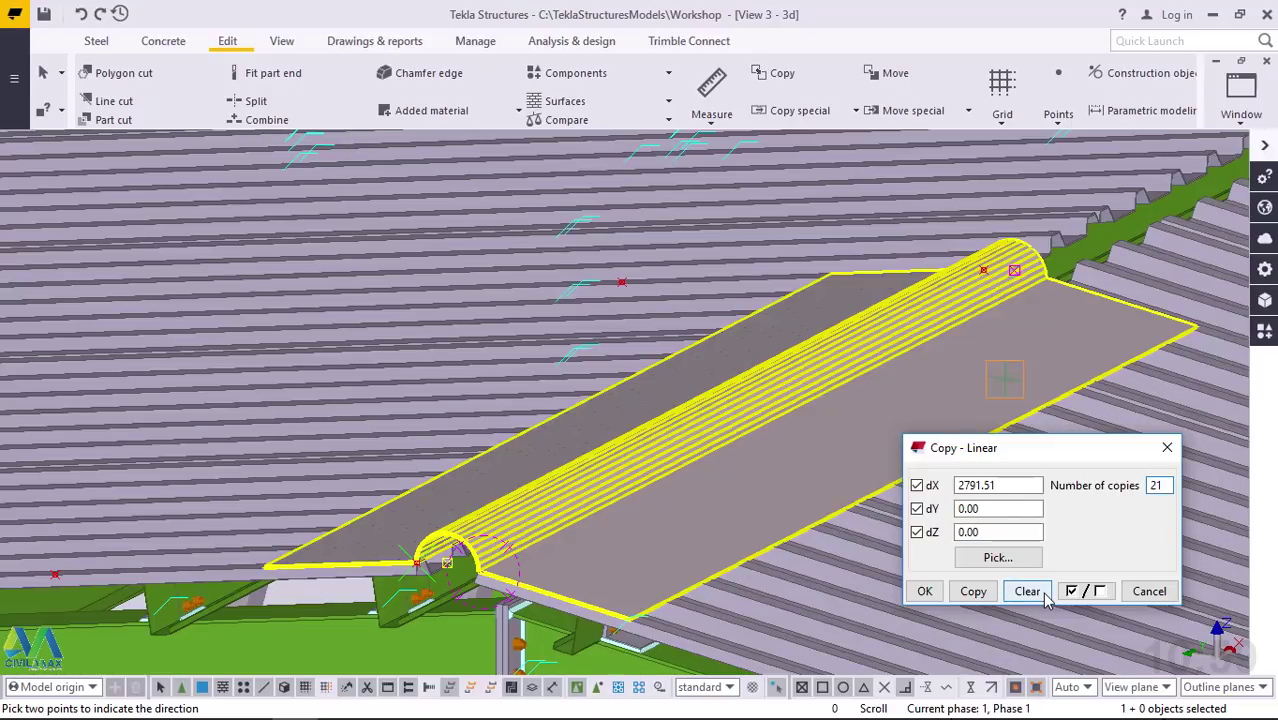
pyautogui.click(973, 591)
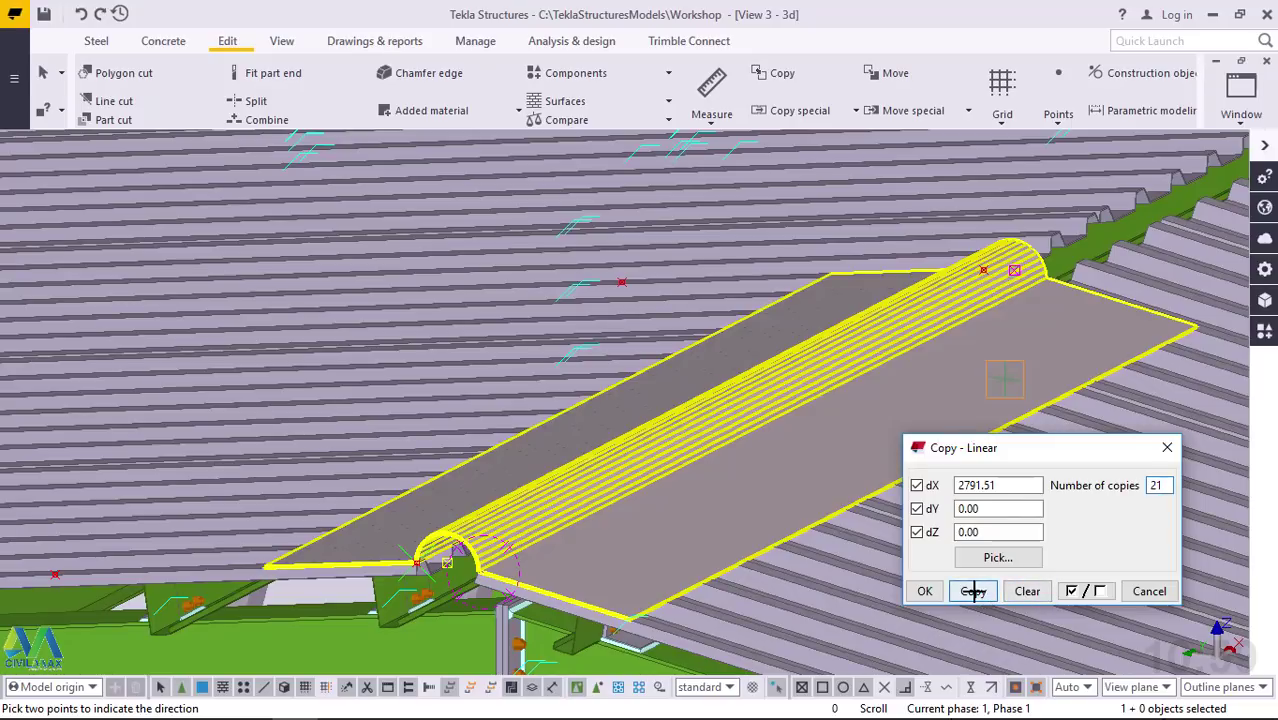
pyautogui.click(924, 591)
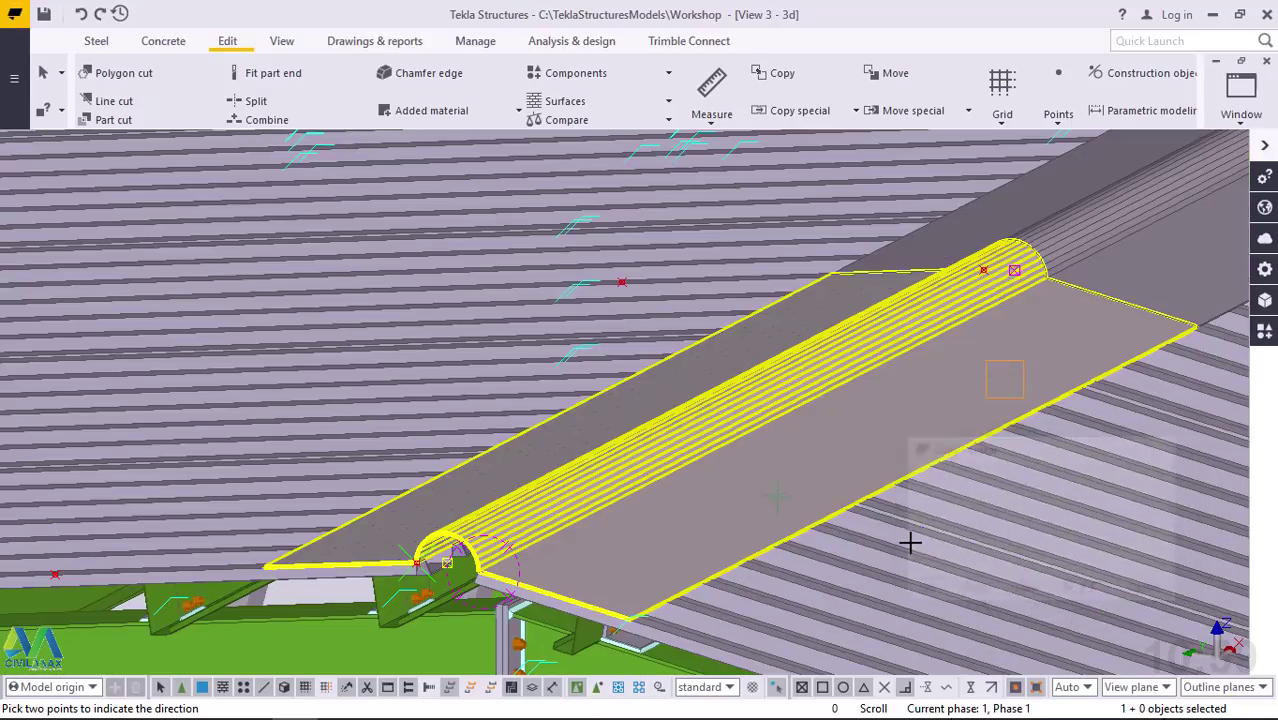
pyautogui.rightClick(810, 258)
pyautogui.click(810, 258)
pyautogui.click(827, 207)
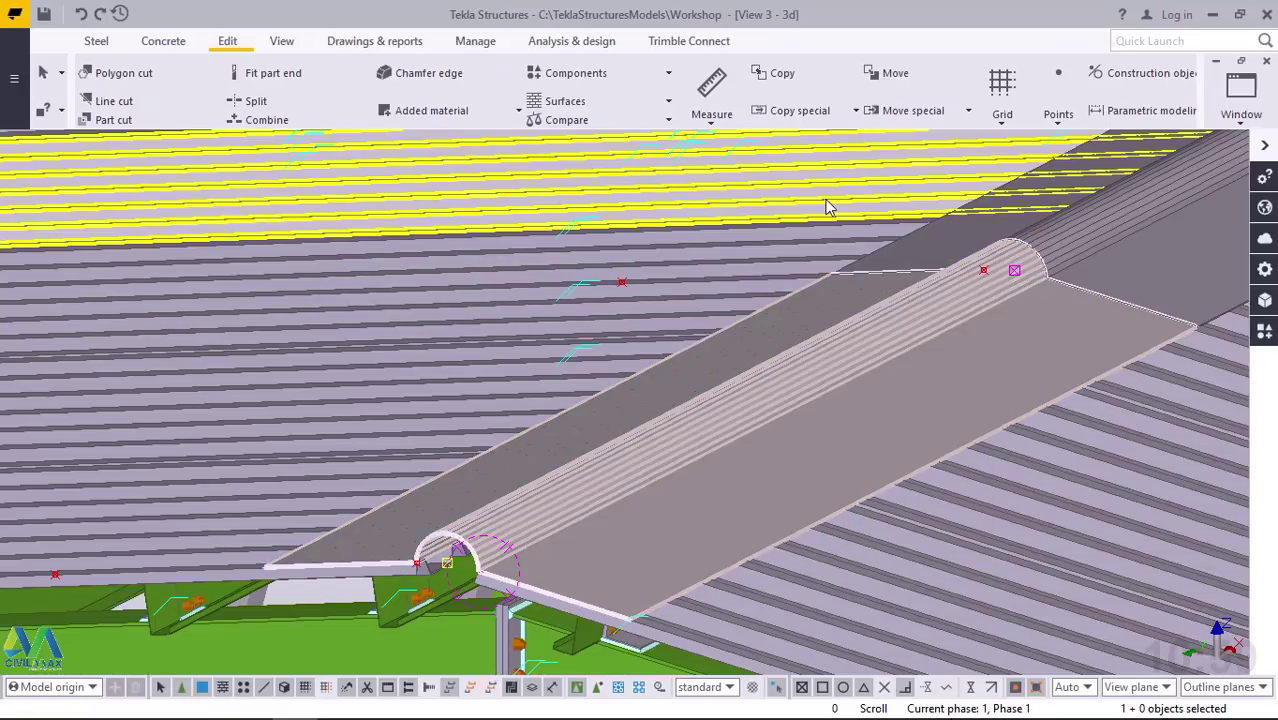
# - Inspect the joints between the copied ridge caps along grid line 4 in plan view
pyautogui.hotkey('ctrl', 'p')
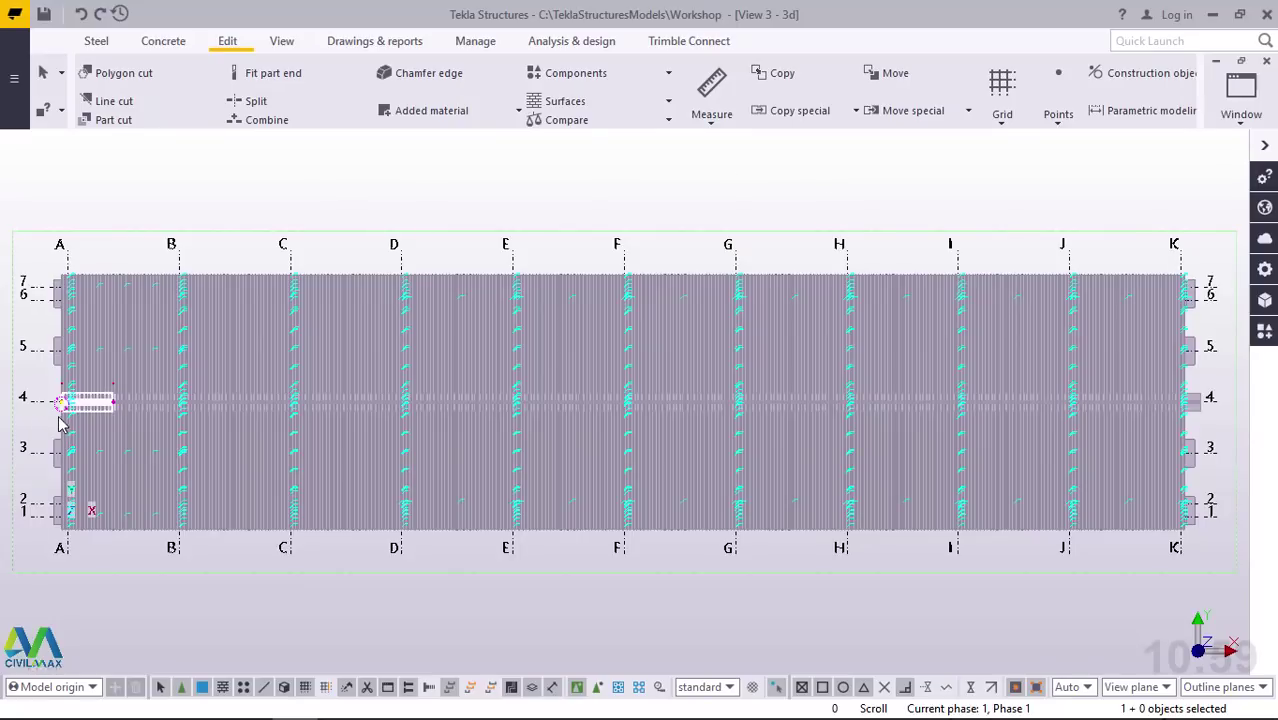
pyautogui.scroll(2, 70, 398)
pyautogui.scroll(8, 72, 398)
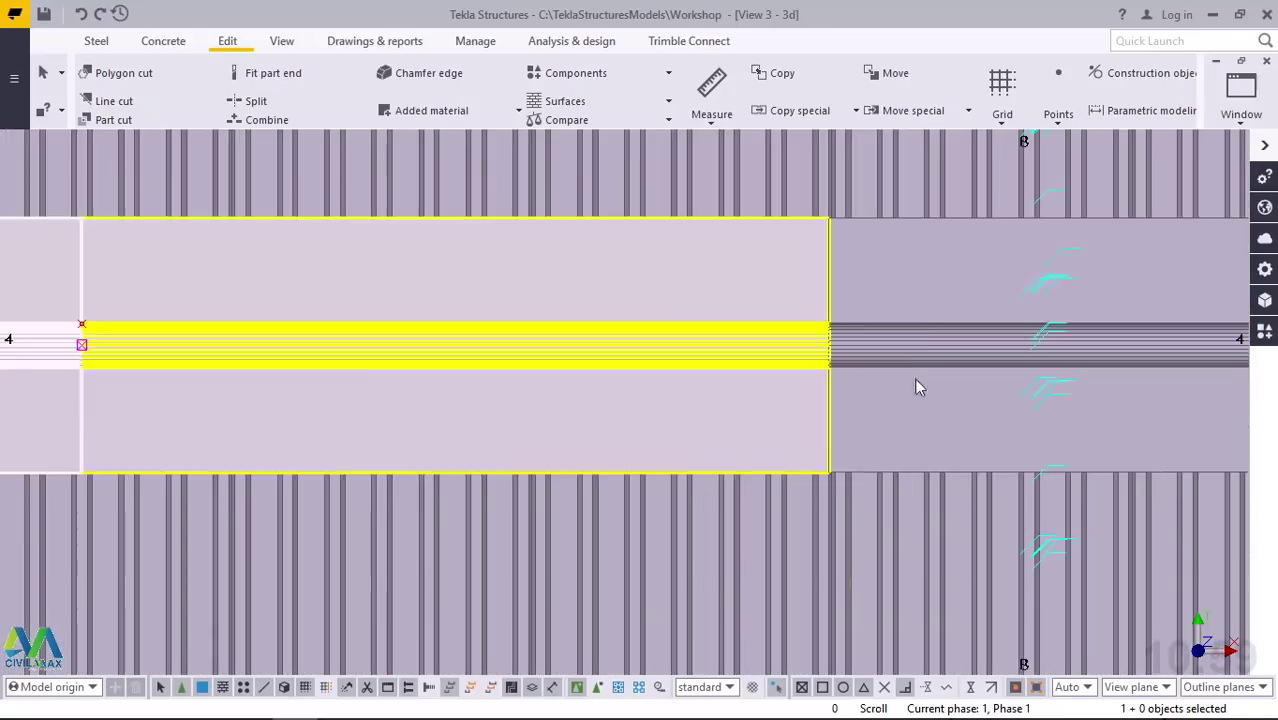
pyautogui.click(1097, 360)
pyautogui.click(450, 335)
pyautogui.scroll(4, 624, 315)
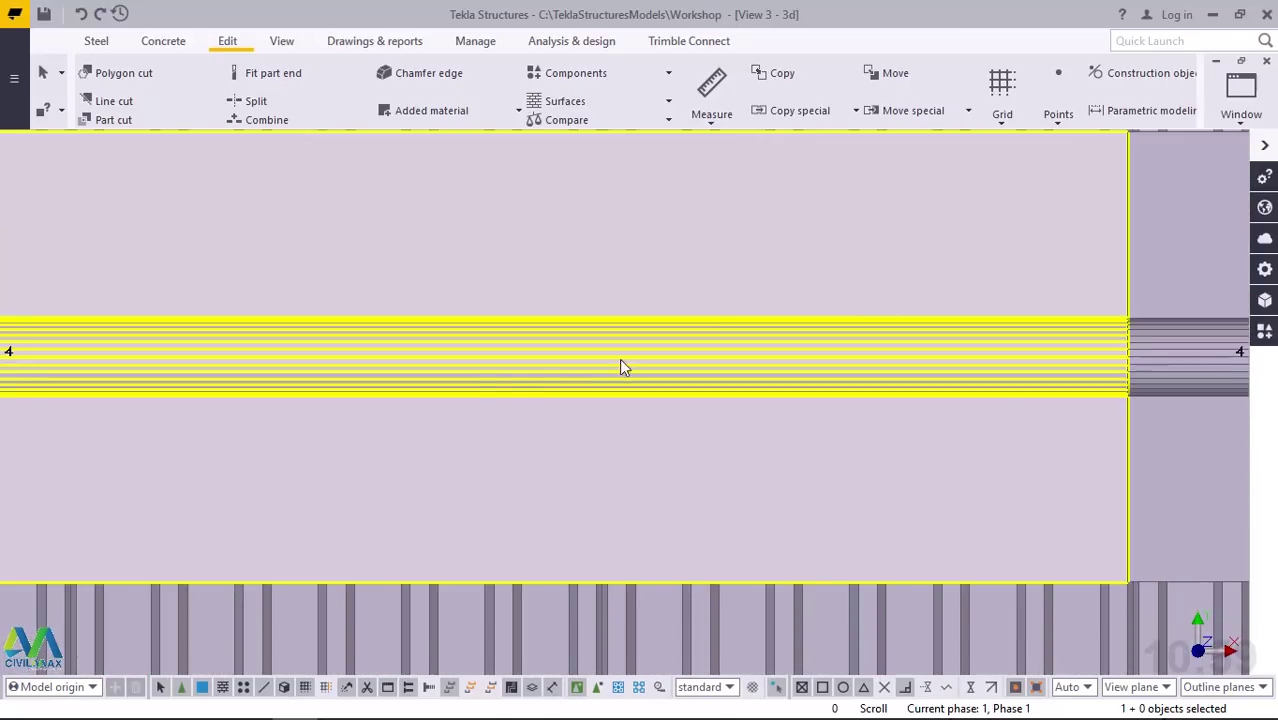
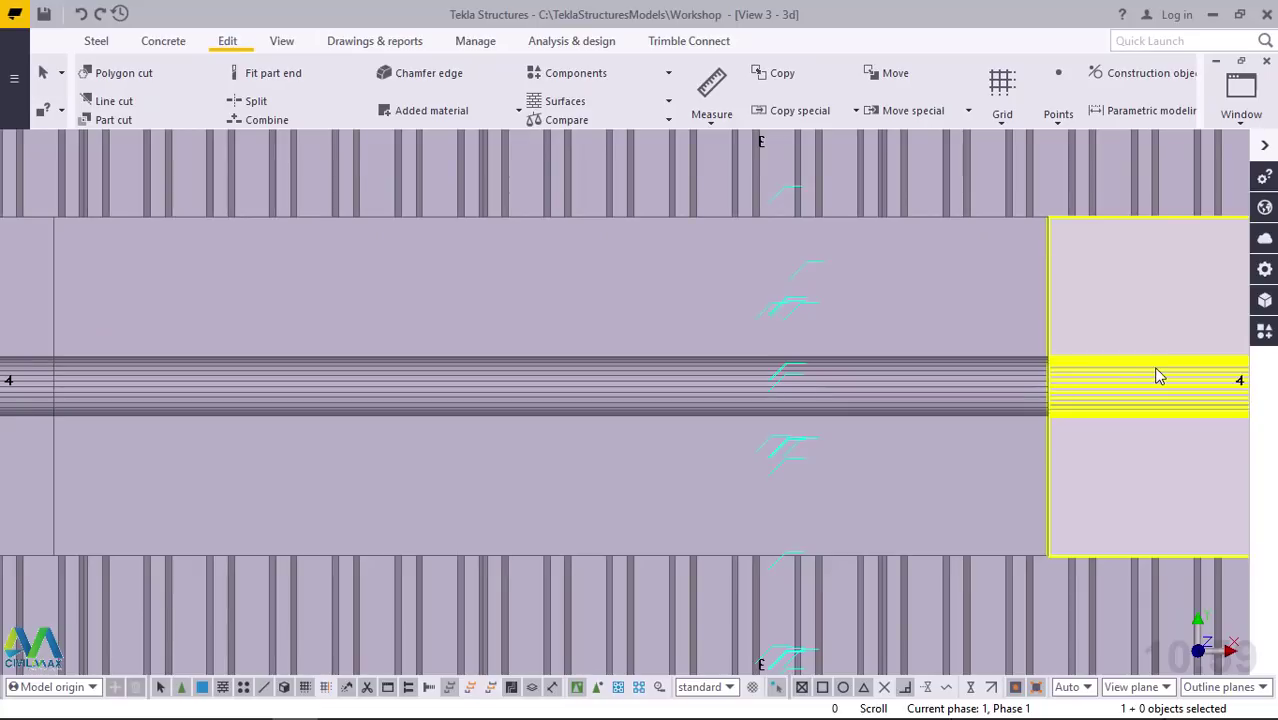
# - Shorten the last ridge cap overhanging the far gable to about 1941.51 mm by pulling its outer end point back to the roof edge
pyautogui.press('Home')
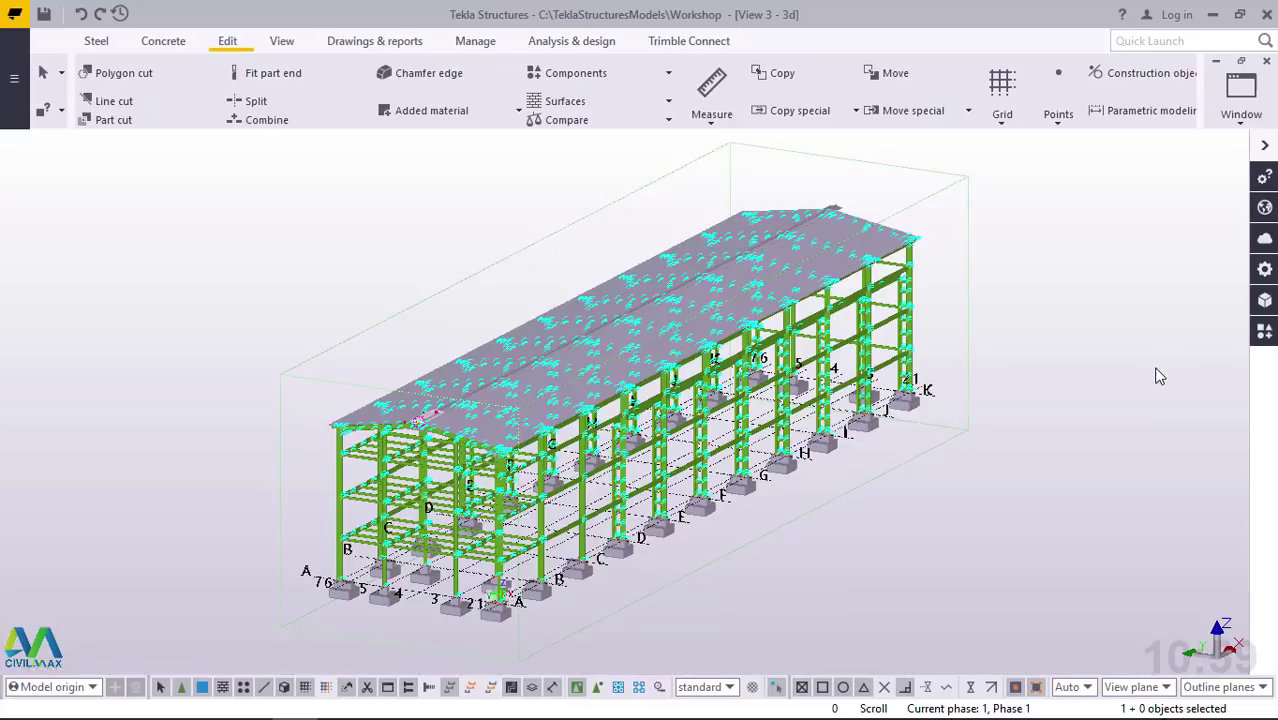
pyautogui.scroll(5, 603, 355)
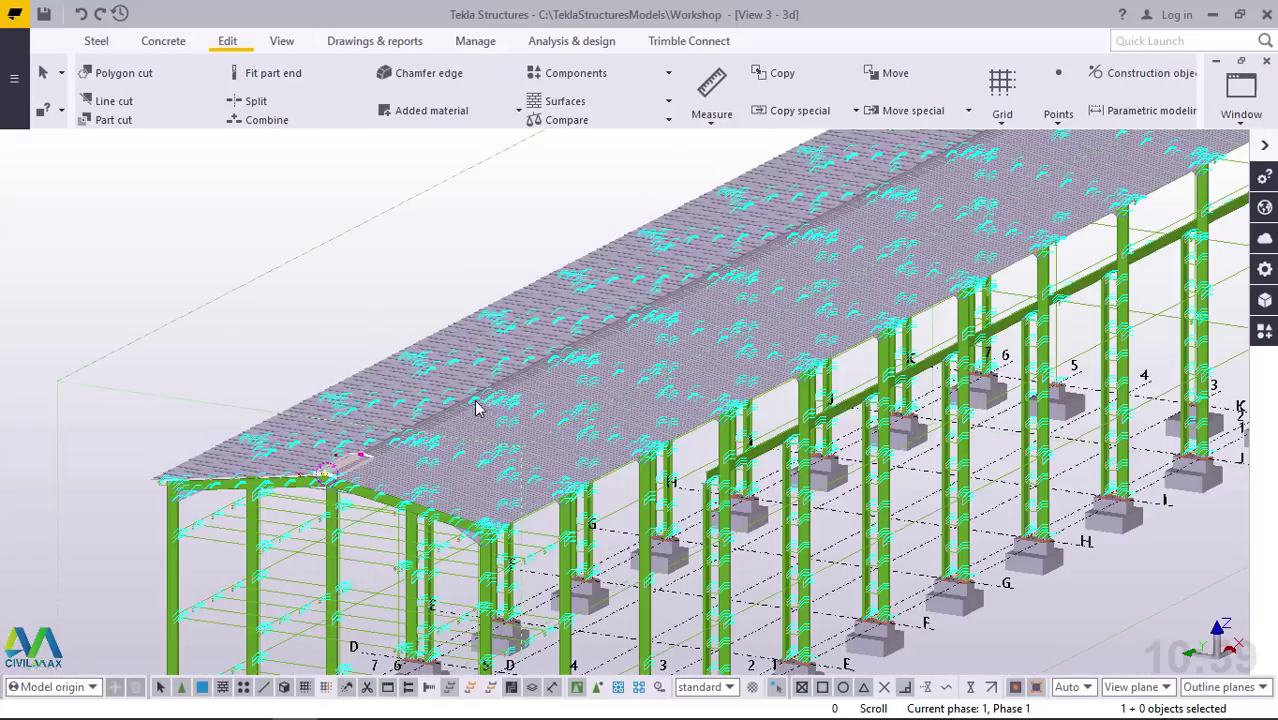
pyautogui.scroll(-3, 603, 355)
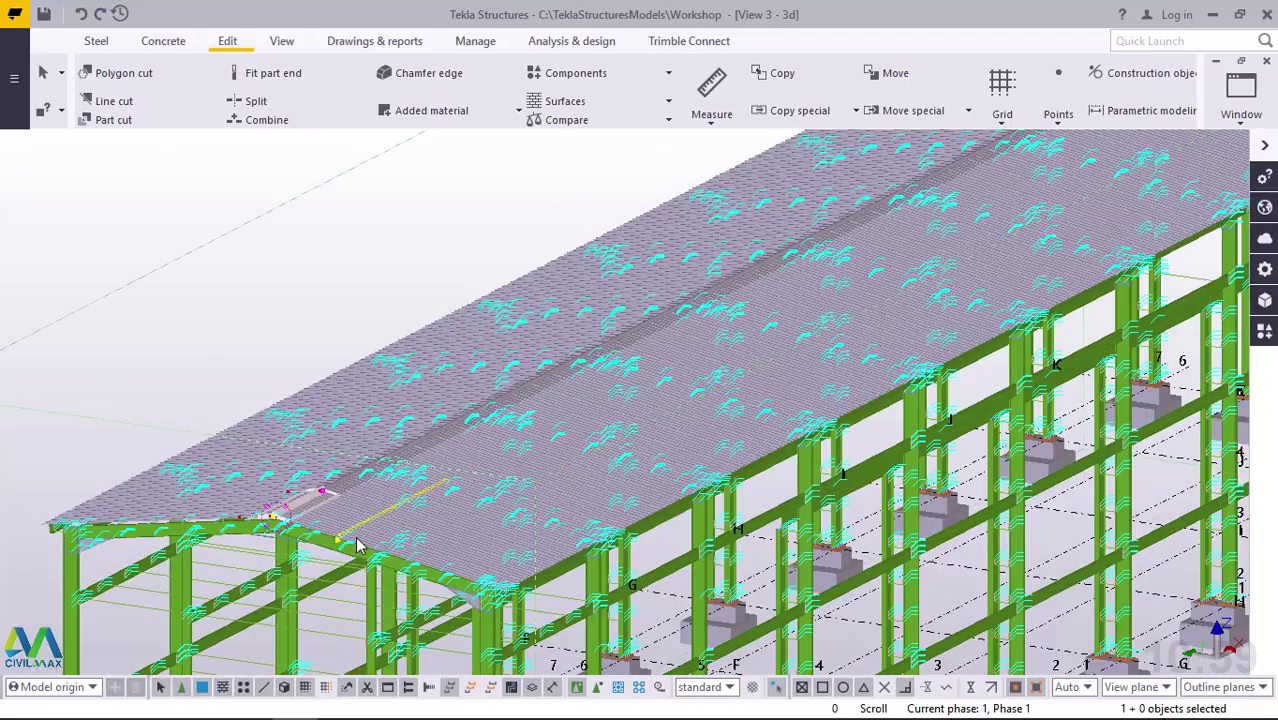
pyautogui.scroll(-1, 603, 355)
pyautogui.scroll(-2, 1011, 178)
pyautogui.scroll(5, 642, 357)
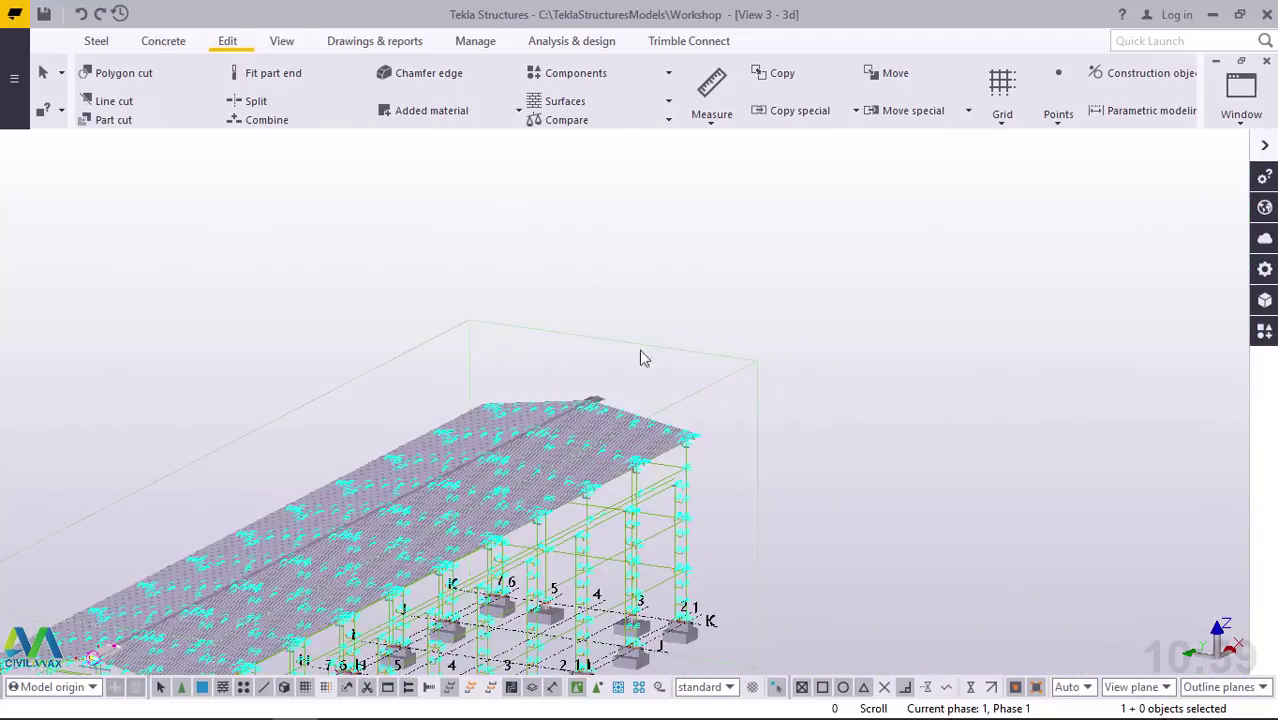
pyautogui.scroll(6, 515, 438)
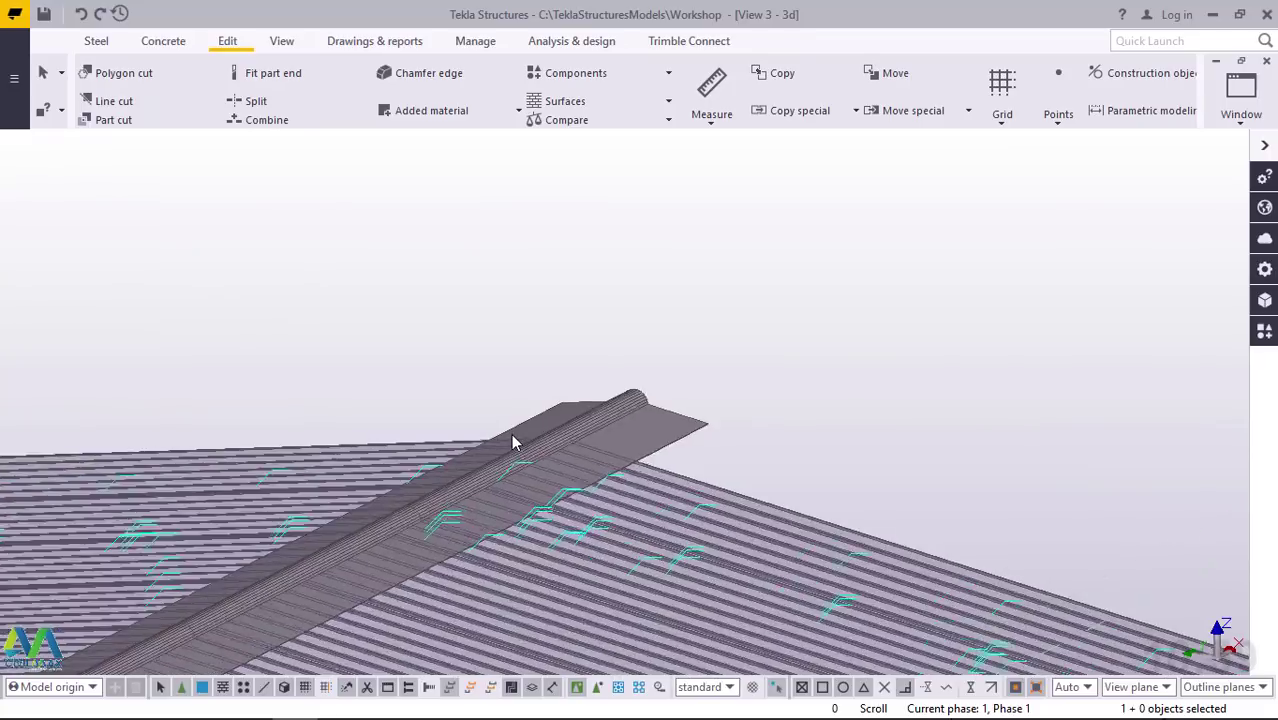
pyautogui.scroll(3, 515, 440)
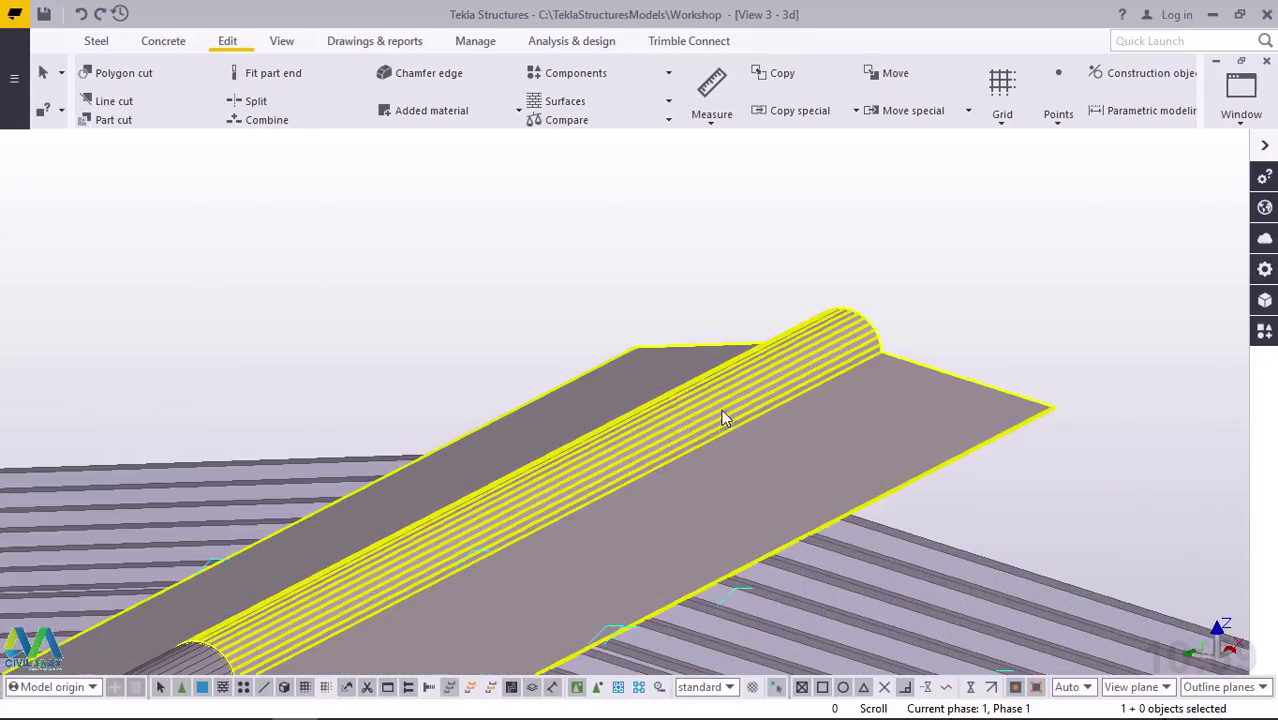
pyautogui.keyDown('ctrl'); pyautogui.moveTo(712, 420); pyautogui.dragTo(692, 533, button='middle'); pyautogui.keyUp('ctrl')
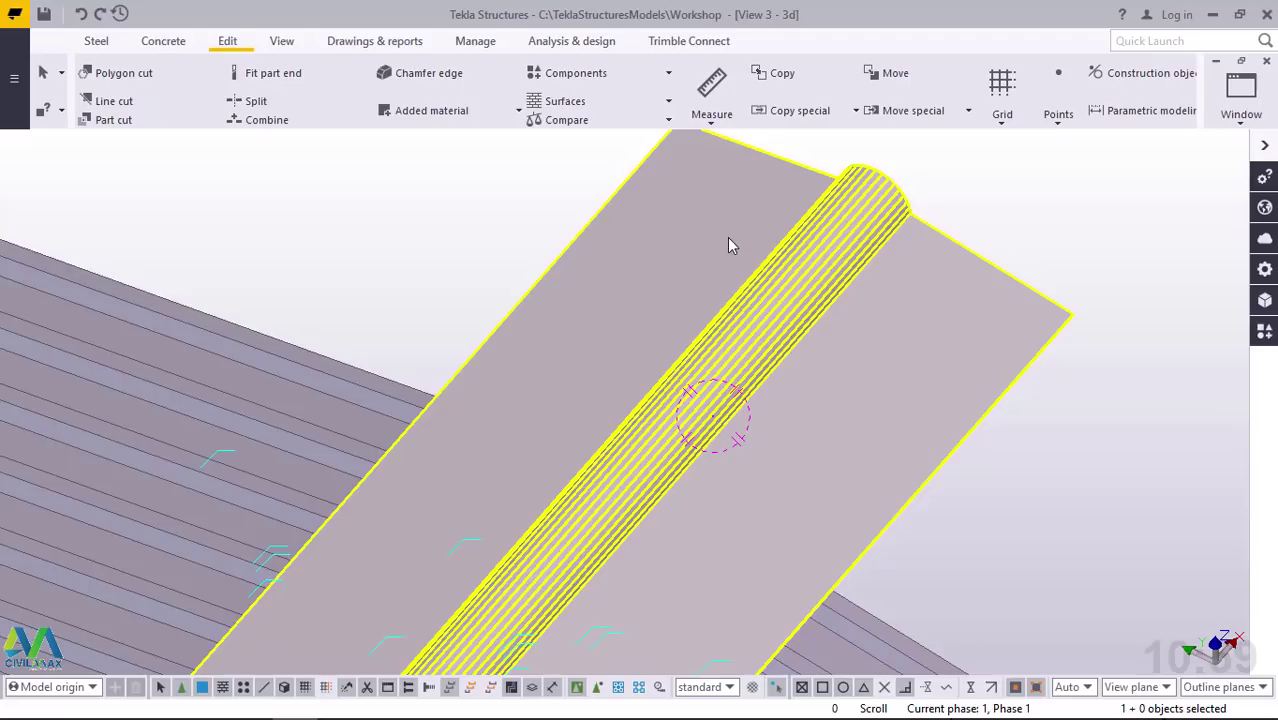
pyautogui.scroll(-1, 745, 350)
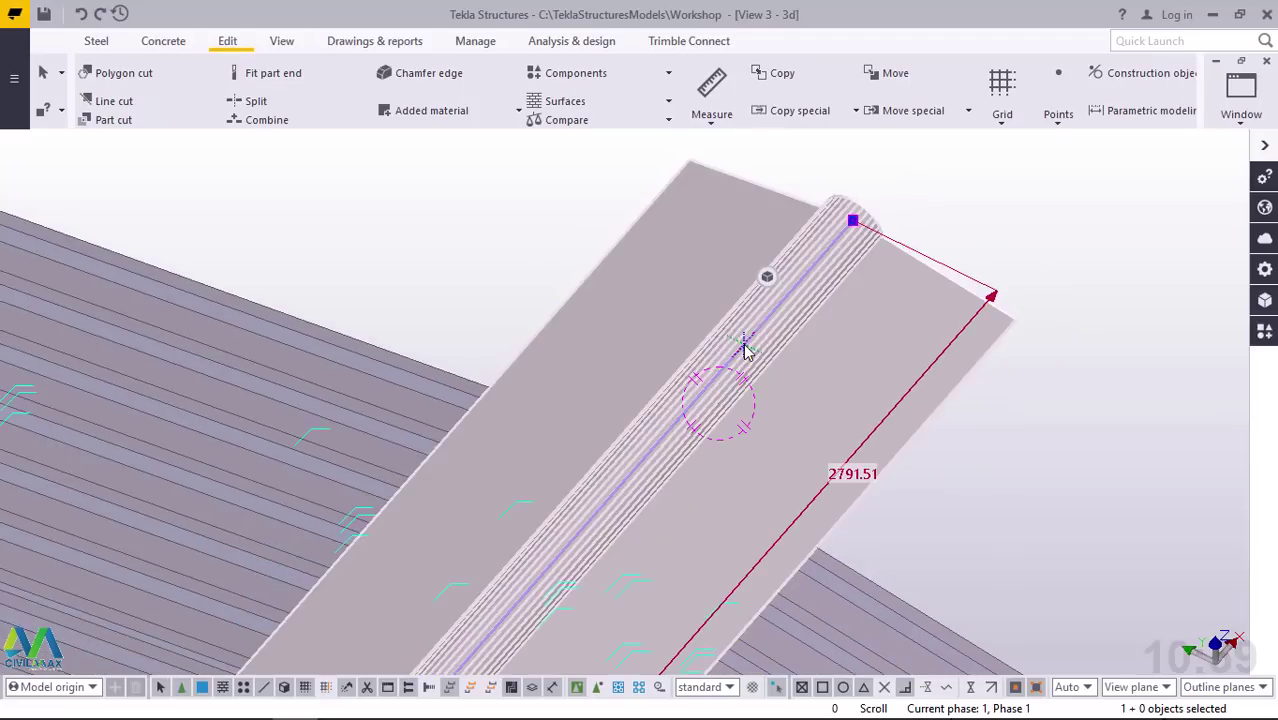
pyautogui.click(852, 221)
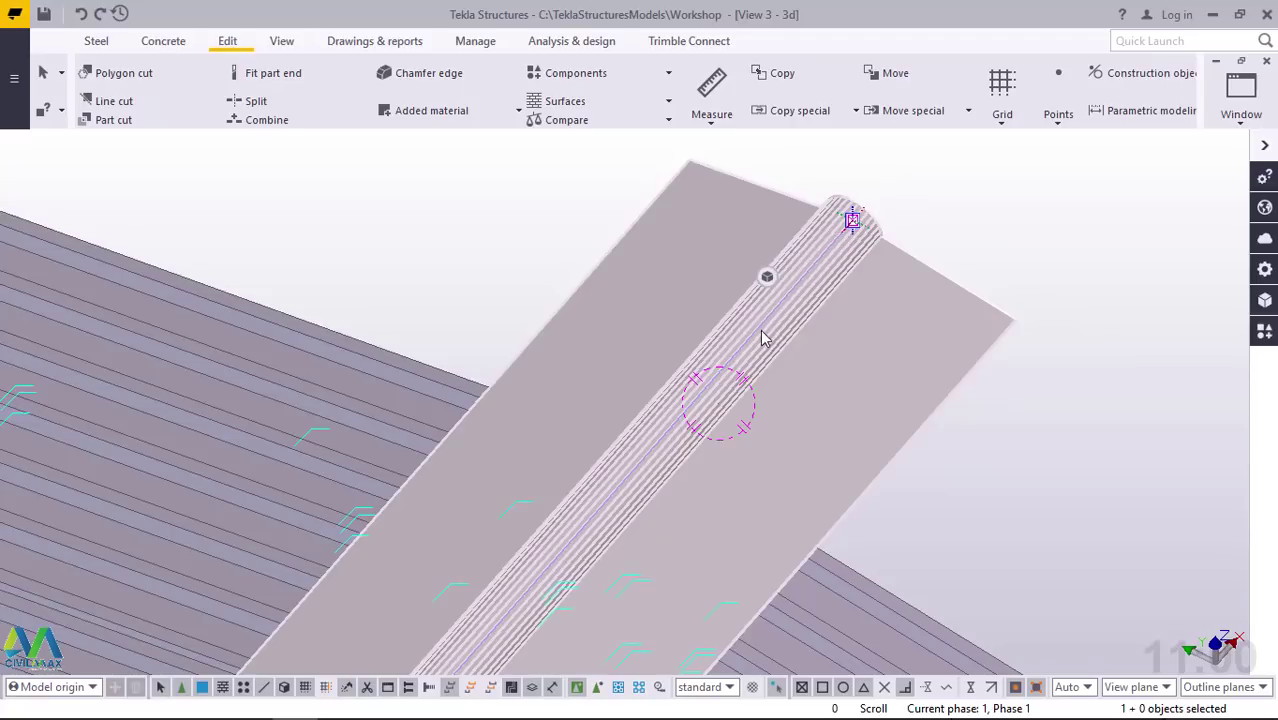
pyautogui.moveTo(762, 338); pyautogui.dragTo(661, 441)
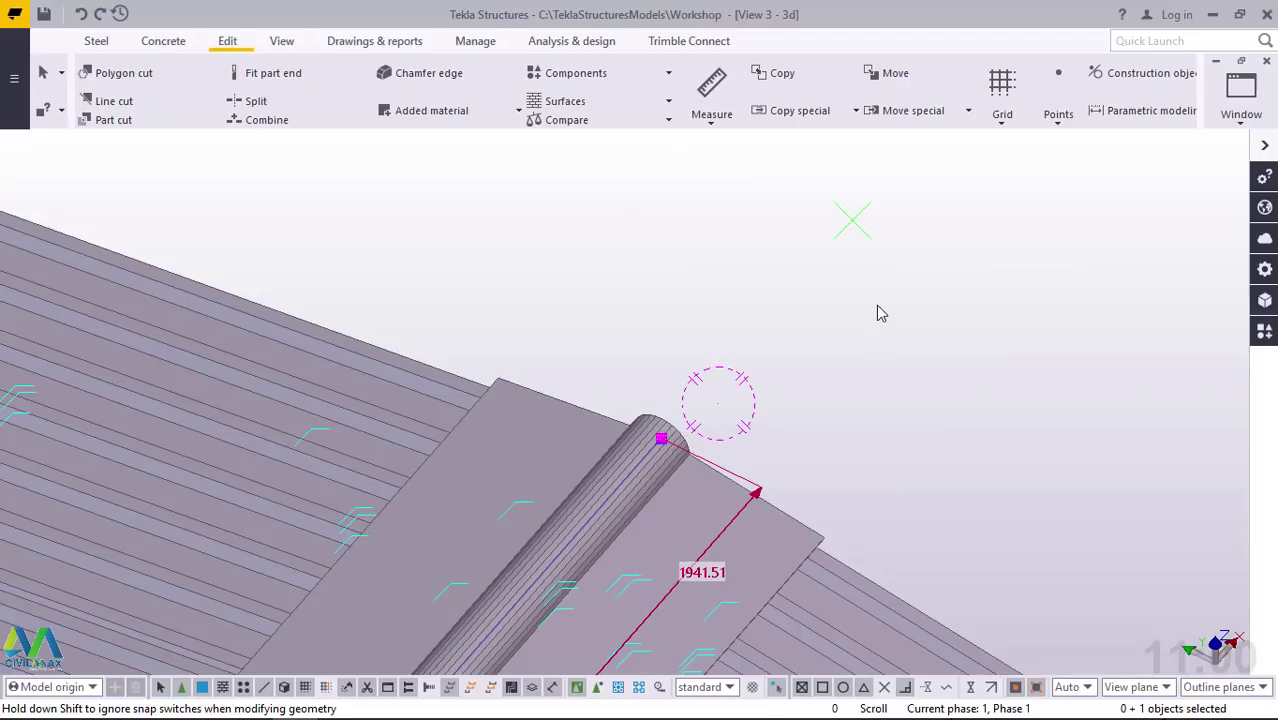
pyautogui.click(881, 313)
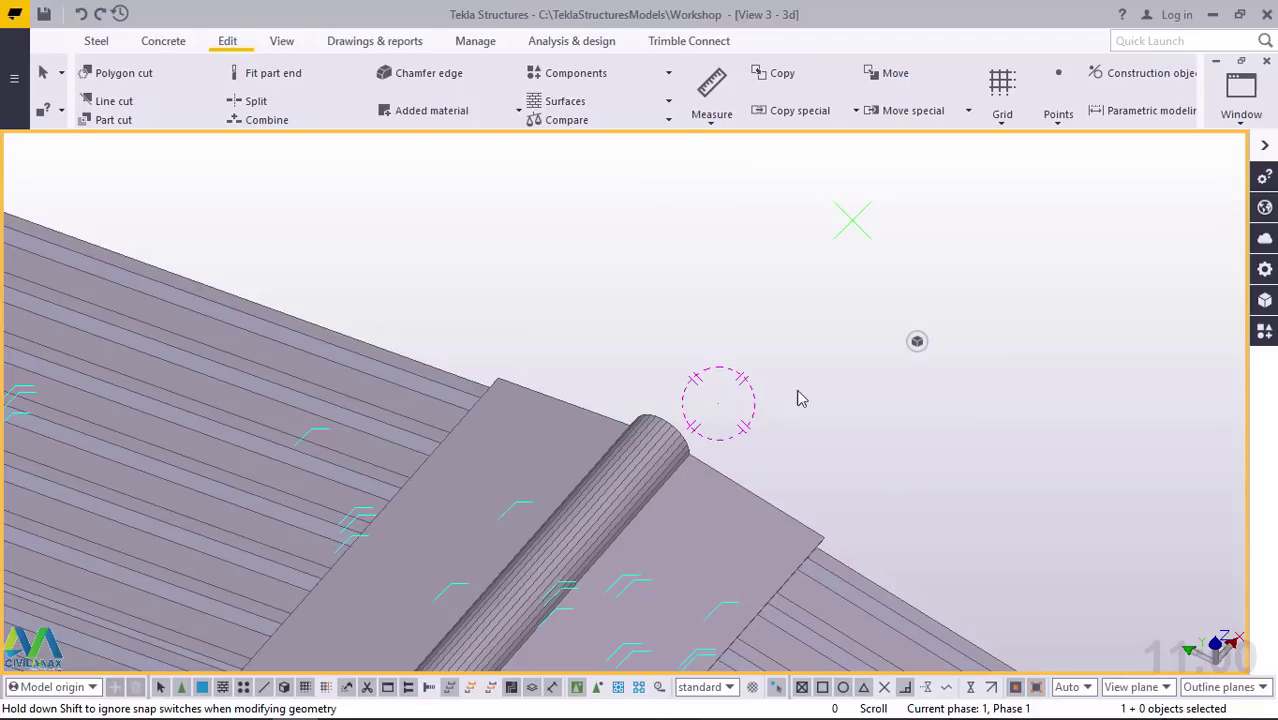
# - Examine in the Grid K elevation view how the ridge cap's arc and both flanges sit on the roof sheets at the apex
pyautogui.keyDown('ctrl'); pyautogui.moveTo(603, 516); pyautogui.dragTo(143, 346, button='middle'); pyautogui.keyUp('ctrl')
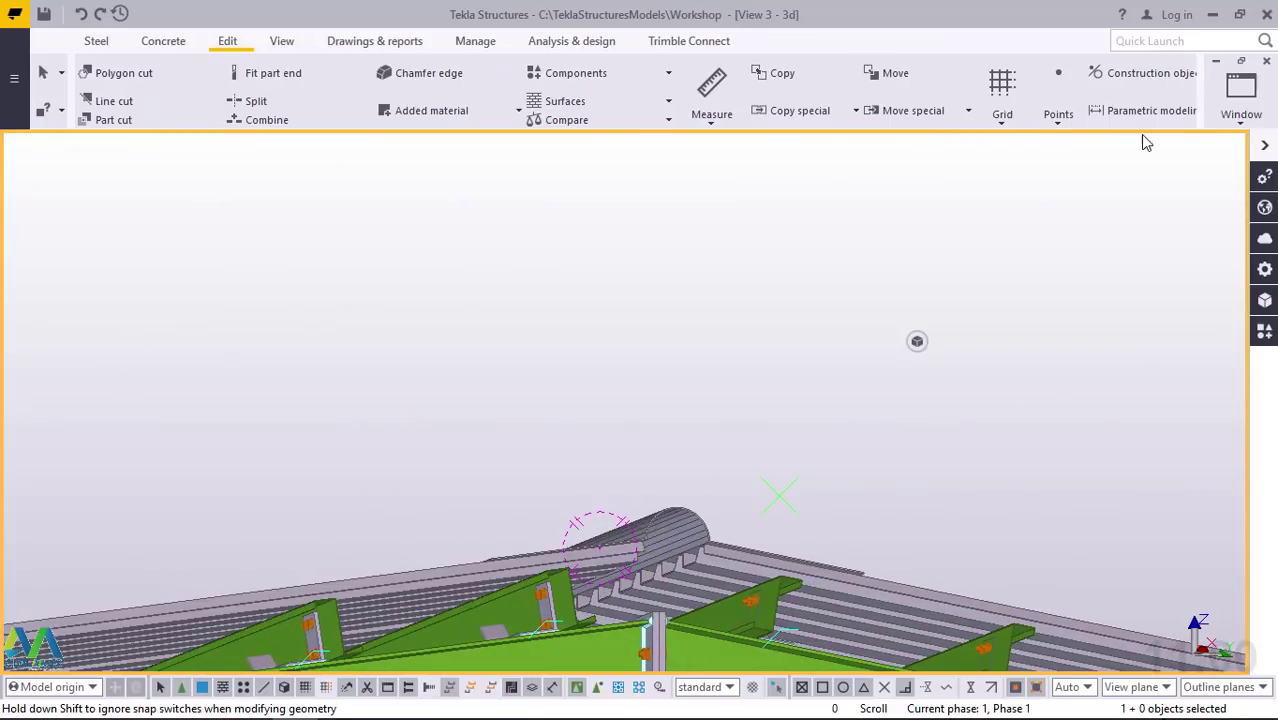
pyautogui.click(1240, 100)
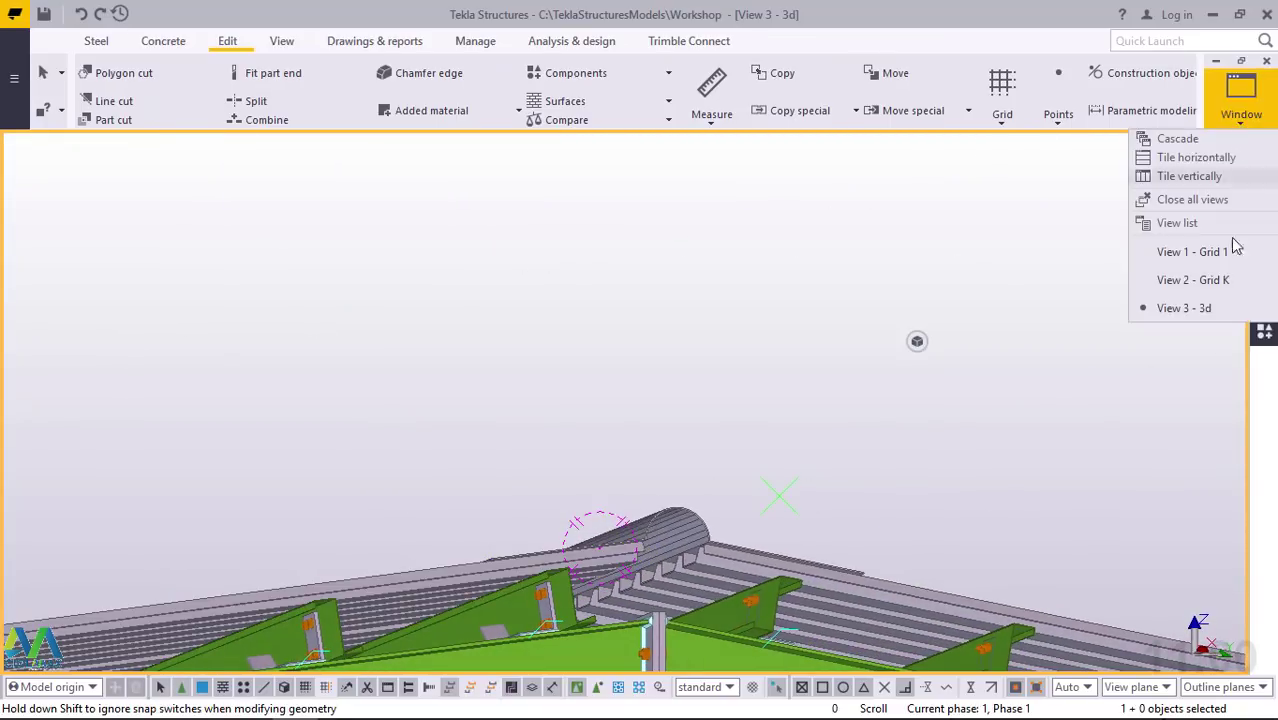
pyautogui.click(1192, 281)
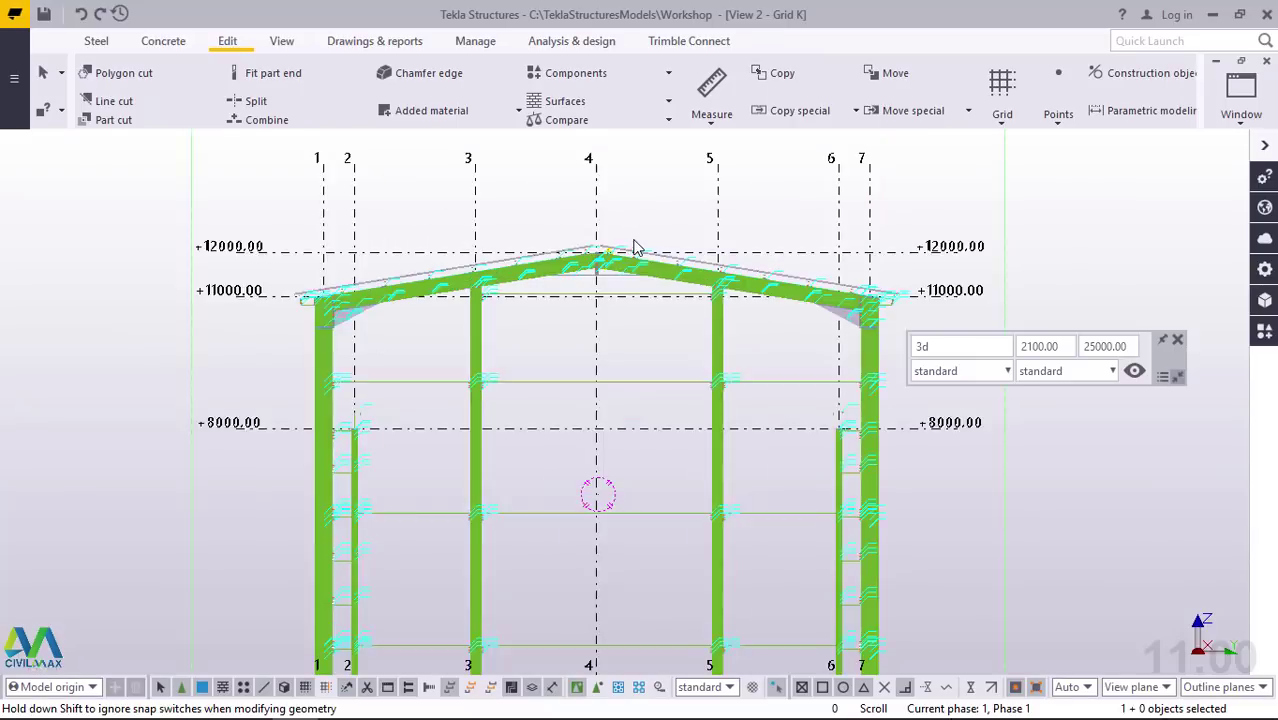
pyautogui.scroll(8, 634, 246)
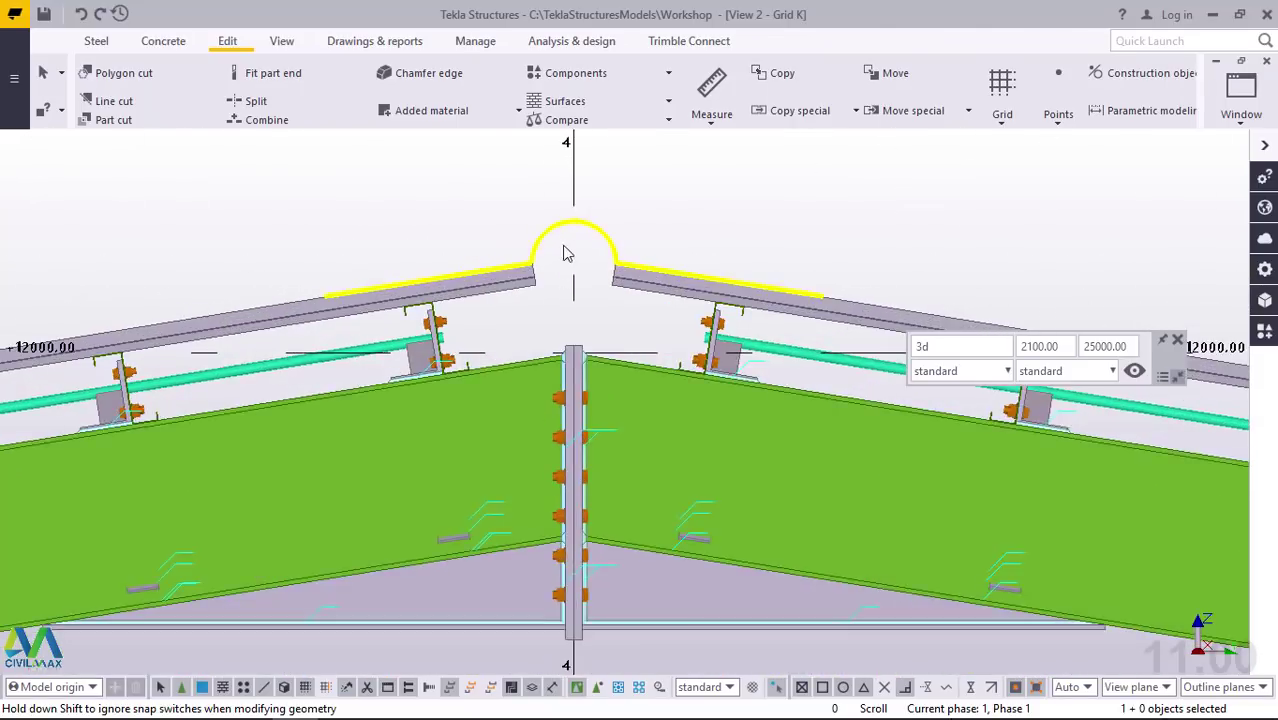
pyautogui.scroll(4, 565, 253)
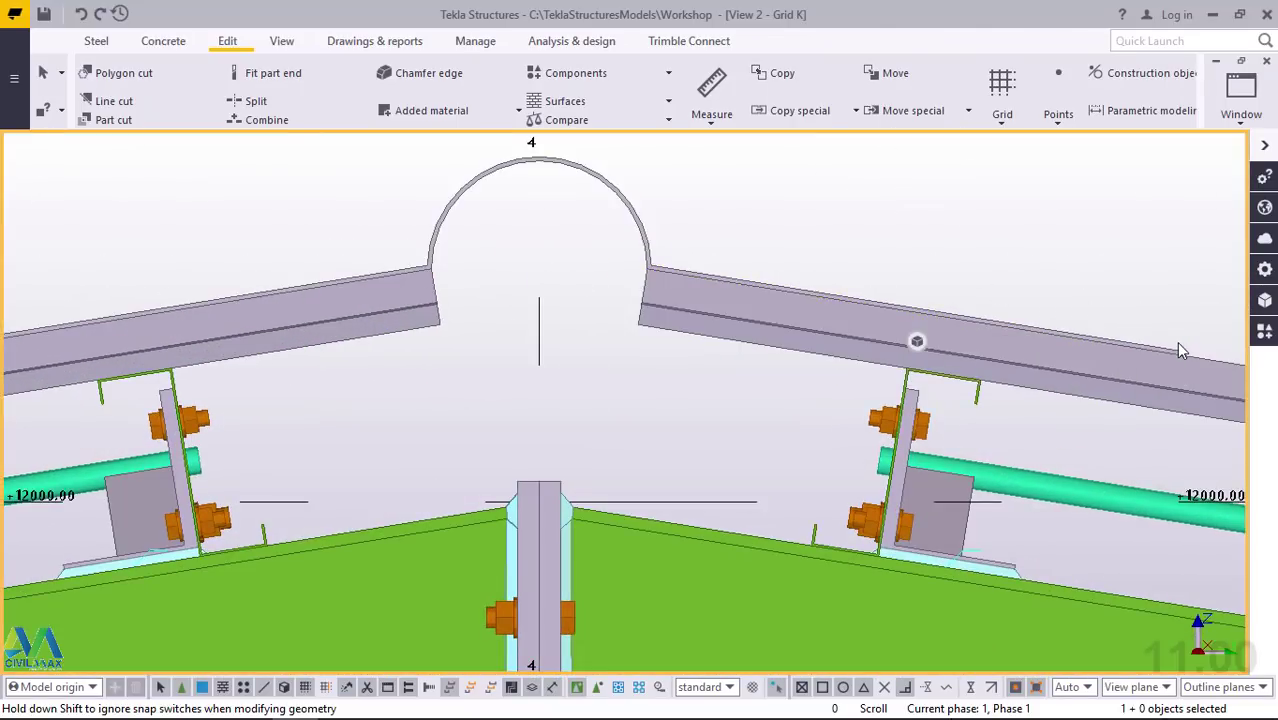
pyautogui.scroll(-2, 558, 358)
pyautogui.scroll(5, 421, 291)
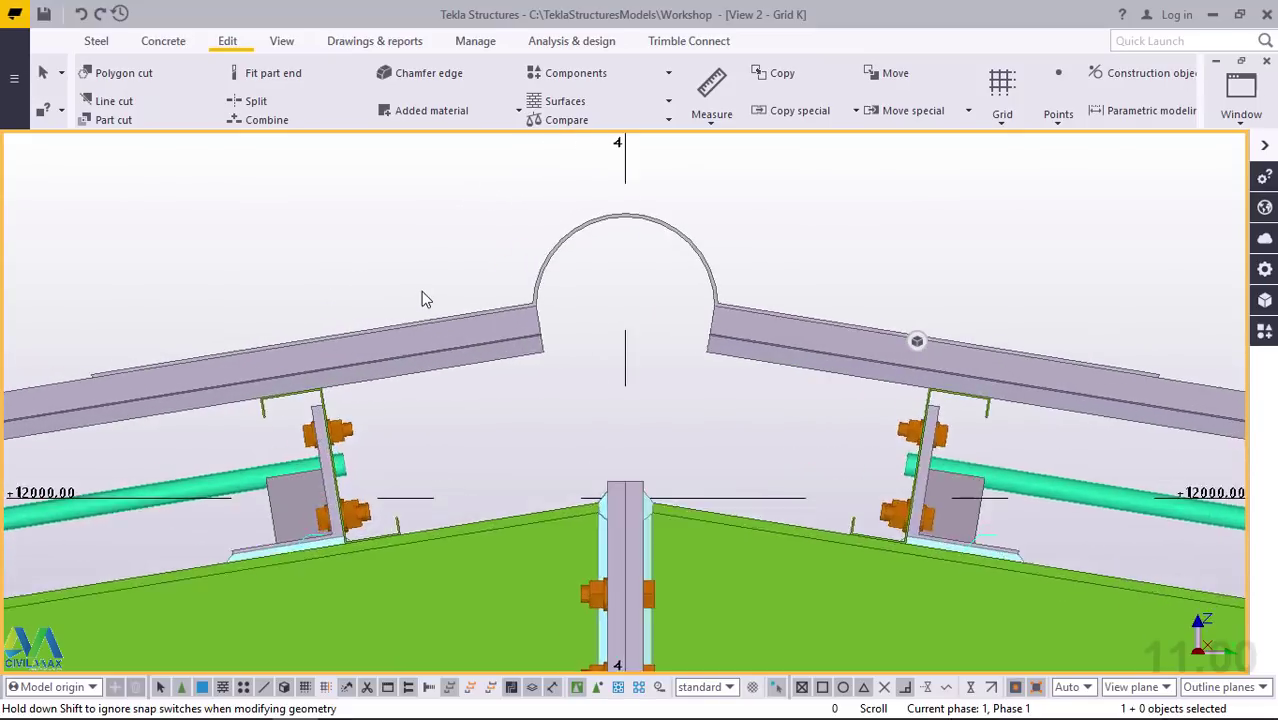
pyautogui.scroll(-5, 491, 347)
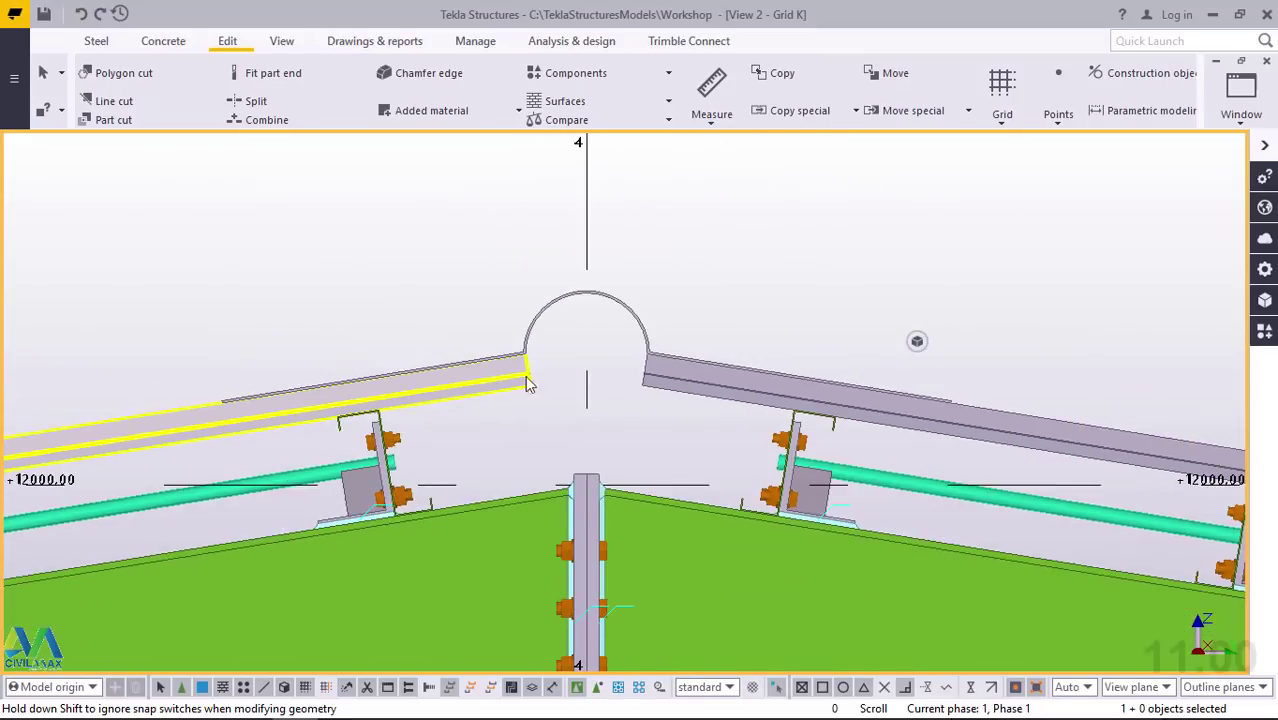
pyautogui.scroll(3, 840, 400)
pyautogui.scroll(5, 859, 388)
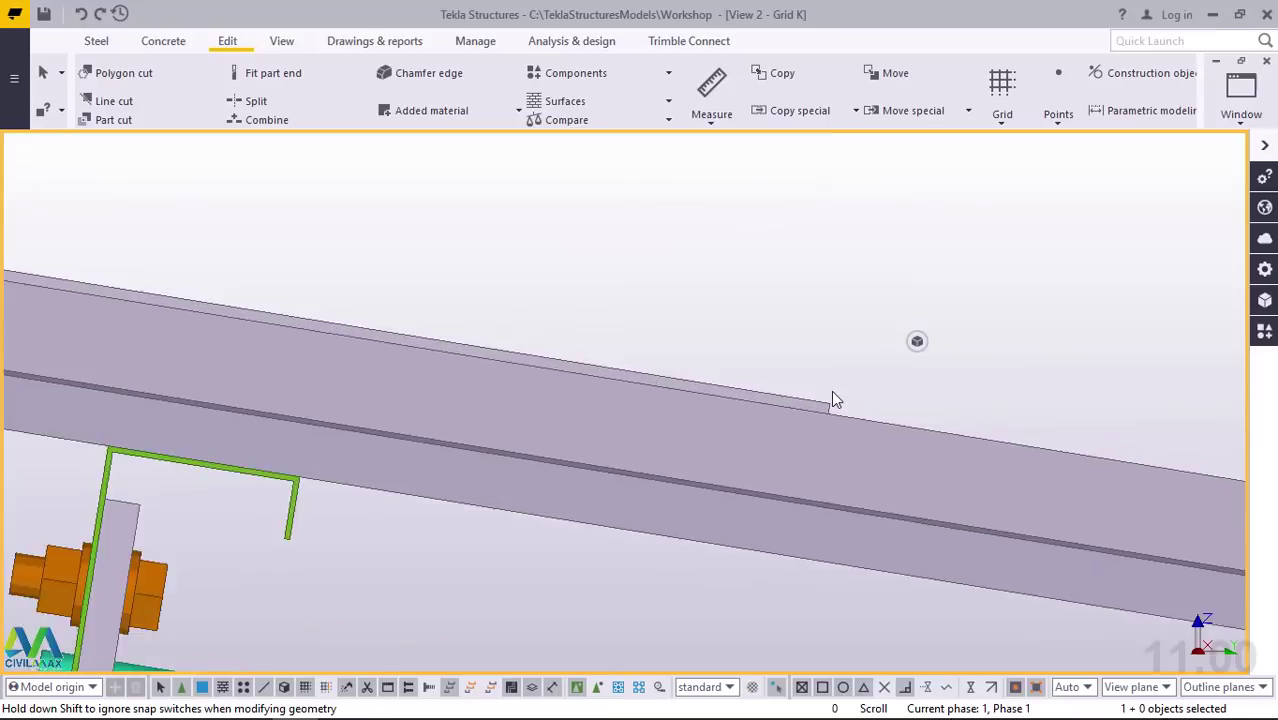
pyautogui.scroll(-5, 828, 449)
pyautogui.scroll(4, 337, 448)
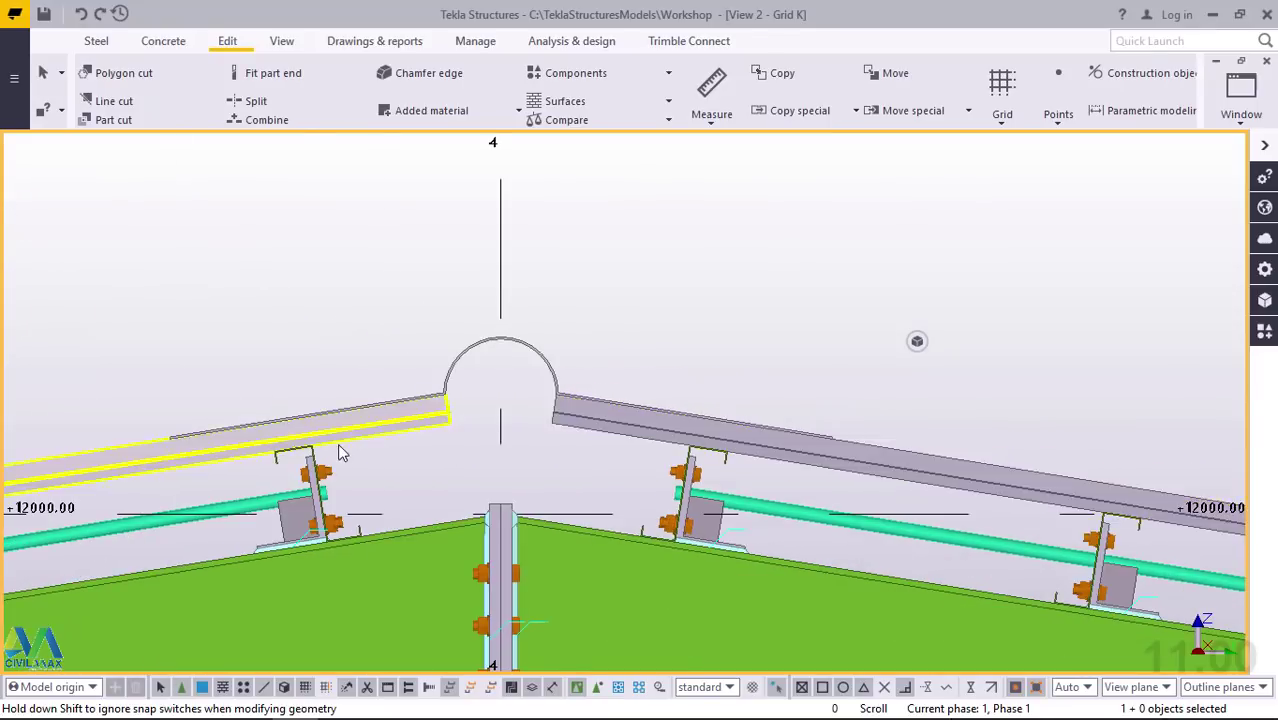
# - Return to the 3D view and inspect the shortened ridge cap's end against the roof sheets at the gable
pyautogui.click(1240, 112)
pyautogui.click(1190, 312)
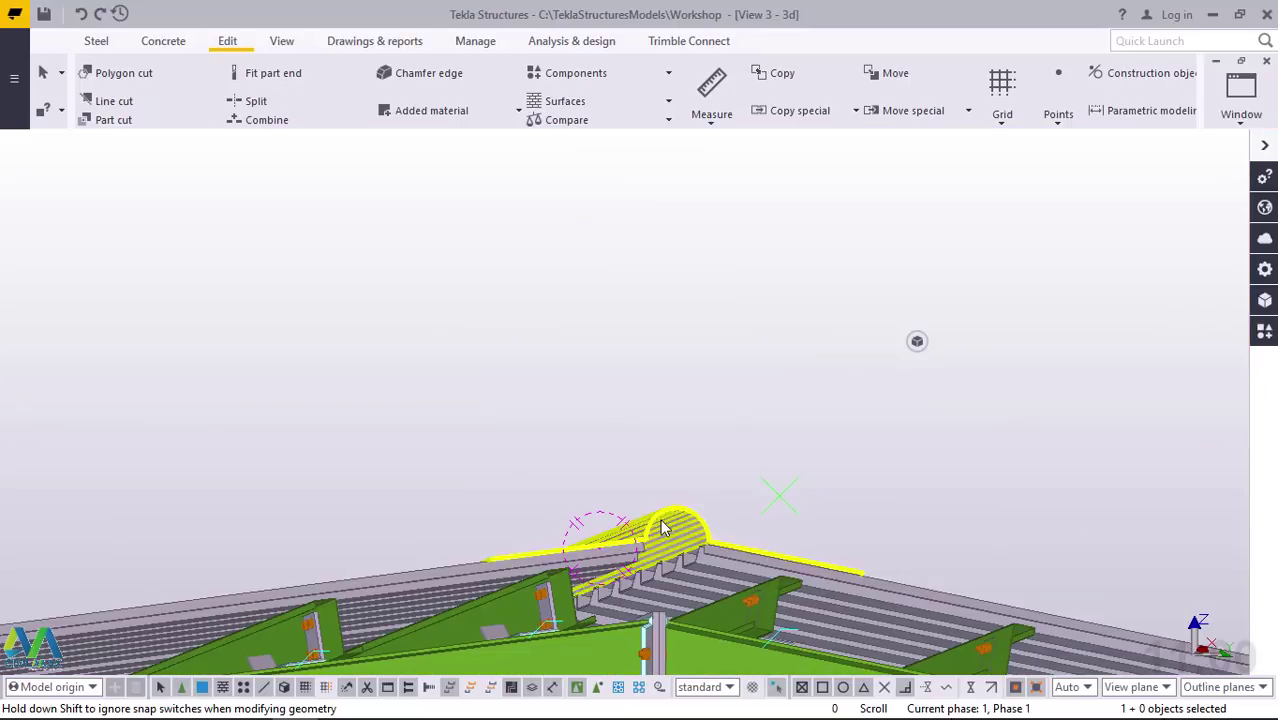
pyautogui.scroll(4, 645, 568)
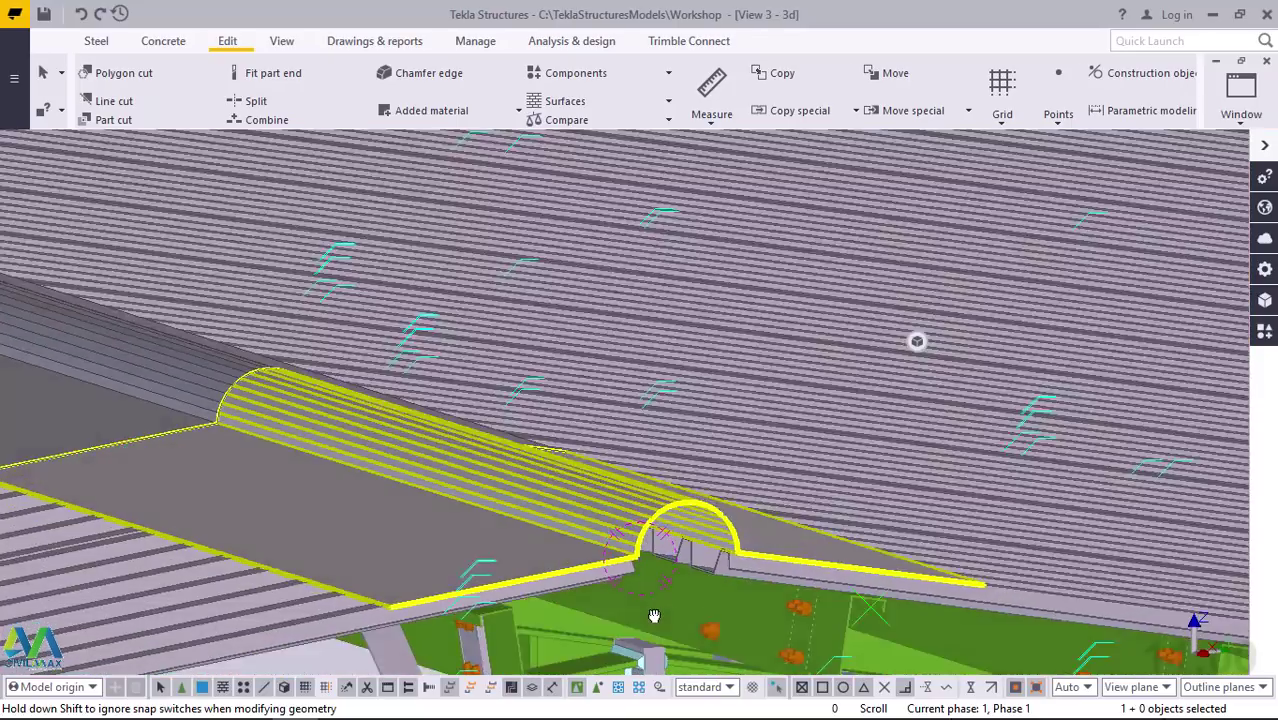
pyautogui.moveTo(645, 568)
pyautogui.keyDown('ctrl'); pyautogui.mouseDown(button='middle')
pyautogui.moveTo(449, 622)
pyautogui.moveTo(770, 524)
pyautogui.moveTo(810, 397)
pyautogui.moveTo(813, 337)
pyautogui.moveTo(777, 316)
pyautogui.moveTo(751, 470)
pyautogui.moveTo(627, 453)
pyautogui.moveTo(810, 402)
pyautogui.moveTo(690, 456)
pyautogui.moveTo(685, 534)
pyautogui.moveTo(630, 536)
pyautogui.moveTo(665, 590)
pyautogui.moveTo(713, 498)
pyautogui.moveTo(619, 524)
pyautogui.moveTo(758, 516)
pyautogui.moveTo(740, 480)
pyautogui.mouseUp(button='middle'); pyautogui.keyUp('ctrl')
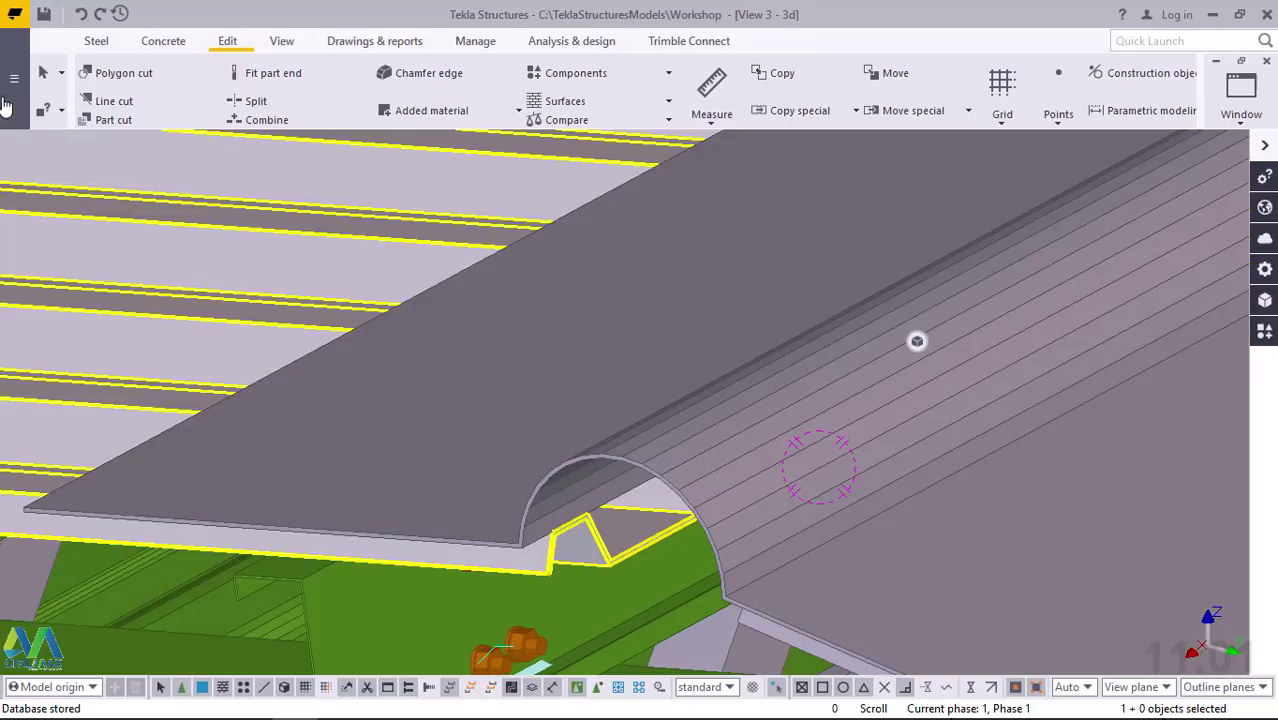
# - Open the keyboard shortcut settings and choose the Modeling command group
pyautogui.hotkey('alt', 'f')
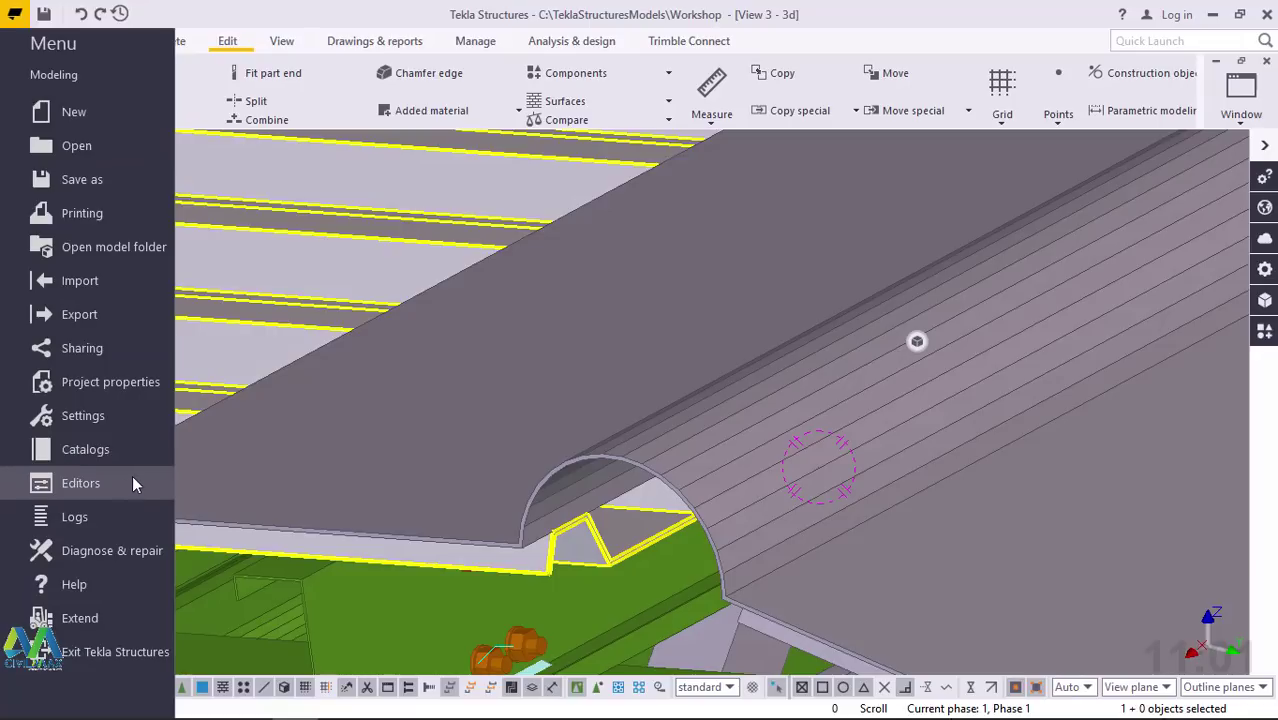
pyautogui.click(135, 428)
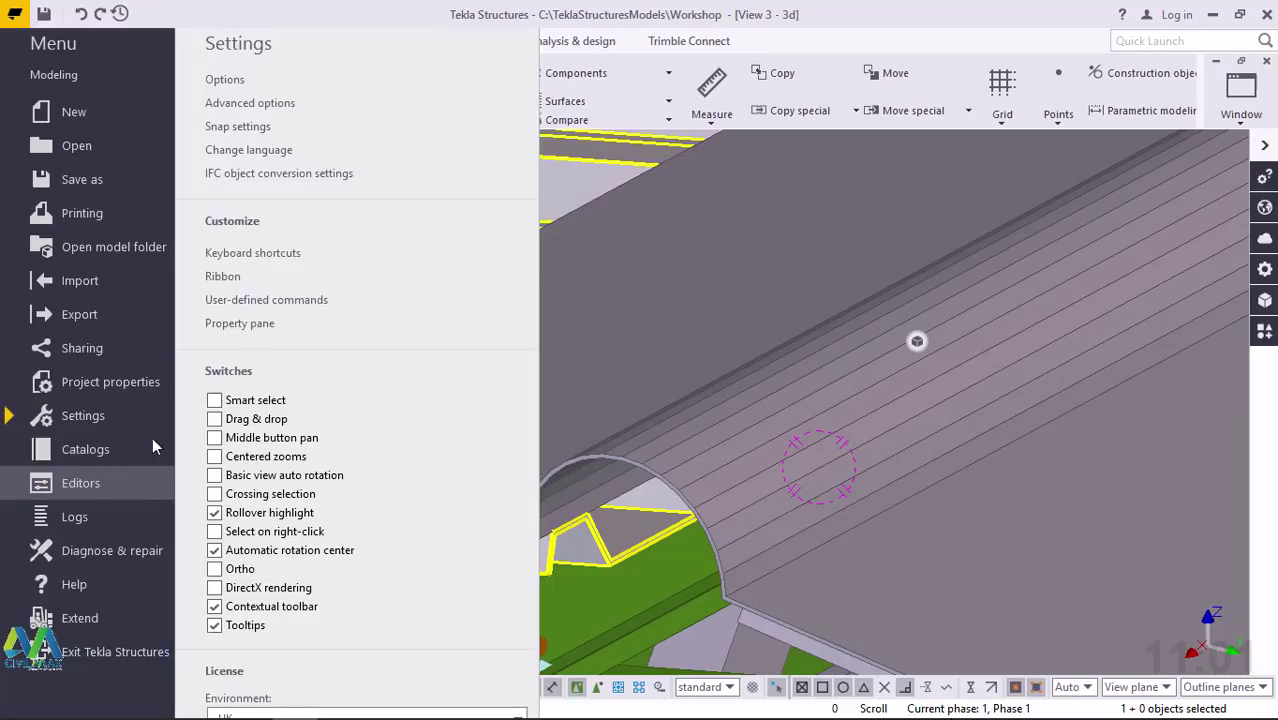
pyautogui.click(286, 255)
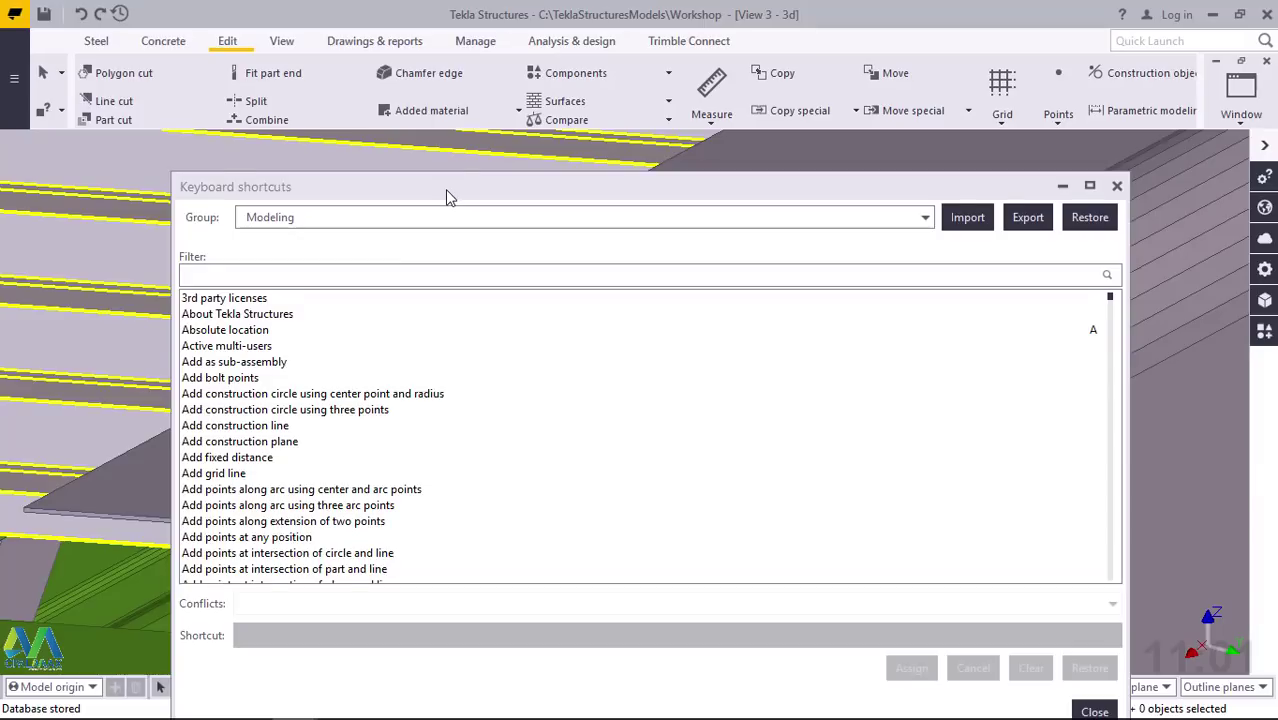
pyautogui.moveTo(447, 197); pyautogui.dragTo(470, 89)
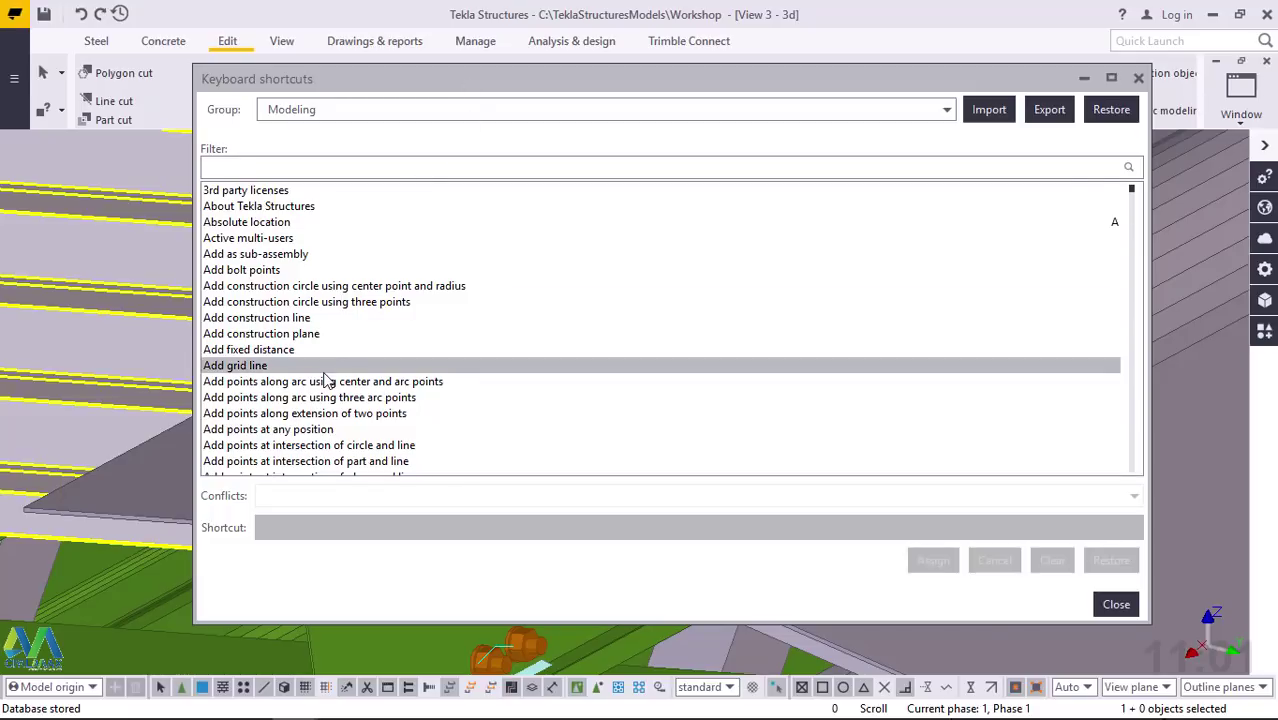
pyautogui.scroll(-2, 300, 288)
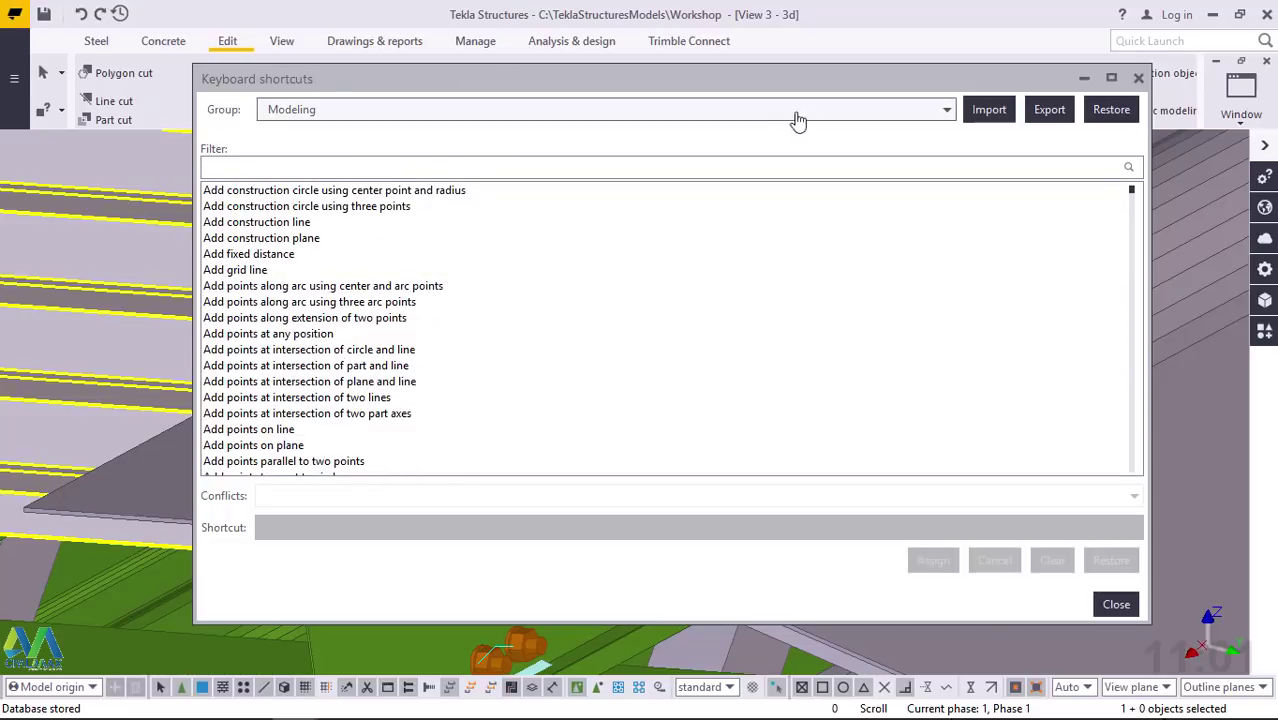
pyautogui.click(860, 120)
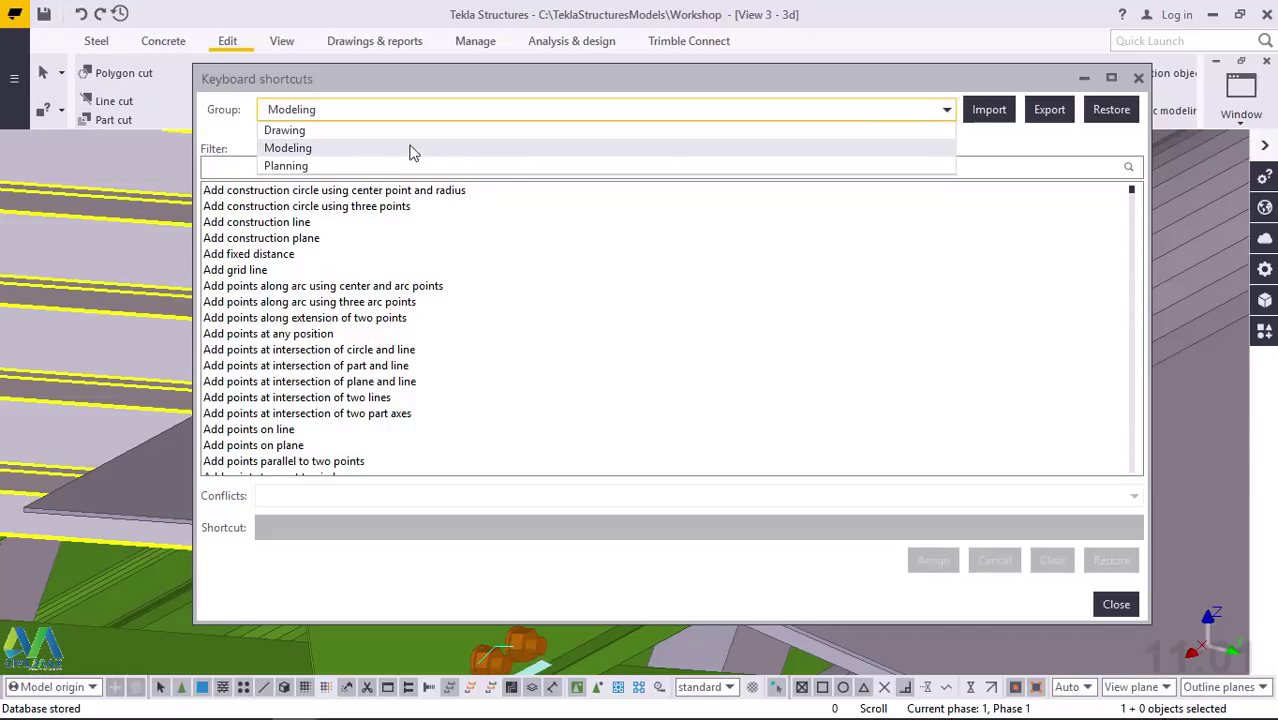
pyautogui.click(336, 154)
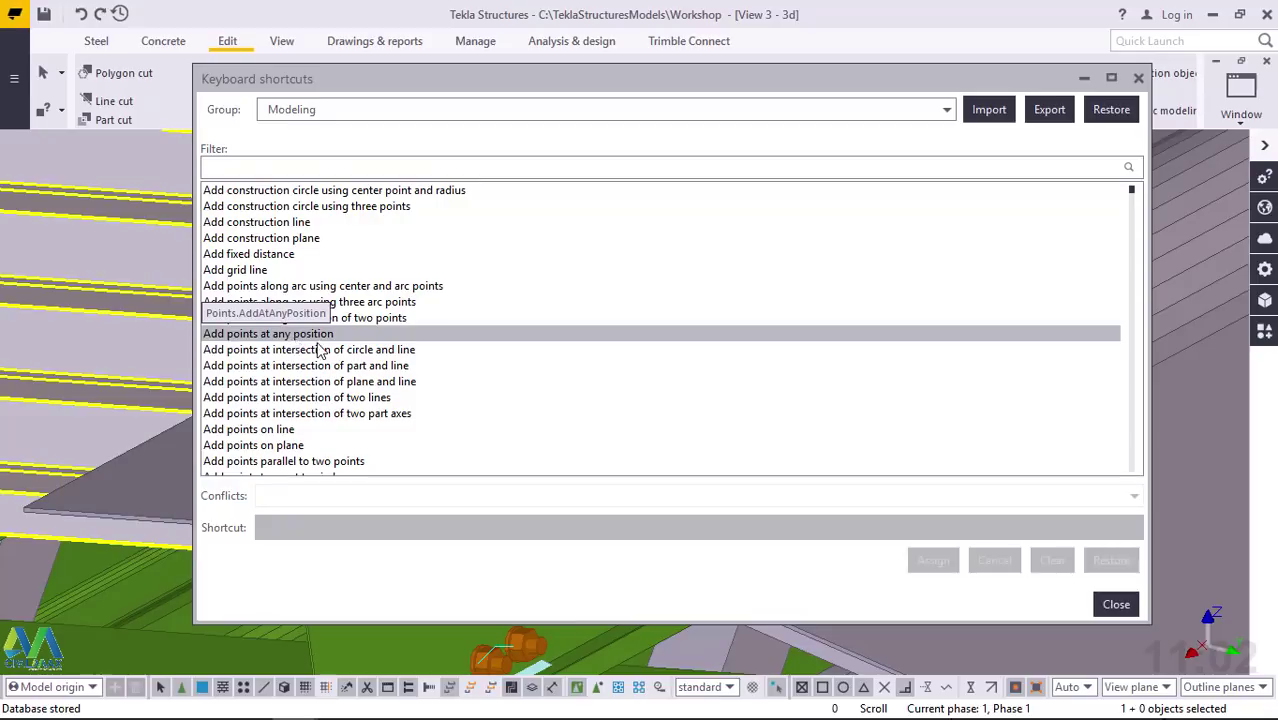
# - Look through the Modeling commands and their assigned shortcuts, down to the template editor and toggle commands, with t as filter text
pyautogui.scroll(-6, 320, 350)
pyautogui.scroll(-18, 322, 350)
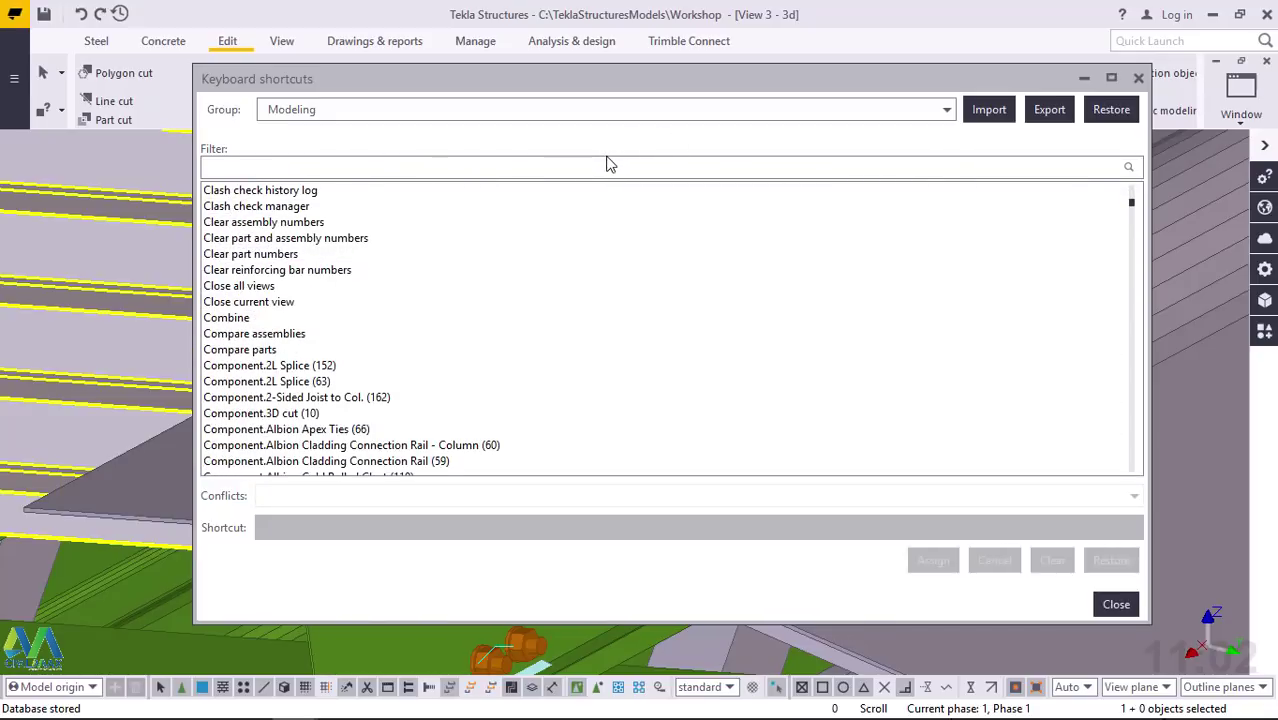
pyautogui.click(477, 167)
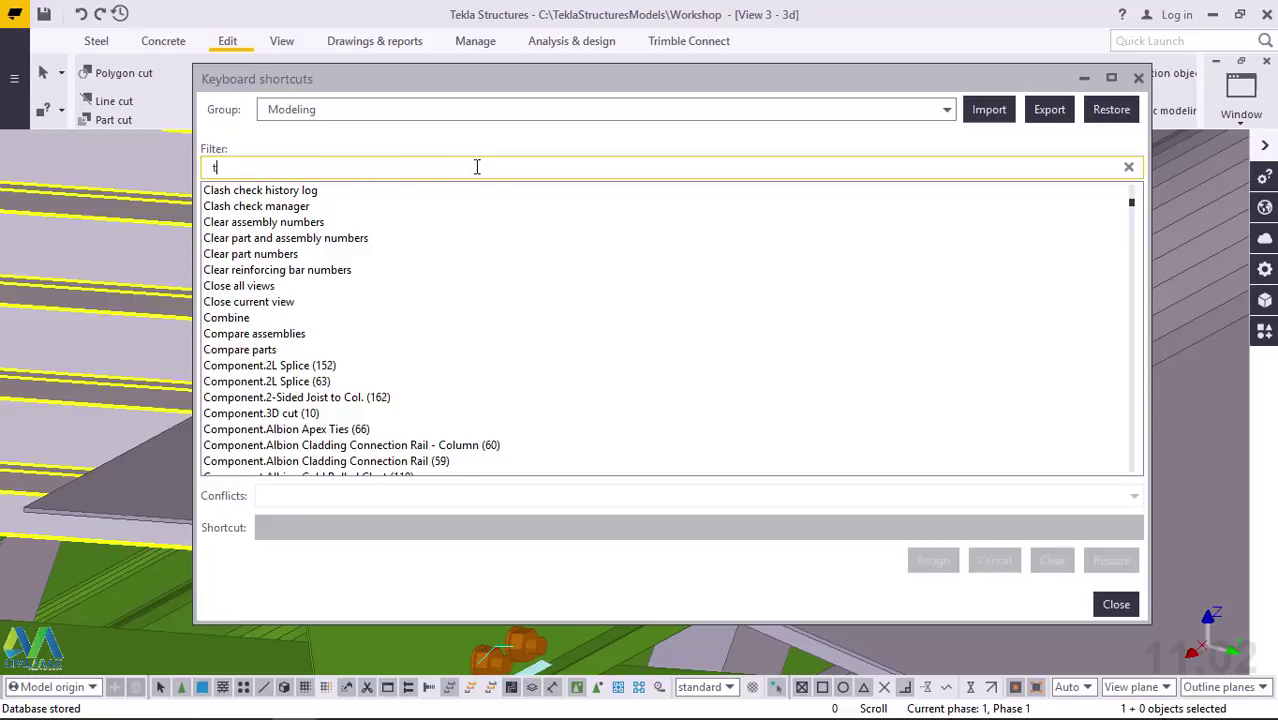
pyautogui.scroll(-5, 477, 167)
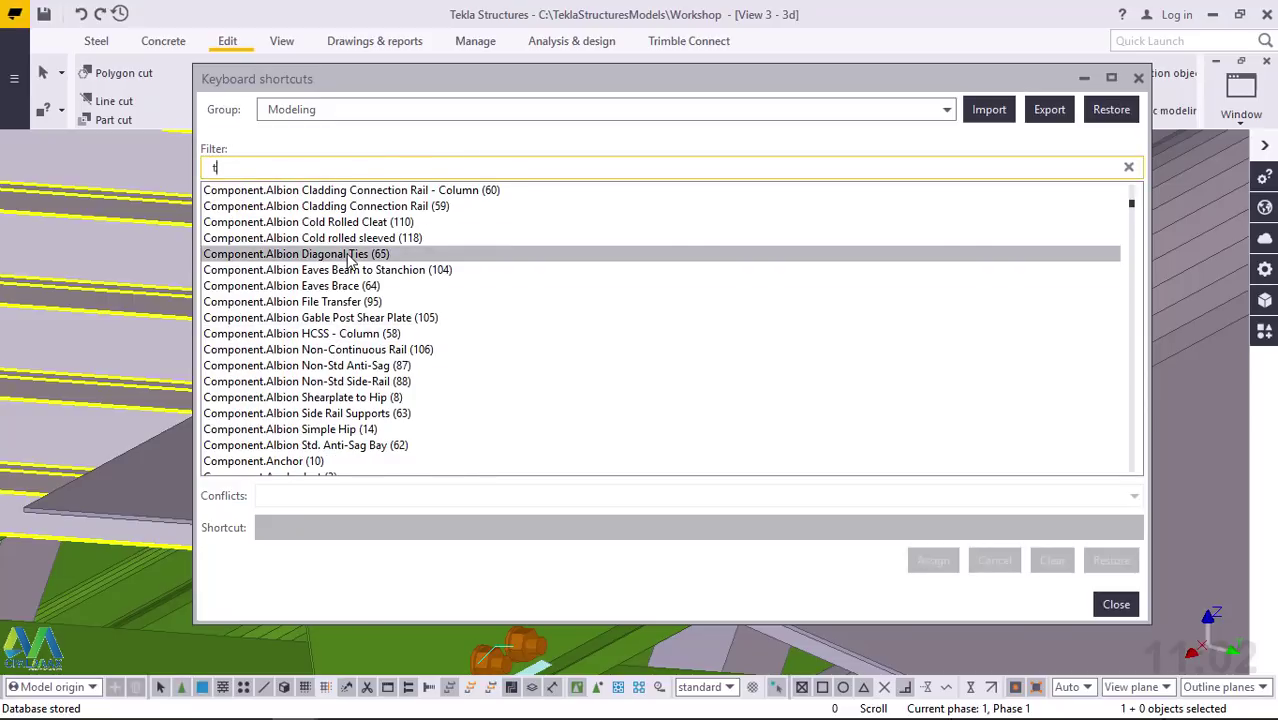
pyautogui.scroll(-20, 350, 258)
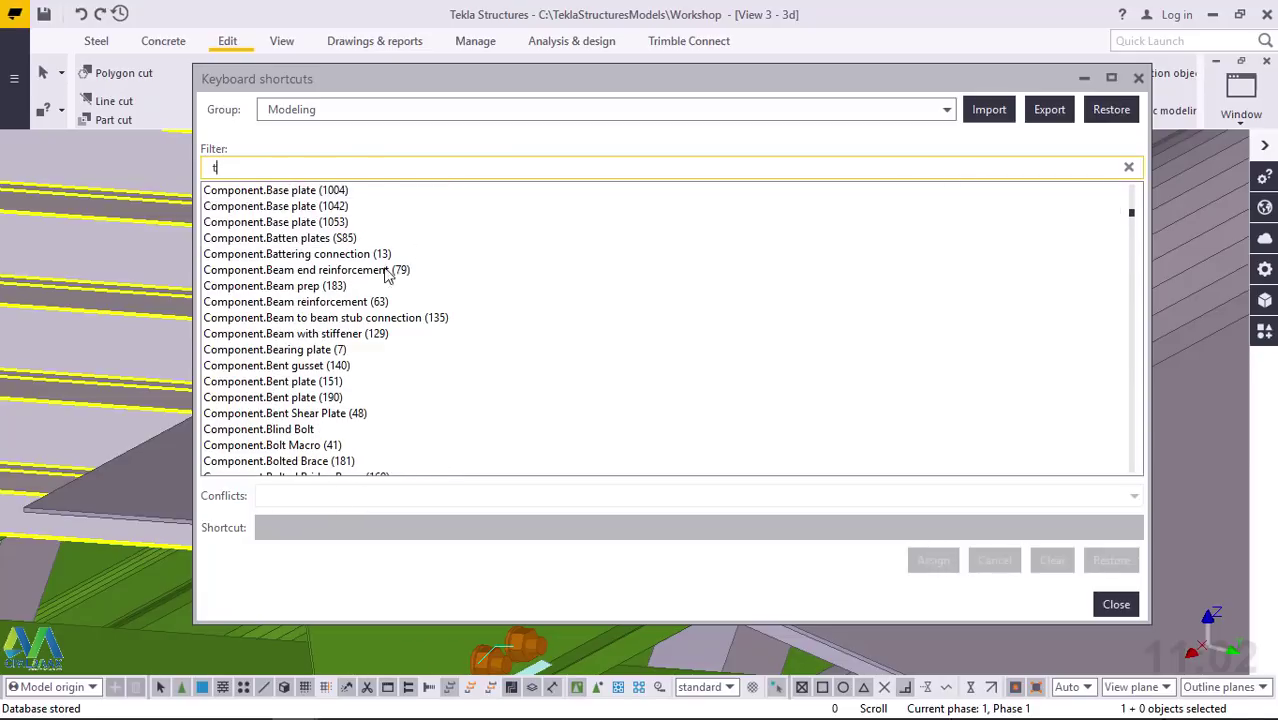
pyautogui.scroll(-16, 388, 275)
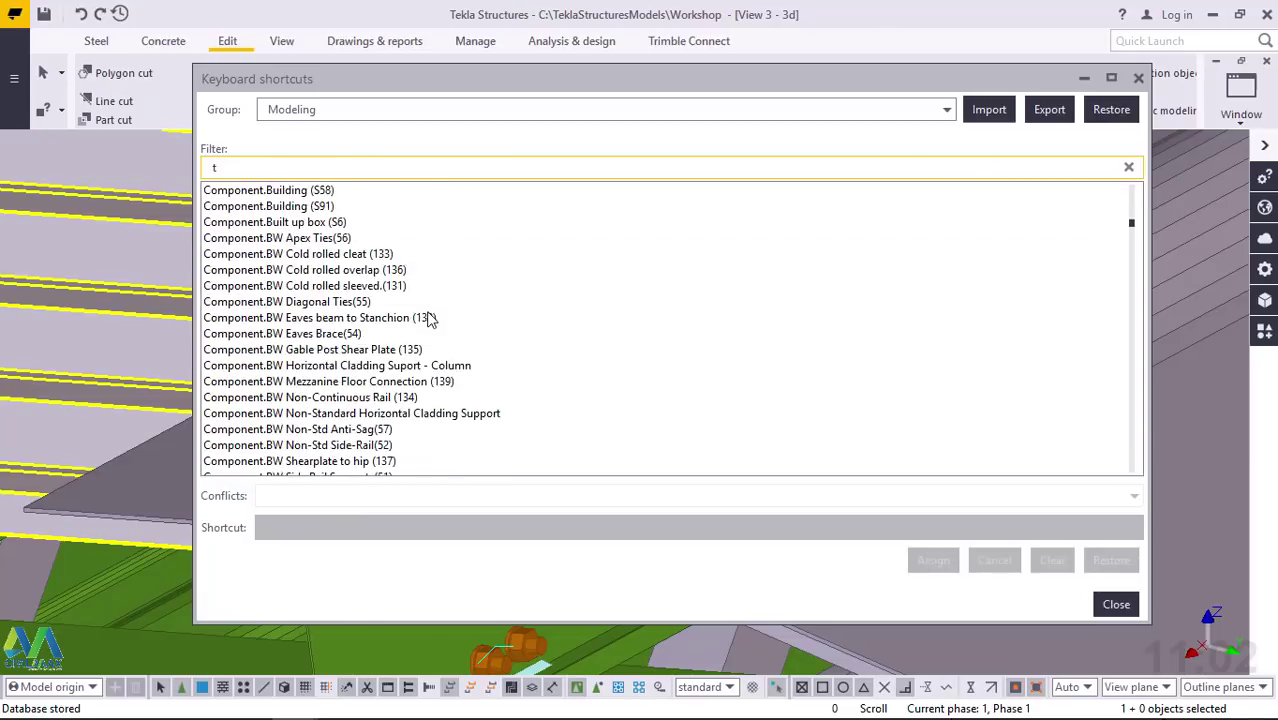
pyautogui.scroll(-18, 428, 318)
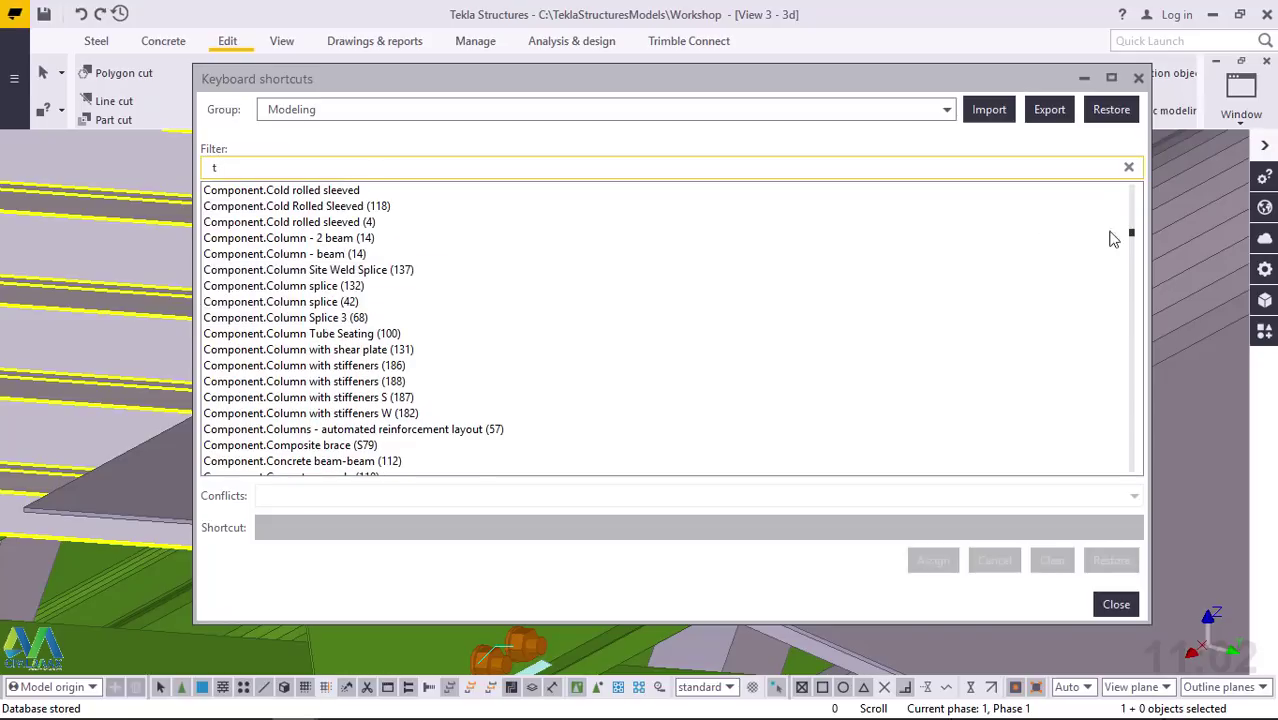
pyautogui.moveTo(1135, 240); pyautogui.dragTo(1113, 414)
pyautogui.scroll(-10, 560, 384)
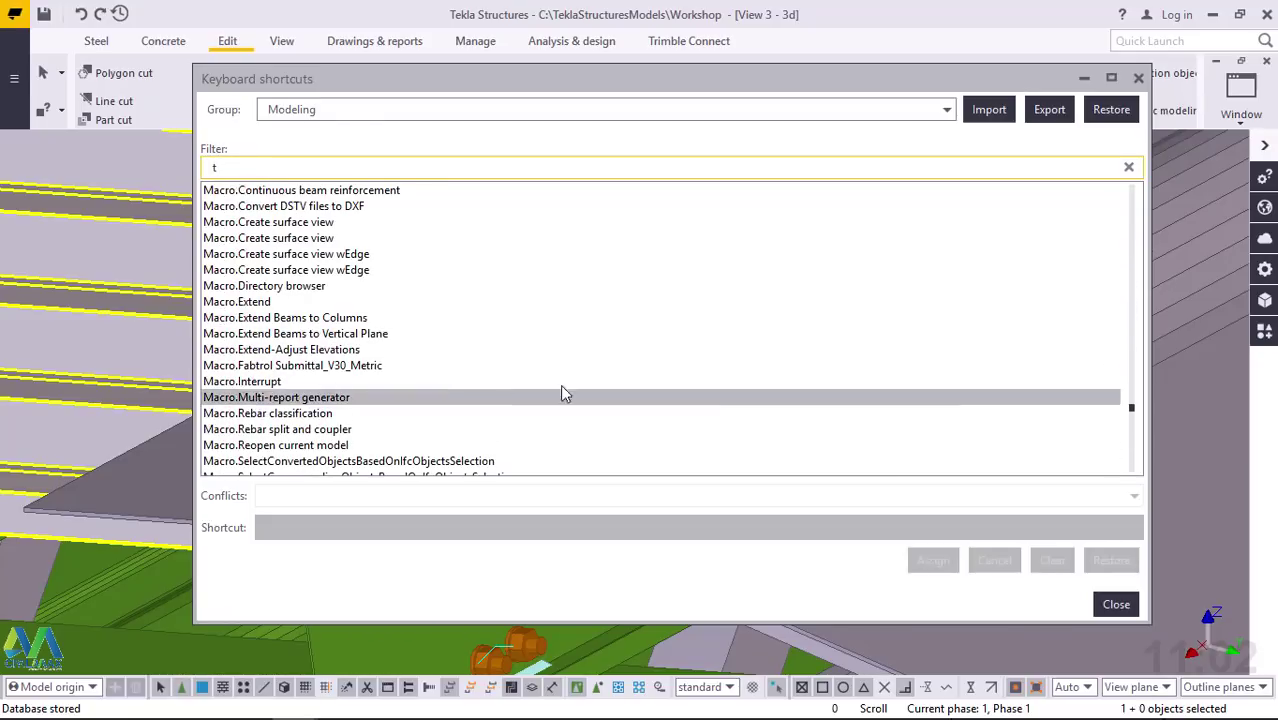
pyautogui.scroll(-20, 440, 350)
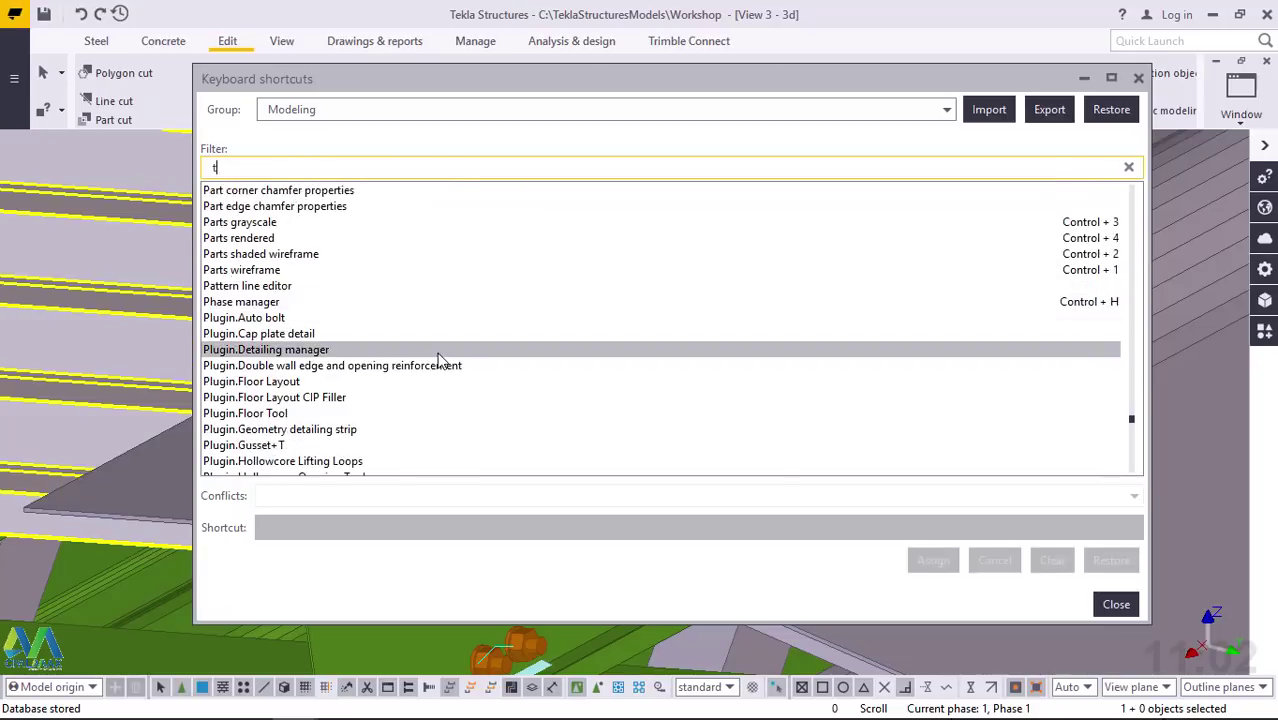
pyautogui.scroll(-15, 440, 360)
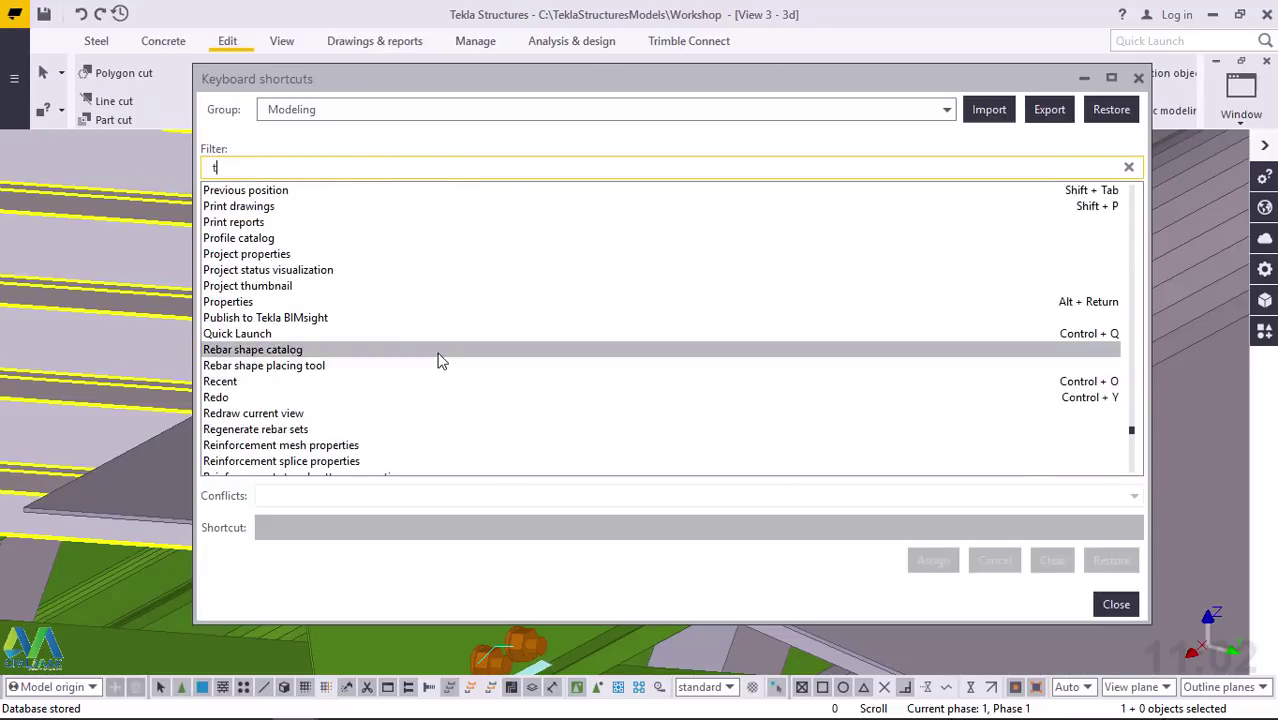
pyautogui.scroll(-9, 440, 362)
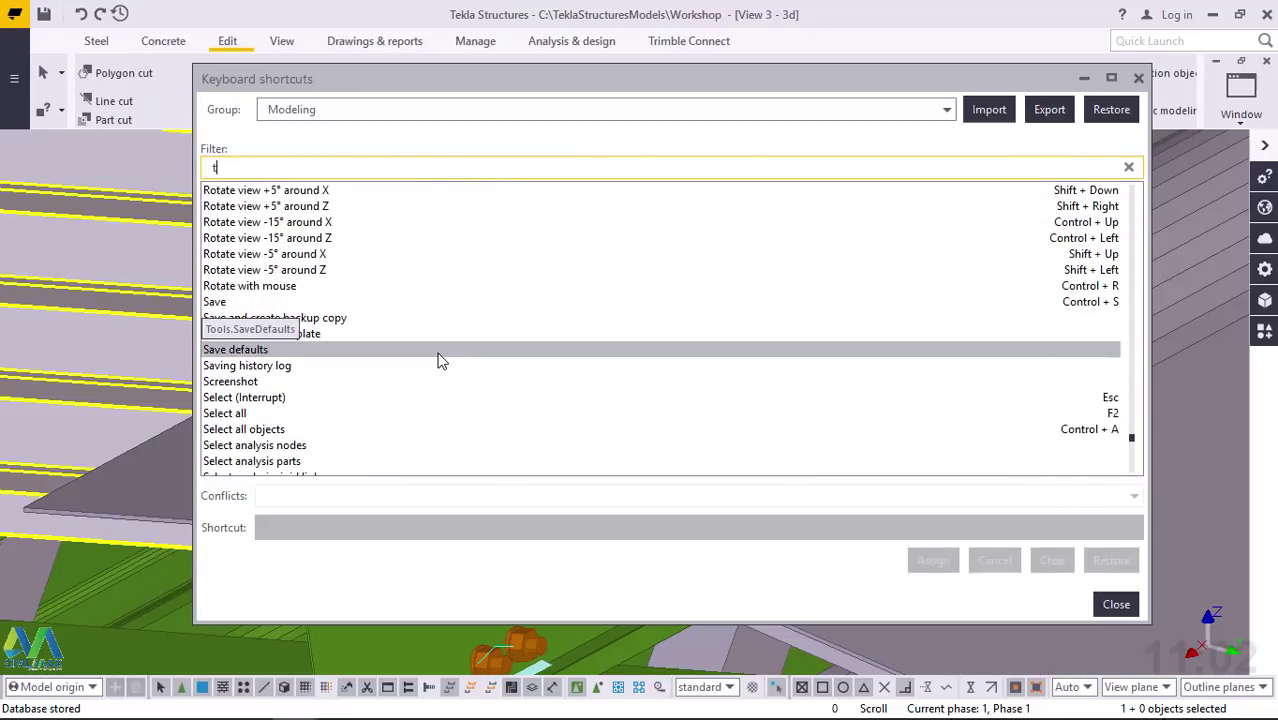
pyautogui.scroll(-18, 388, 320)
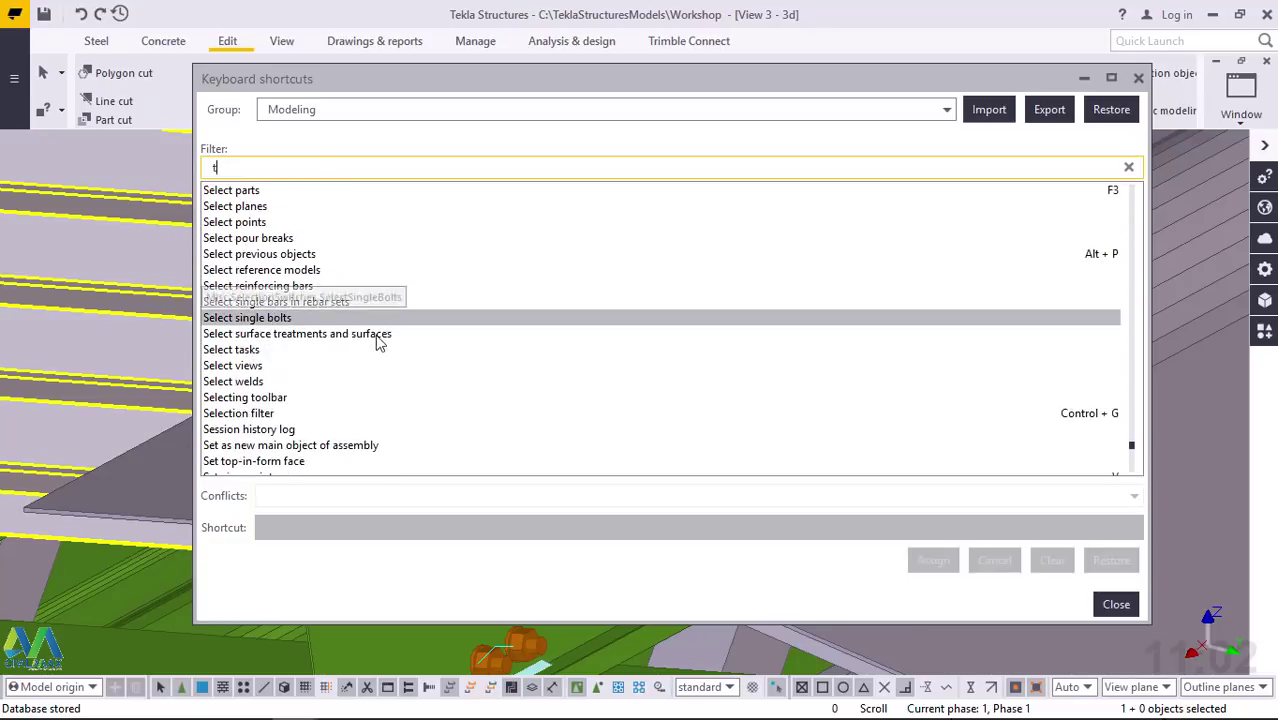
pyautogui.scroll(-12, 318, 400)
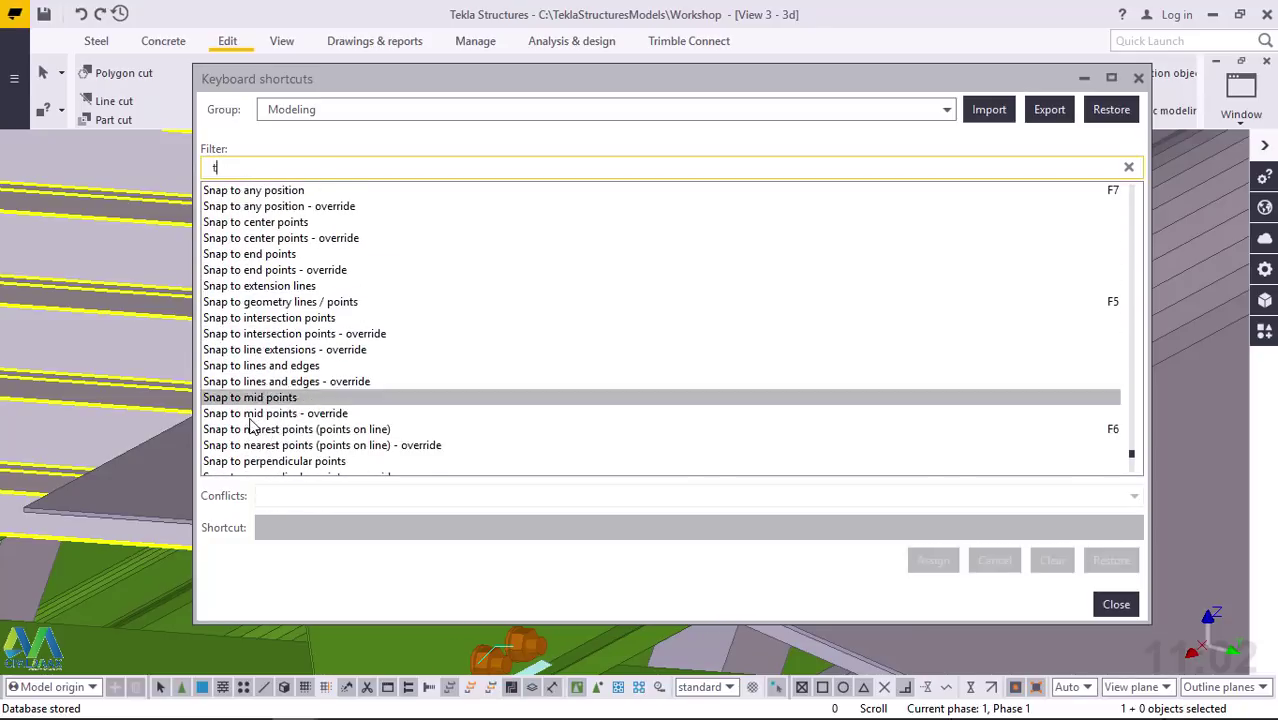
pyautogui.scroll(-7, 258, 400)
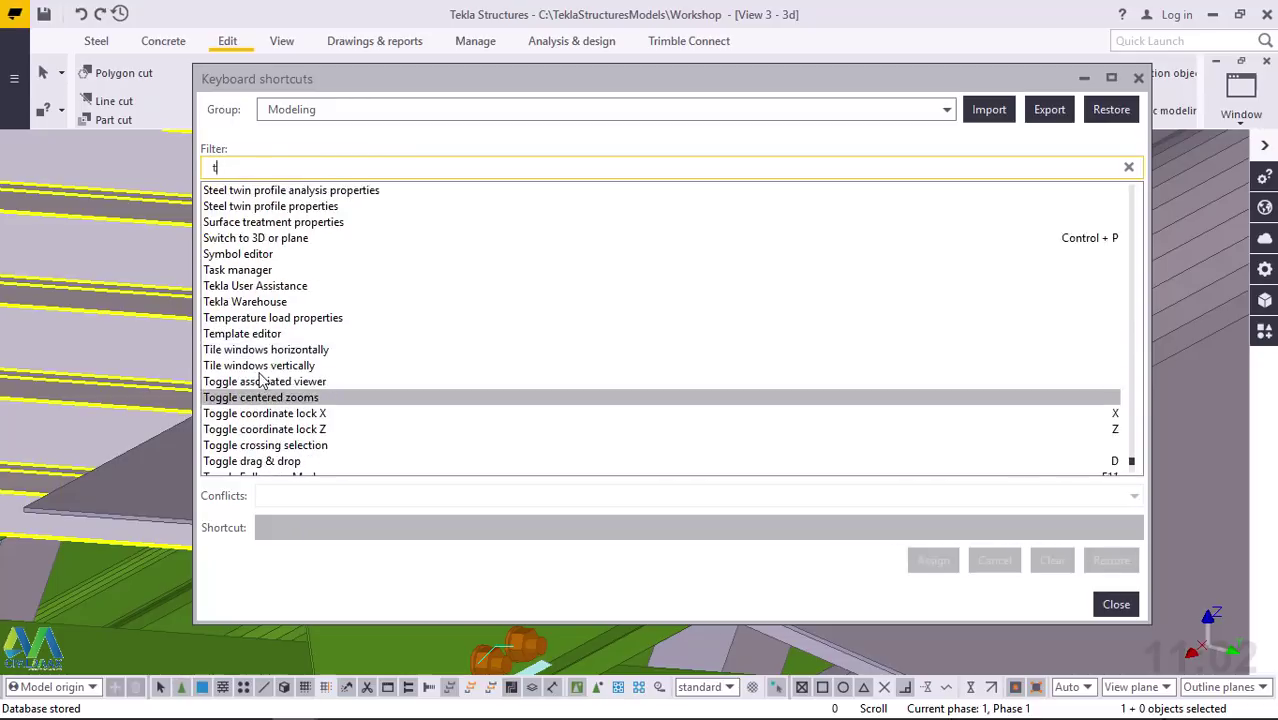
# - Assign the keyboard shortcut T to the Template editor command
pyautogui.click(257, 238)
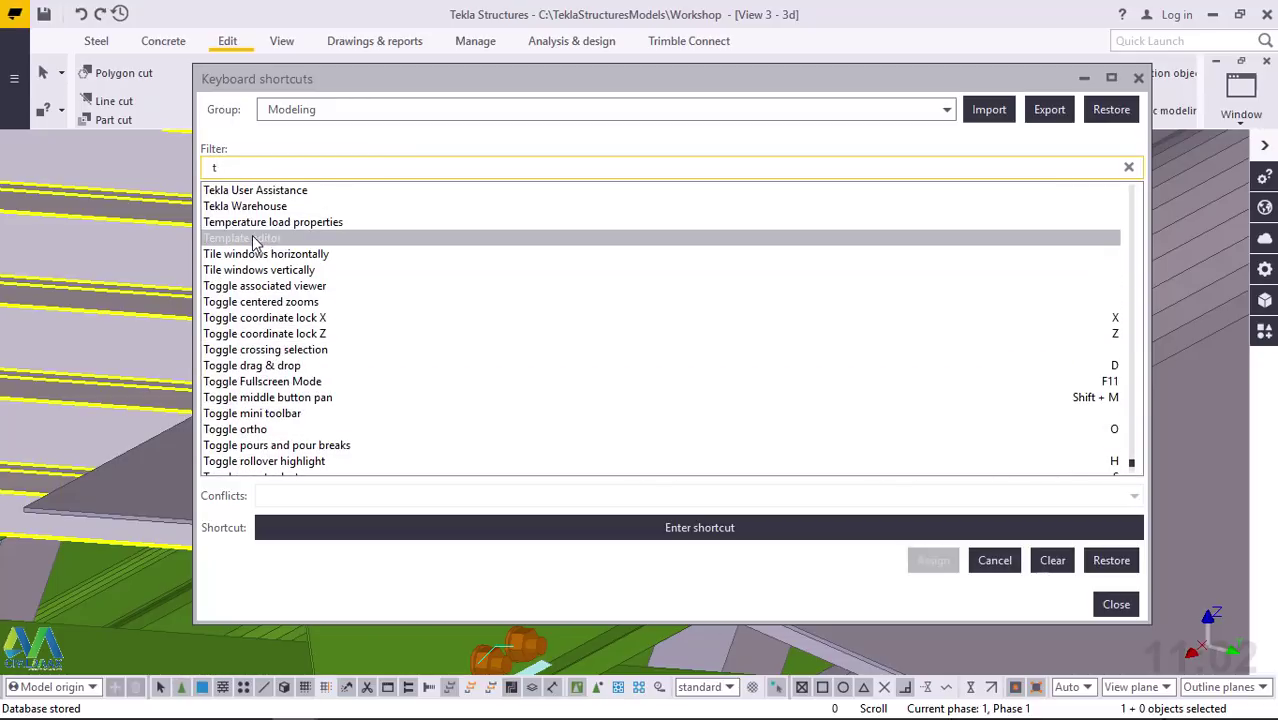
pyautogui.click(1100, 244)
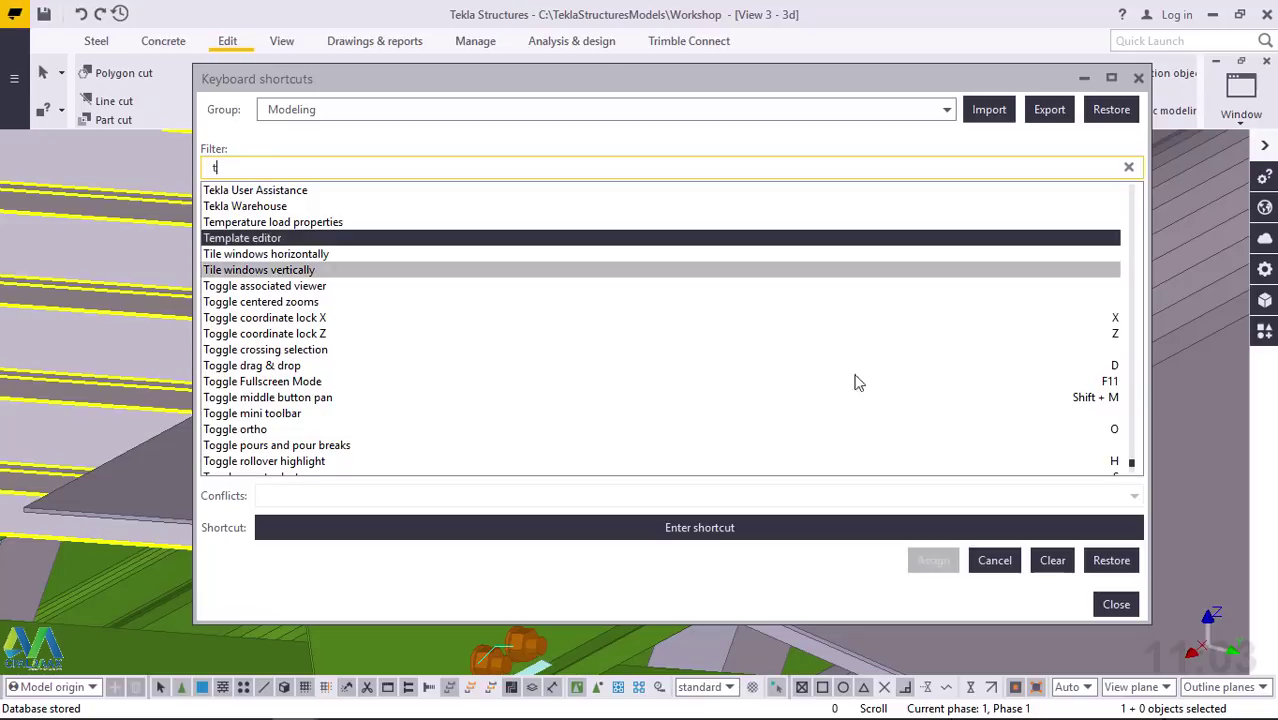
pyautogui.click(731, 537)
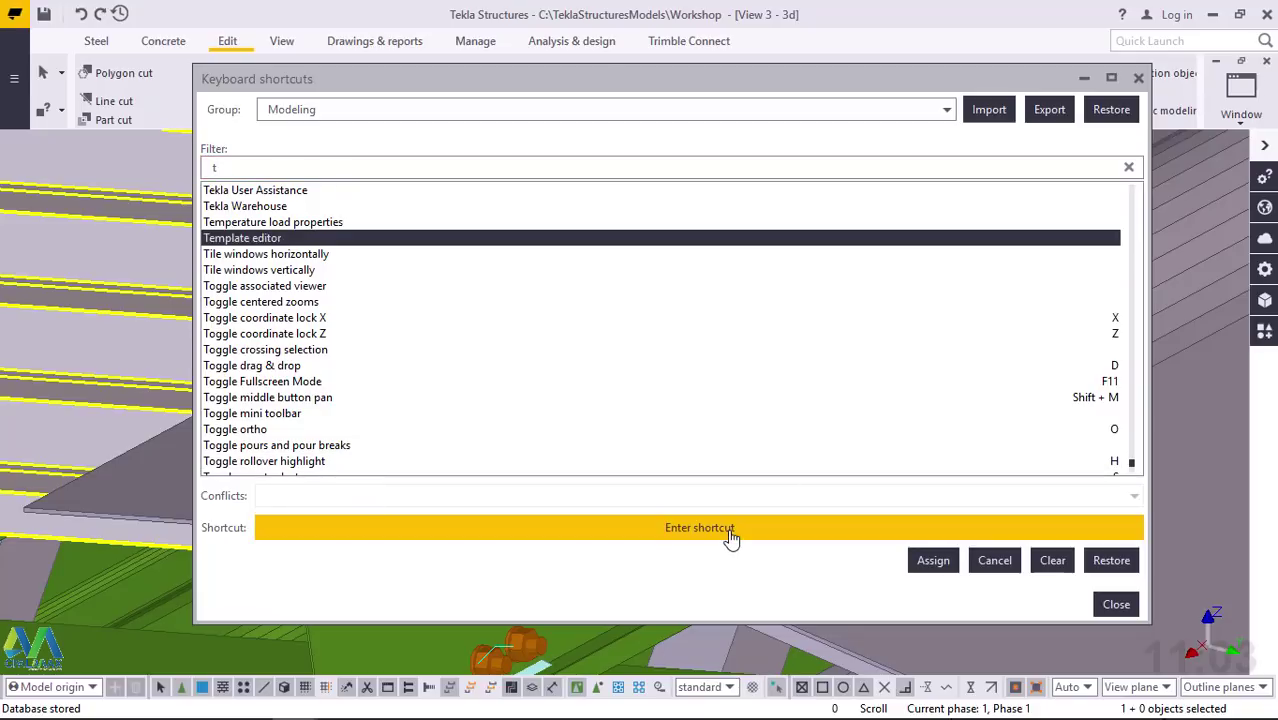
pyautogui.press('t')
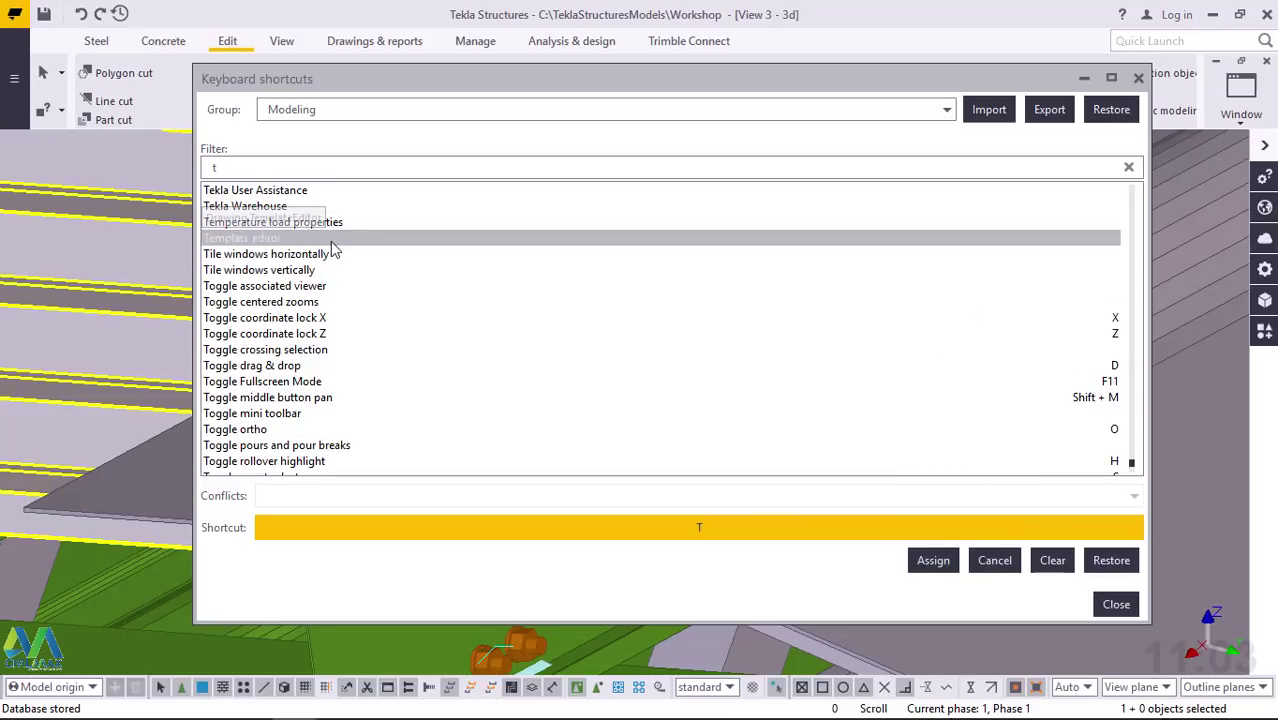
pyautogui.click(934, 563)
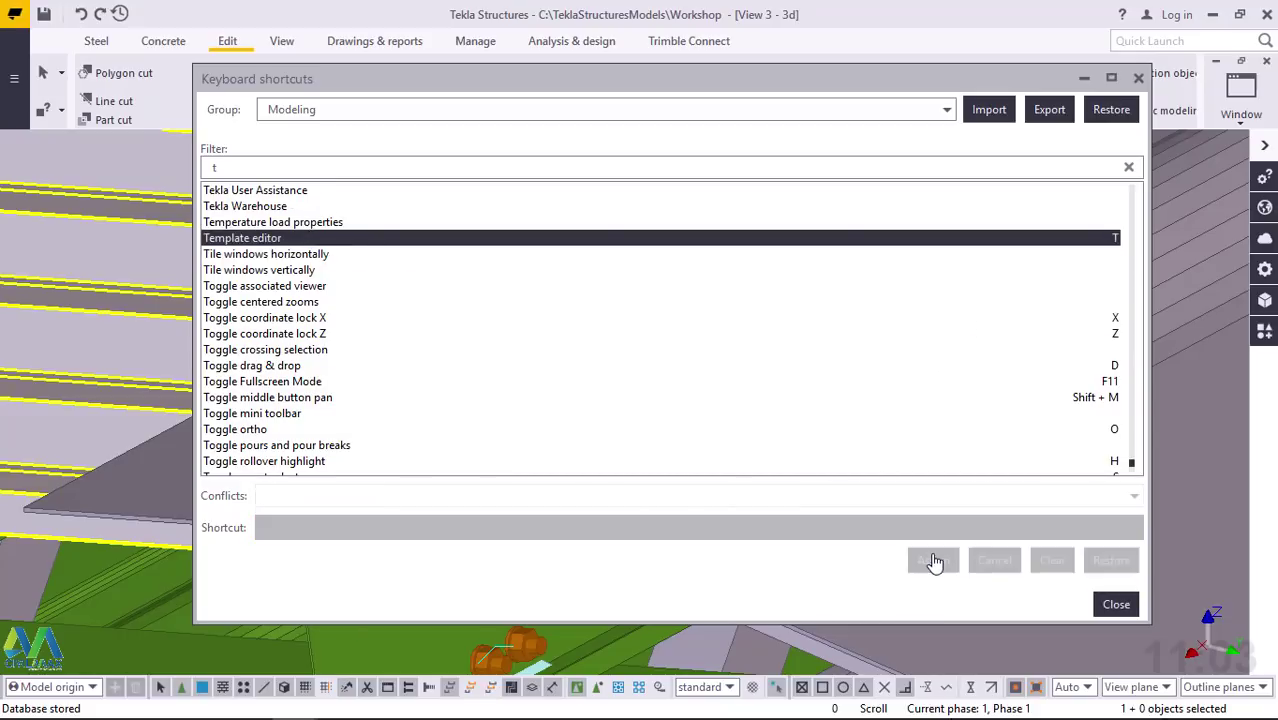
# - Test the T shortcut from the model view, close the Template Editor and return to the keyboard shortcut settings
pyautogui.click(1085, 80)
pyautogui.scroll(5, 575, 371)
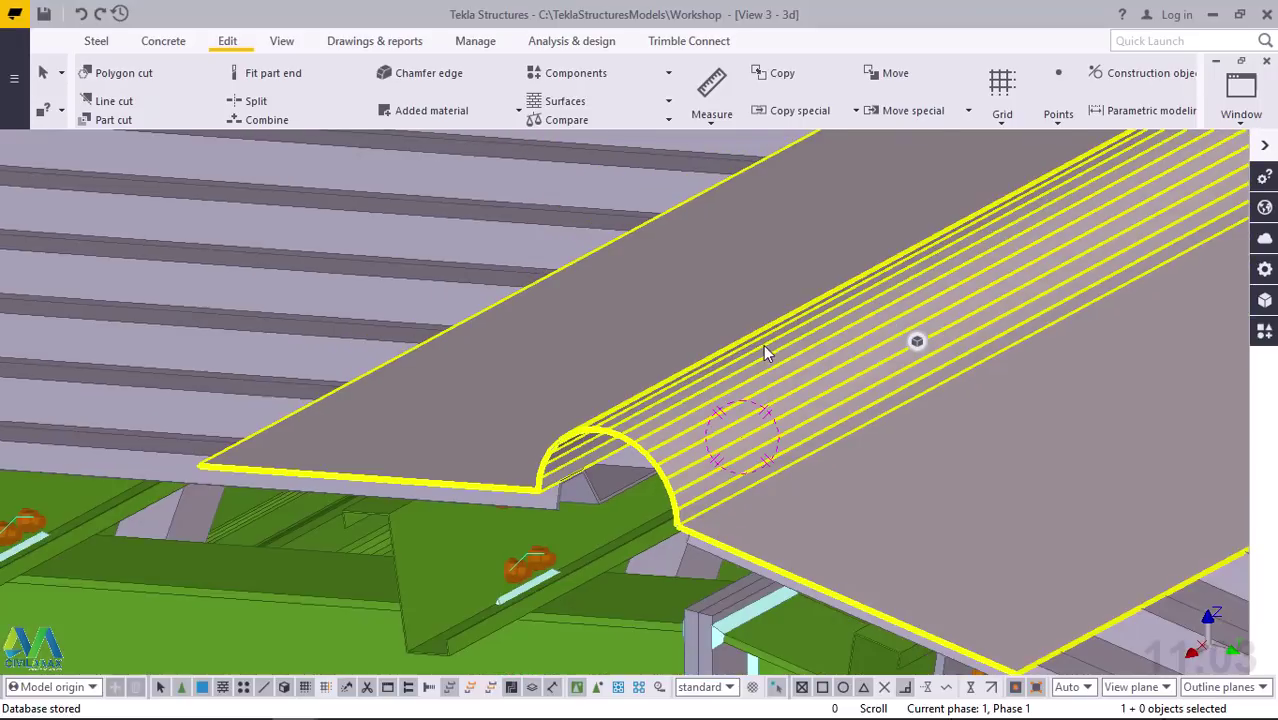
pyautogui.keyDown('ctrl'); pyautogui.moveTo(763, 350); pyautogui.dragTo(715, 466, button='middle'); pyautogui.keyUp('ctrl')
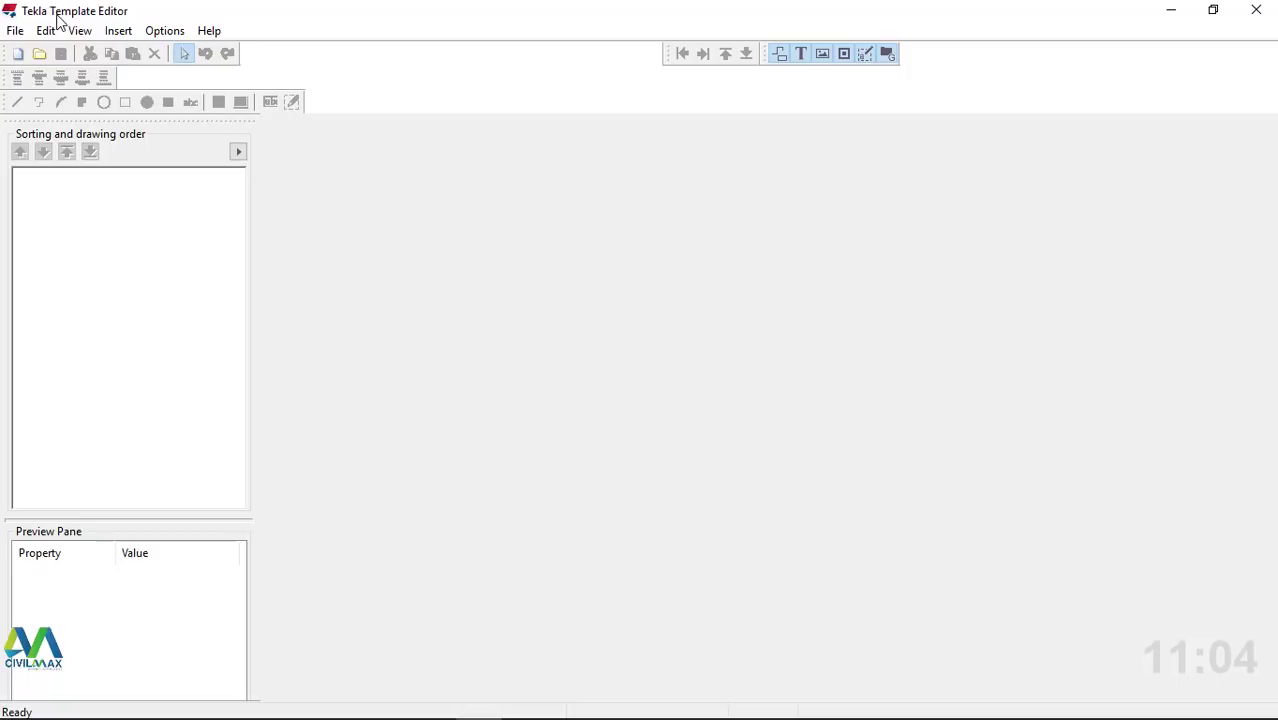
pyautogui.click(1256, 9)
pyautogui.click(415, 604)
pyautogui.moveTo(325, 705)
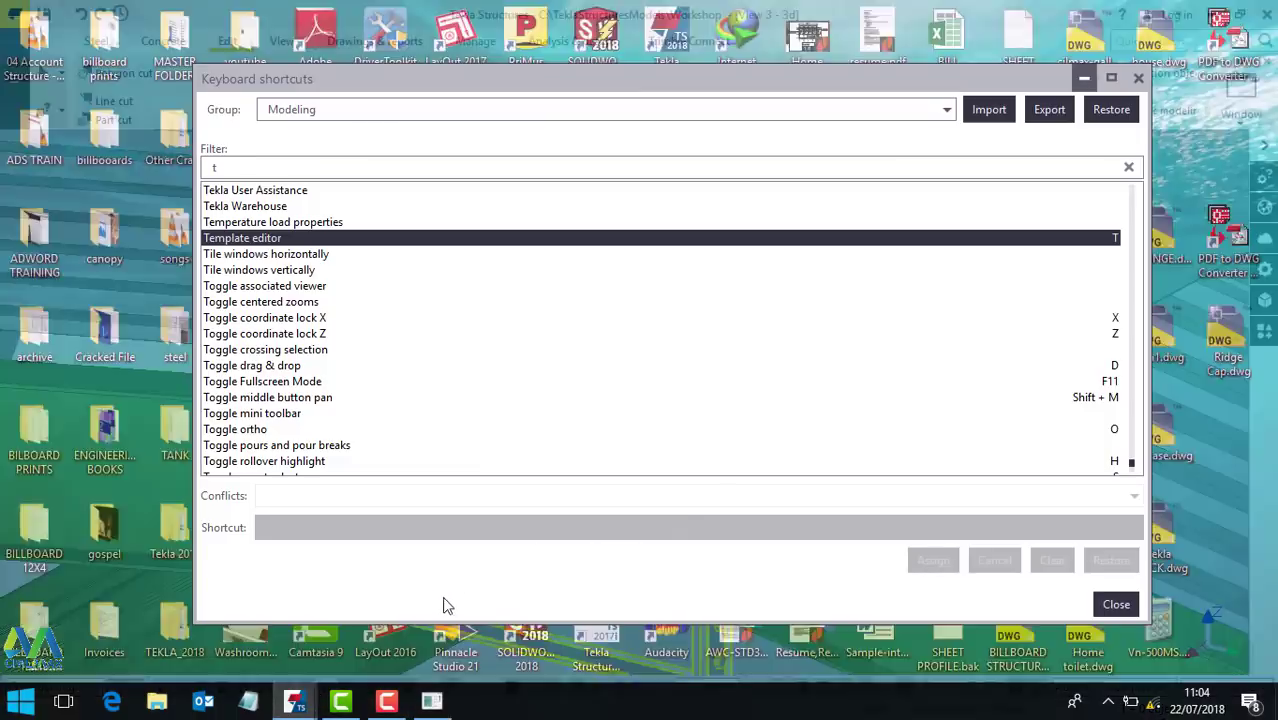
pyautogui.click(442, 600)
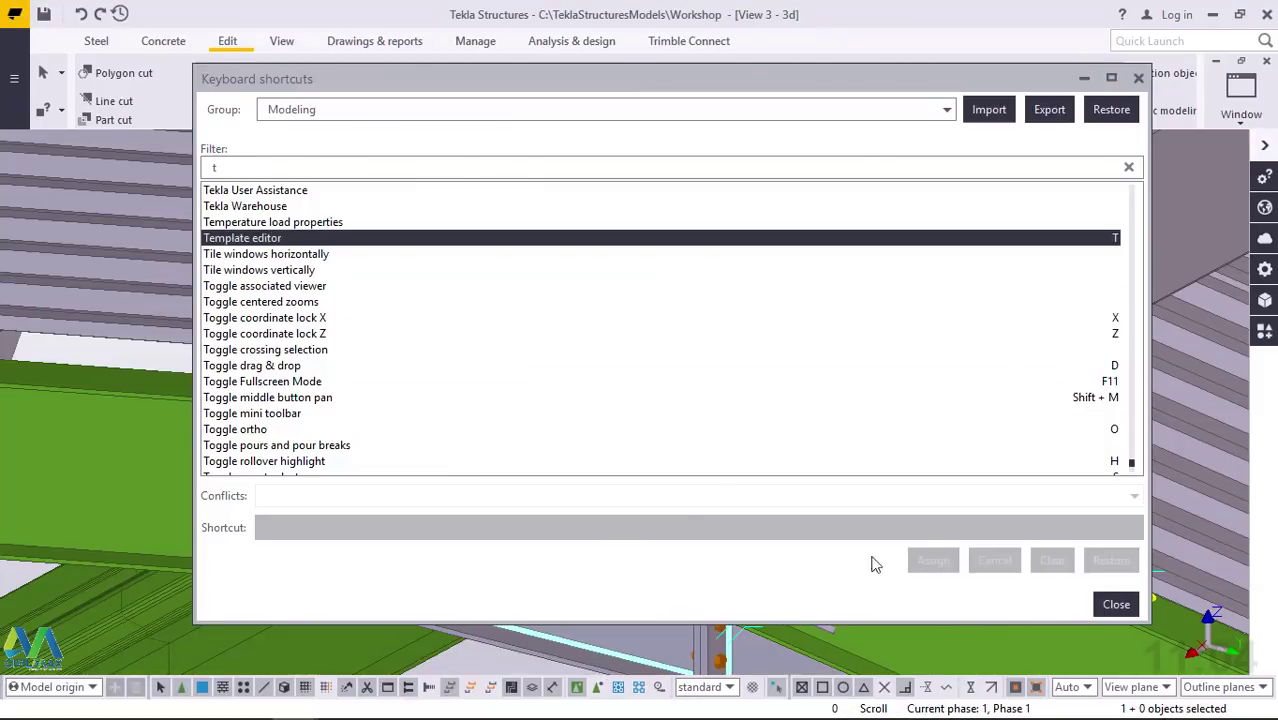
# - Restore the Template editor command's default shortcut setting, removing T
pyautogui.click(322, 256)
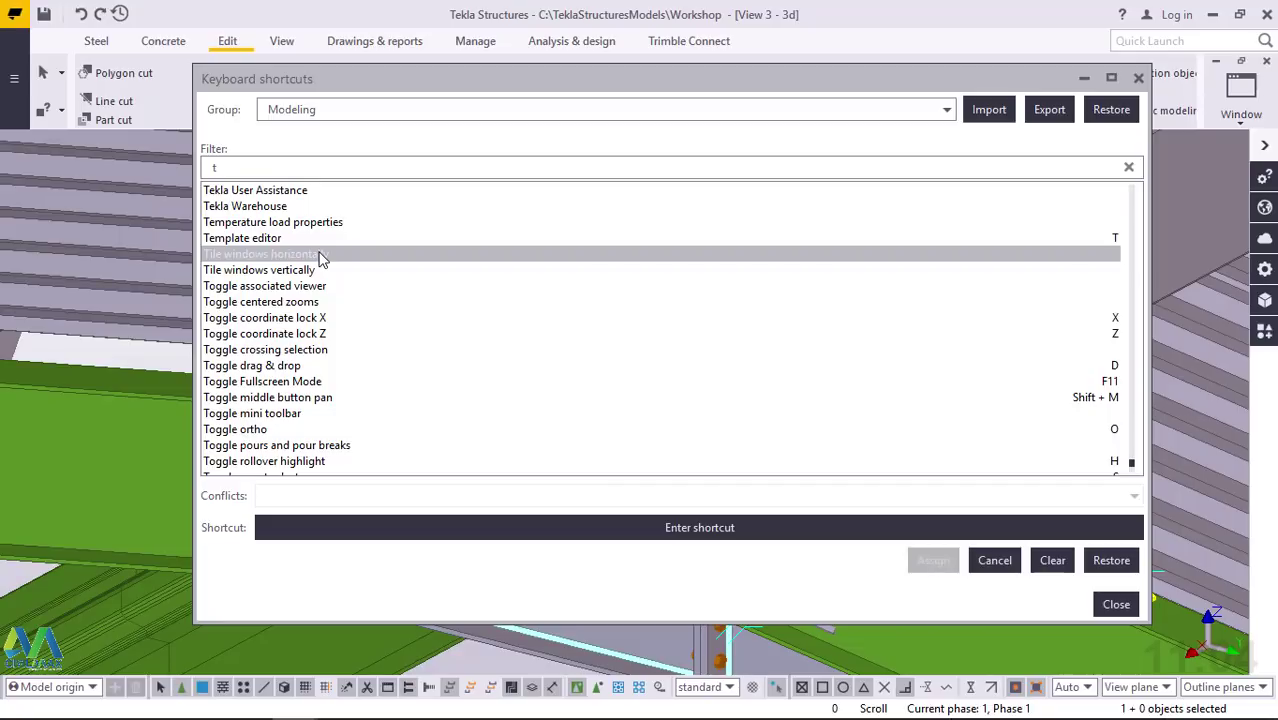
pyautogui.click(285, 243)
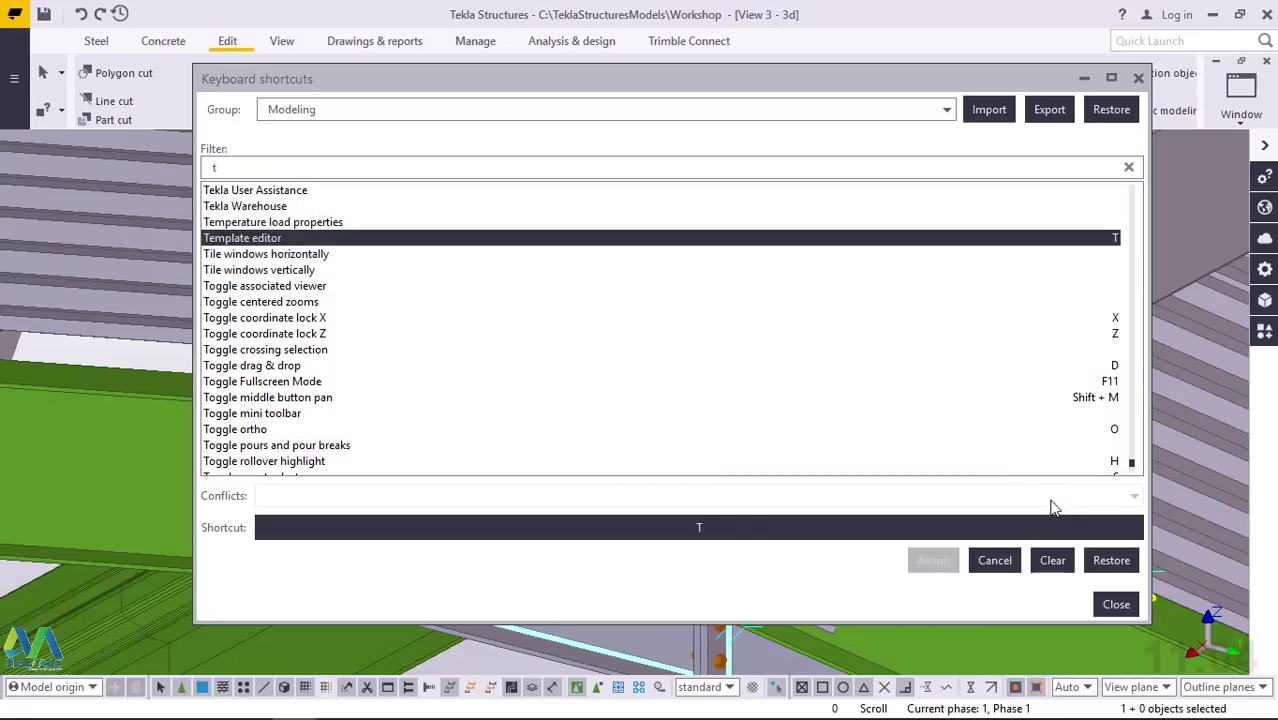
pyautogui.click(1111, 562)
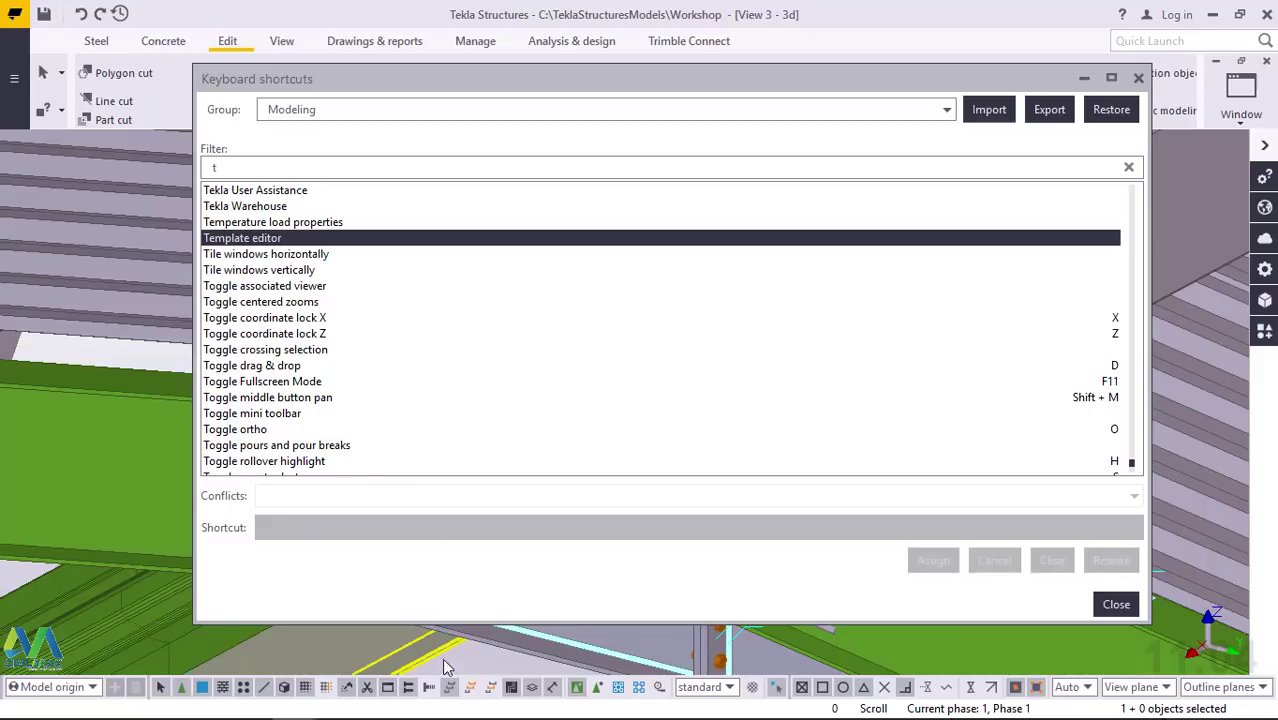
# - Assign the keyboard shortcut E to the View properties command
pyautogui.doubleClick(474, 659)
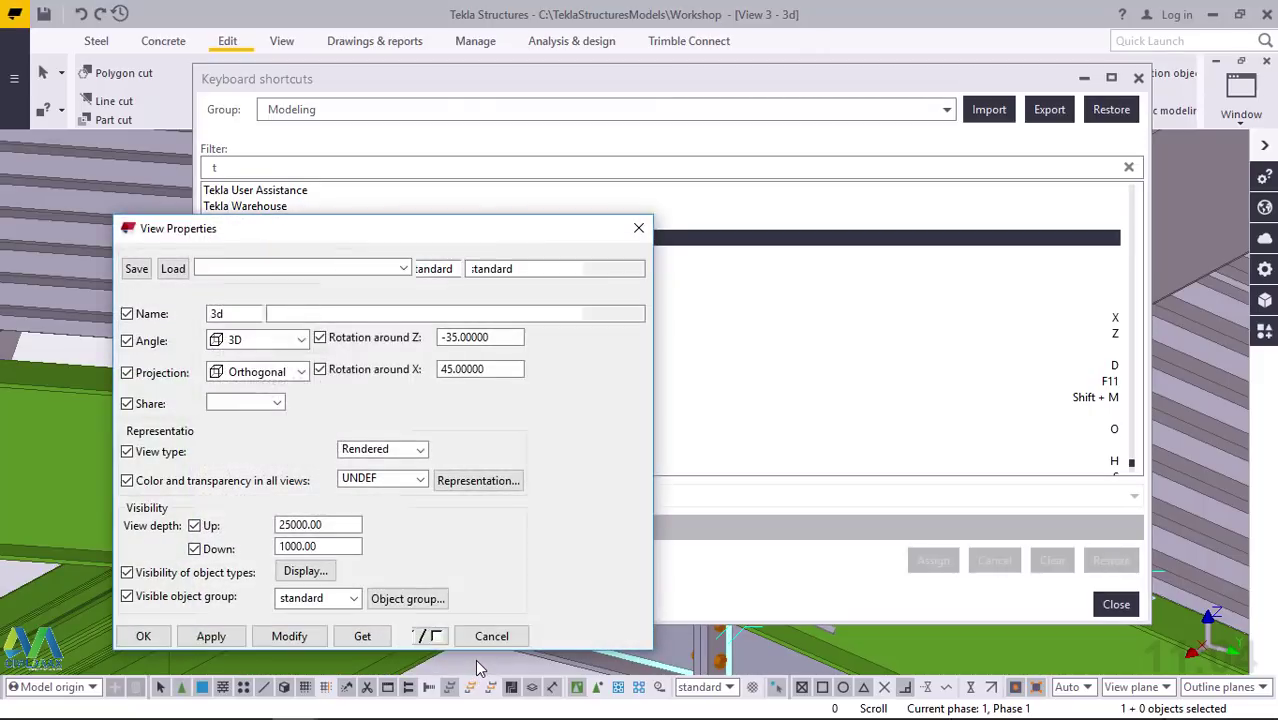
pyautogui.click(638, 228)
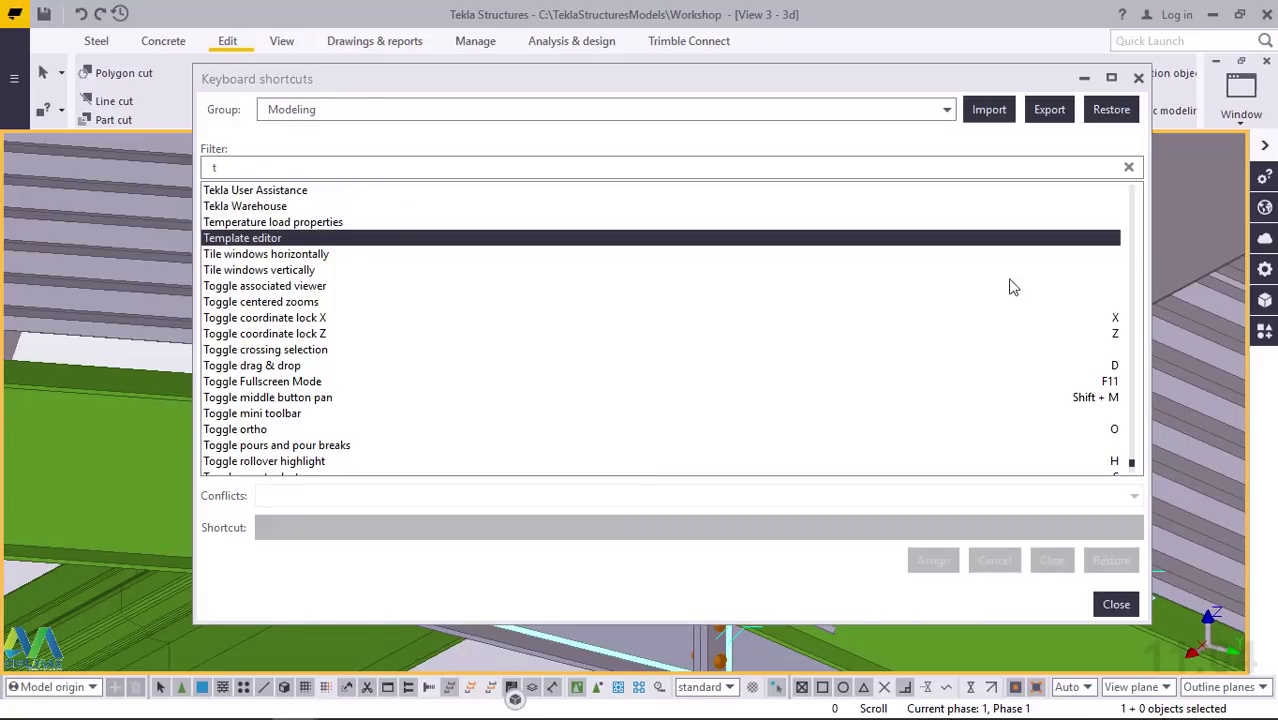
pyautogui.scroll(-6, 662, 425)
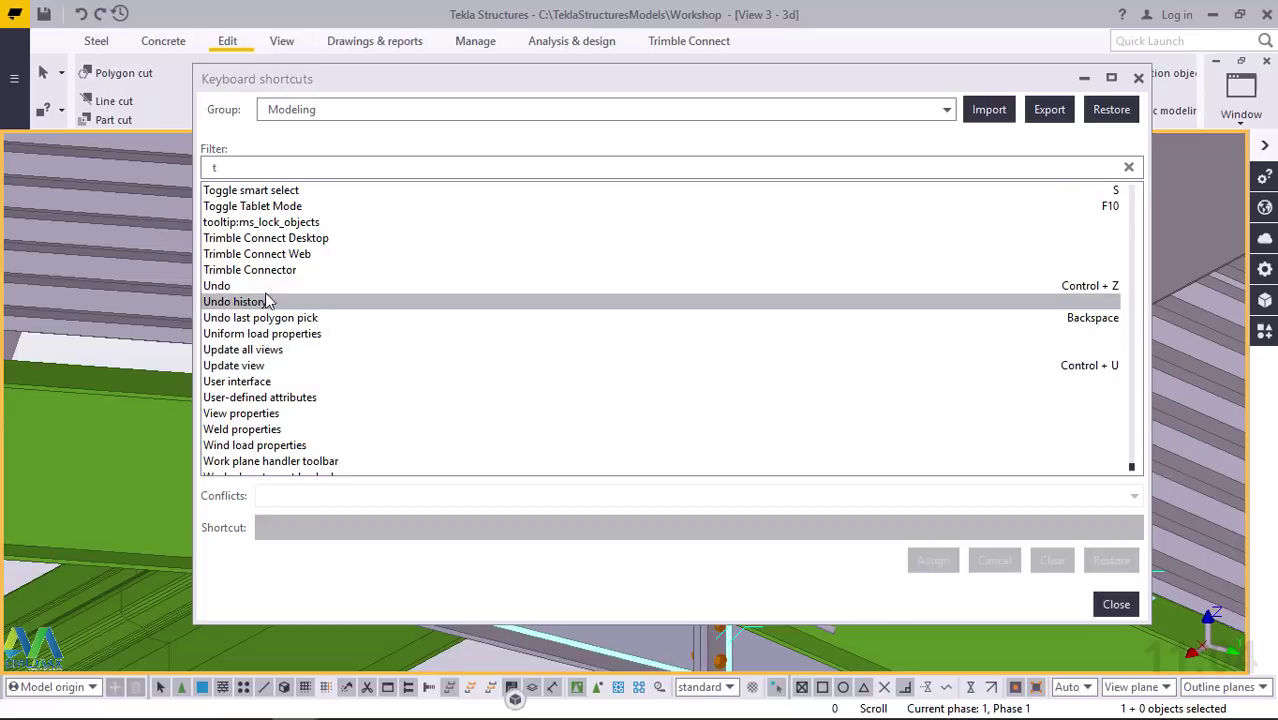
pyautogui.click(250, 415)
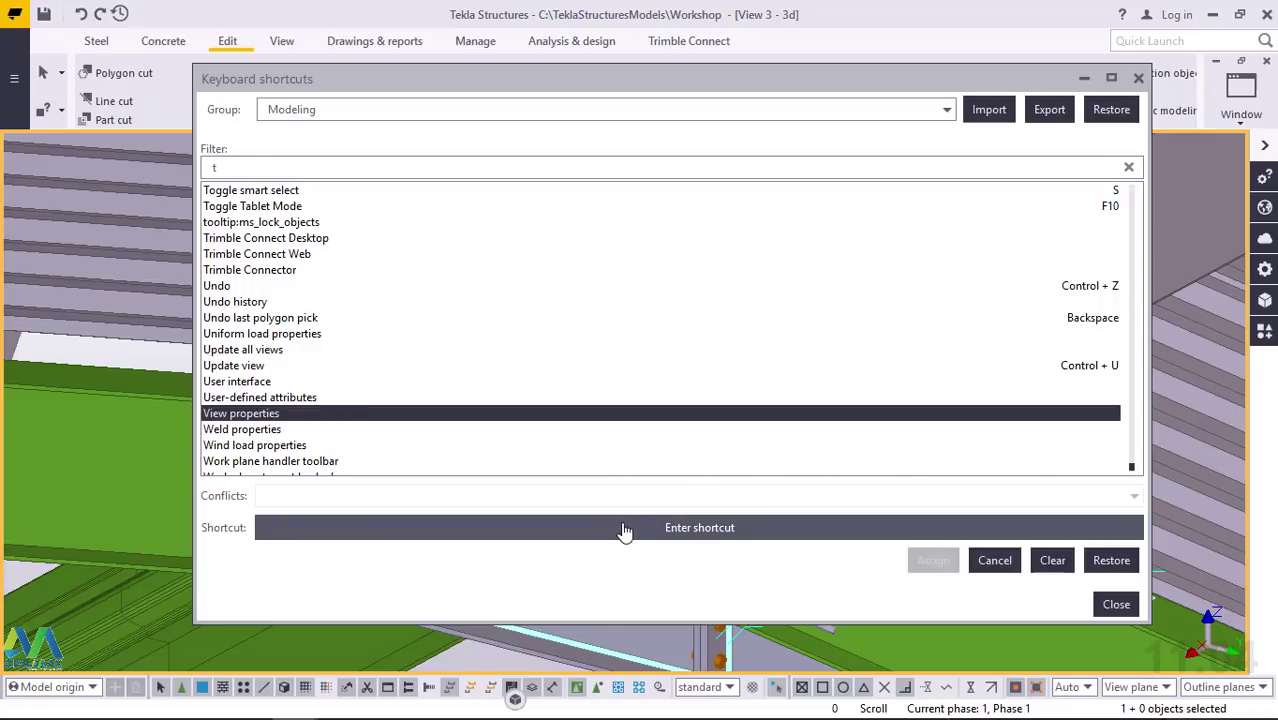
pyautogui.click(704, 537)
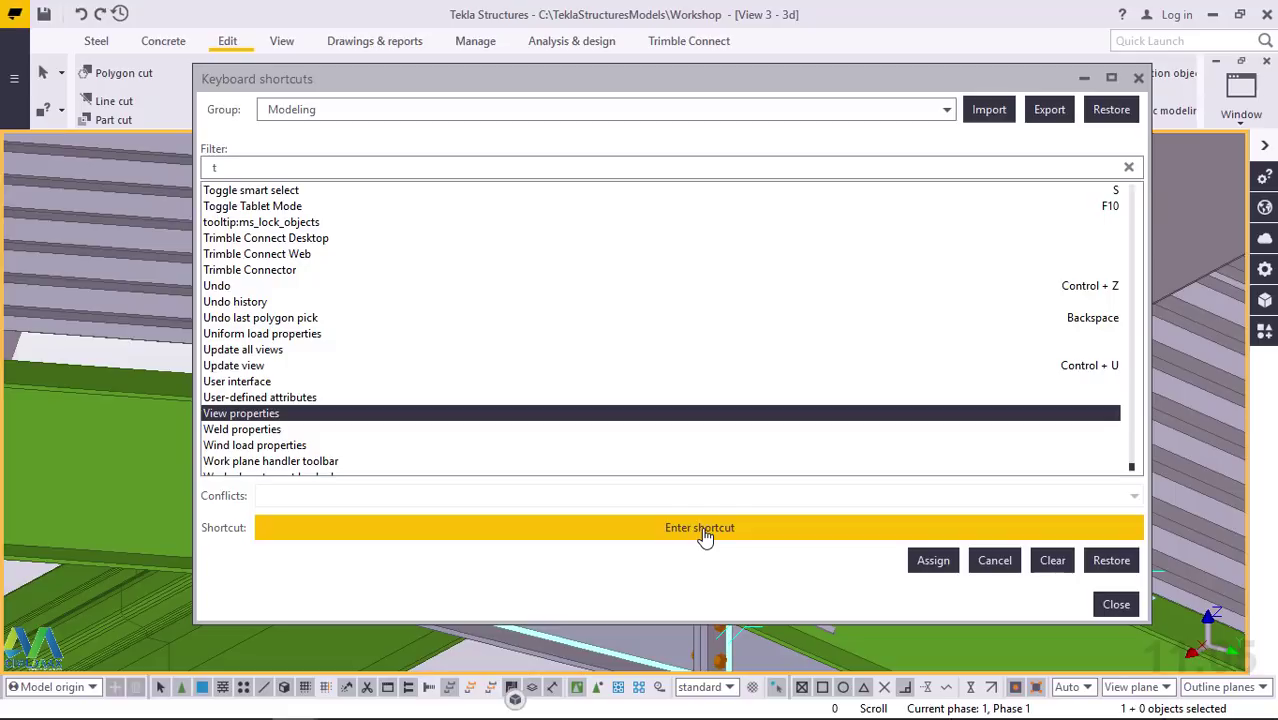
pyautogui.press('e')
pyautogui.click(929, 563)
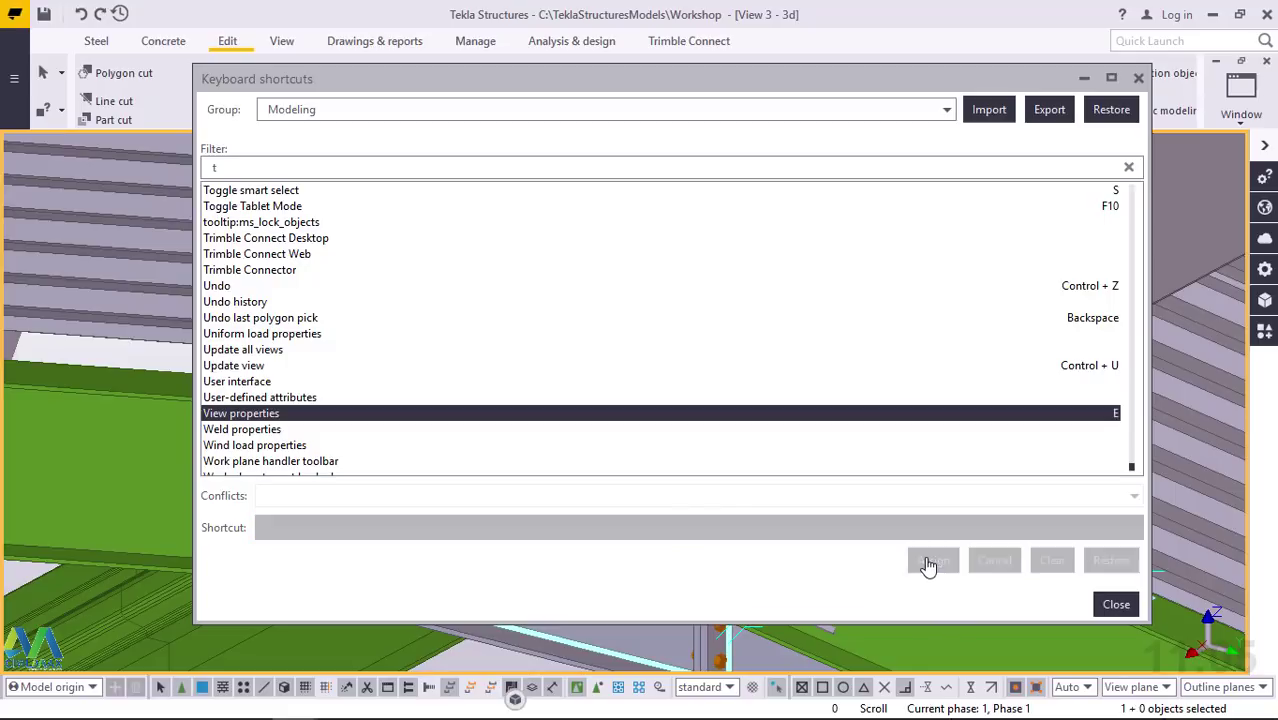
# - Return to the model and switch the 3D view's projection to Perspective in its view properties
pyautogui.click(1084, 75)
pyautogui.scroll(-4, 884, 271)
pyautogui.keyDown('ctrl'); pyautogui.moveTo(884, 271); pyautogui.dragTo(818, 360, button='middle'); pyautogui.keyUp('ctrl')
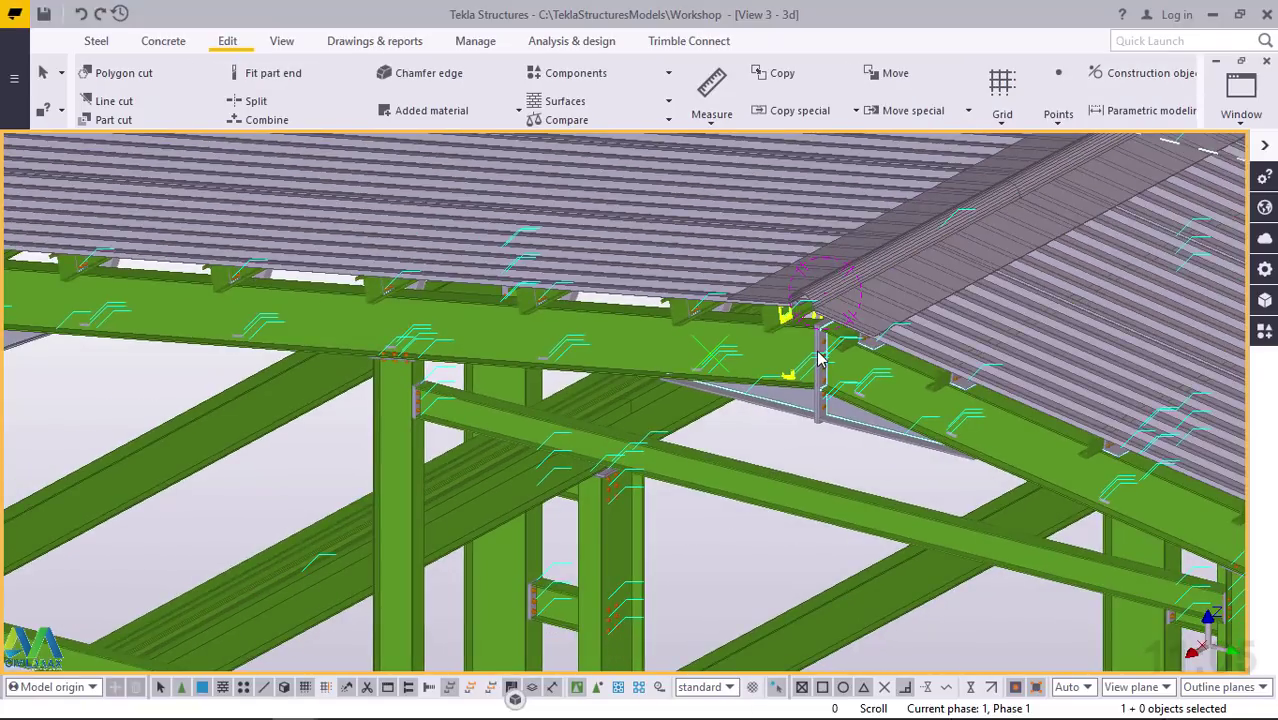
pyautogui.doubleClick(732, 563)
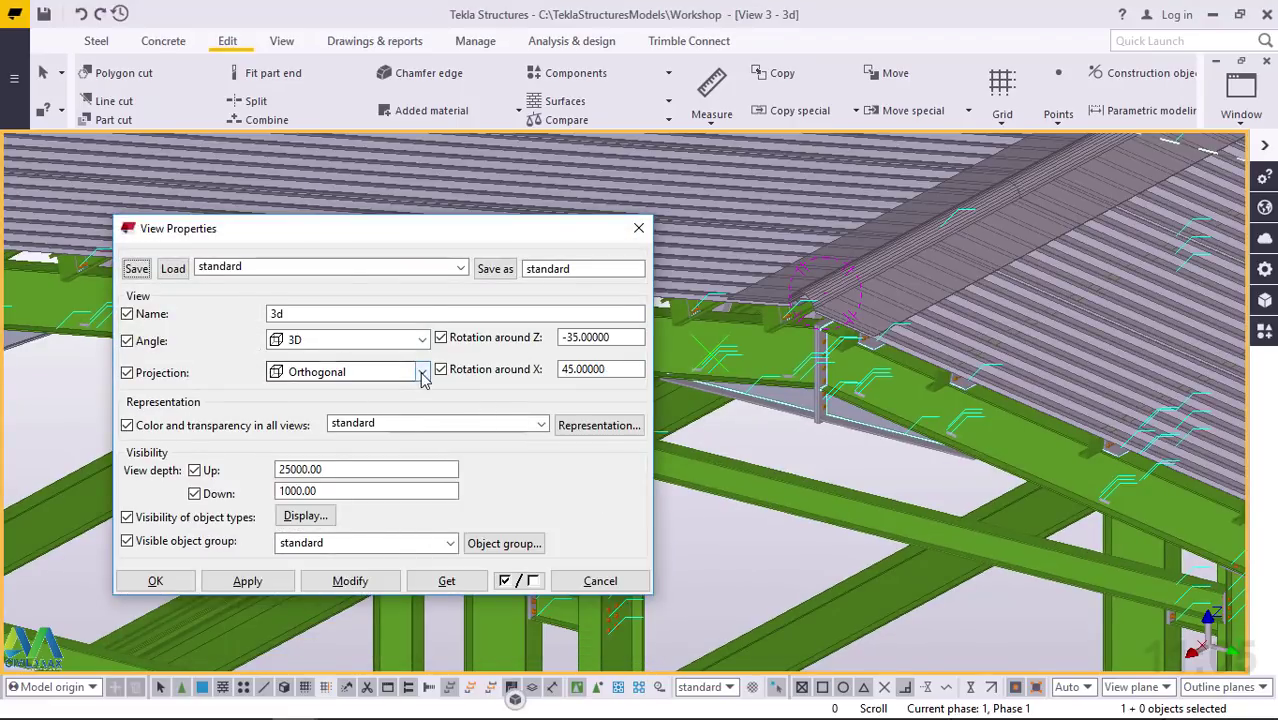
pyautogui.click(422, 373)
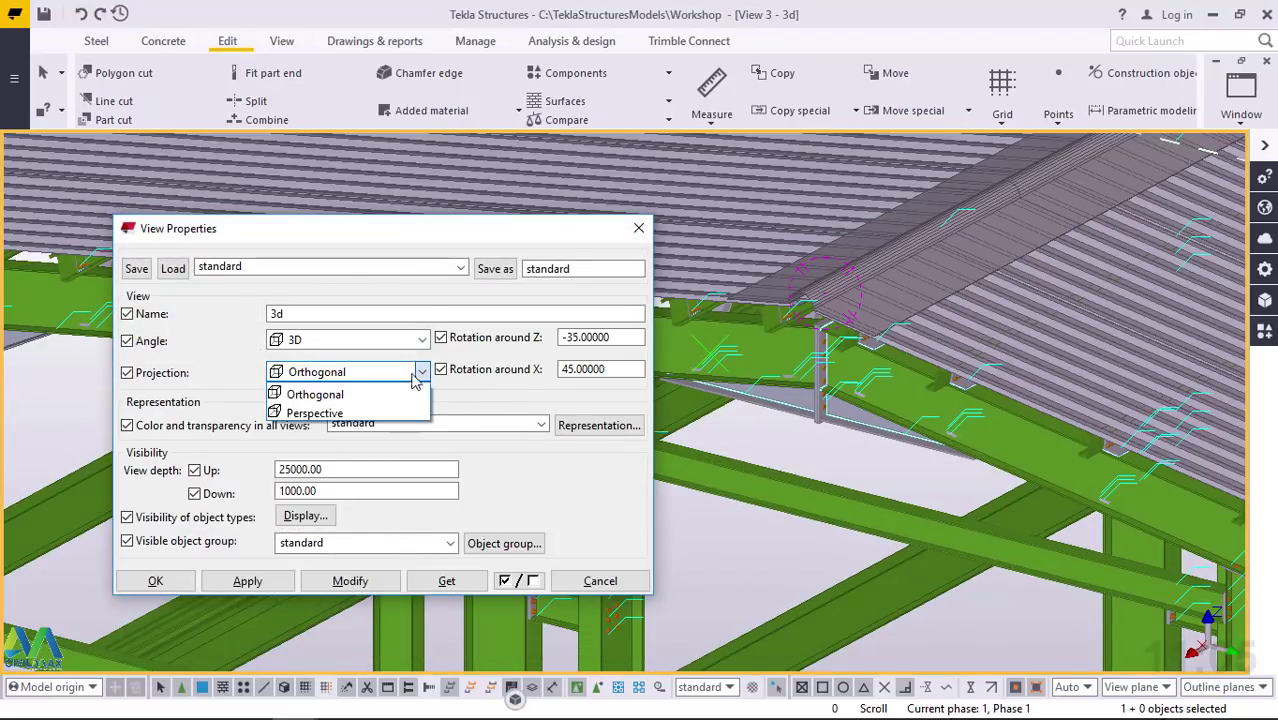
pyautogui.click(338, 416)
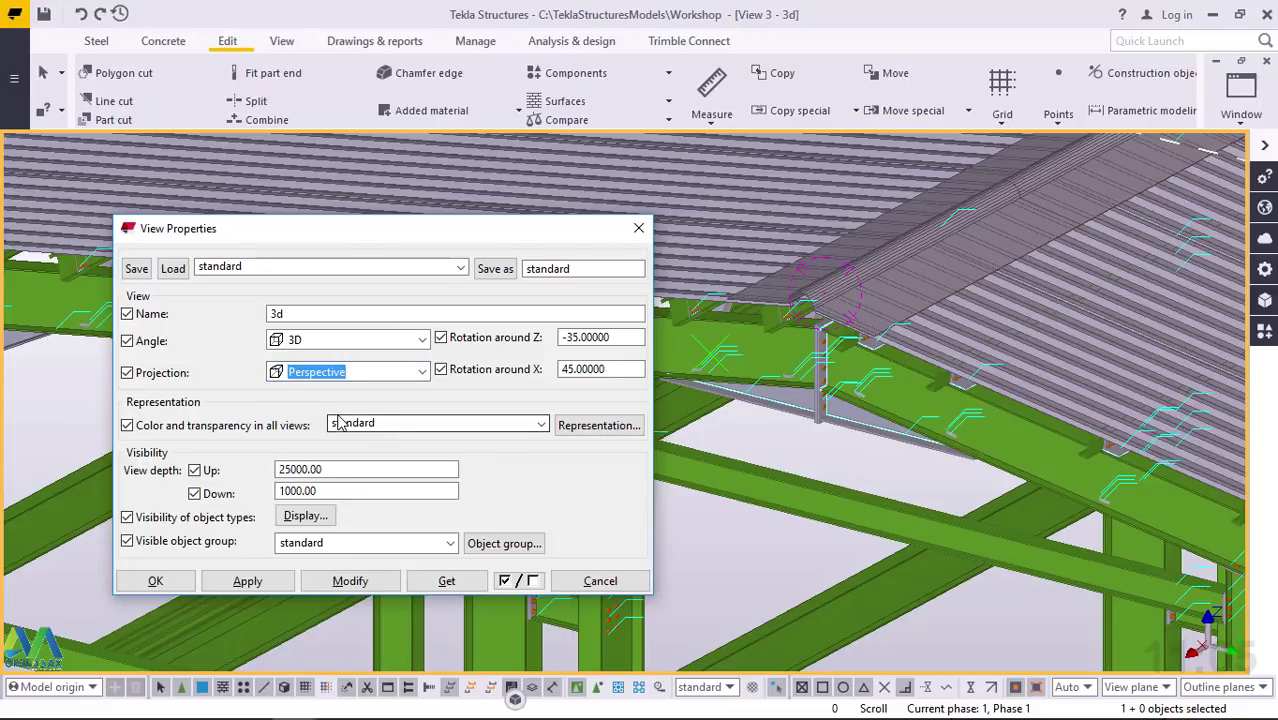
pyautogui.click(356, 584)
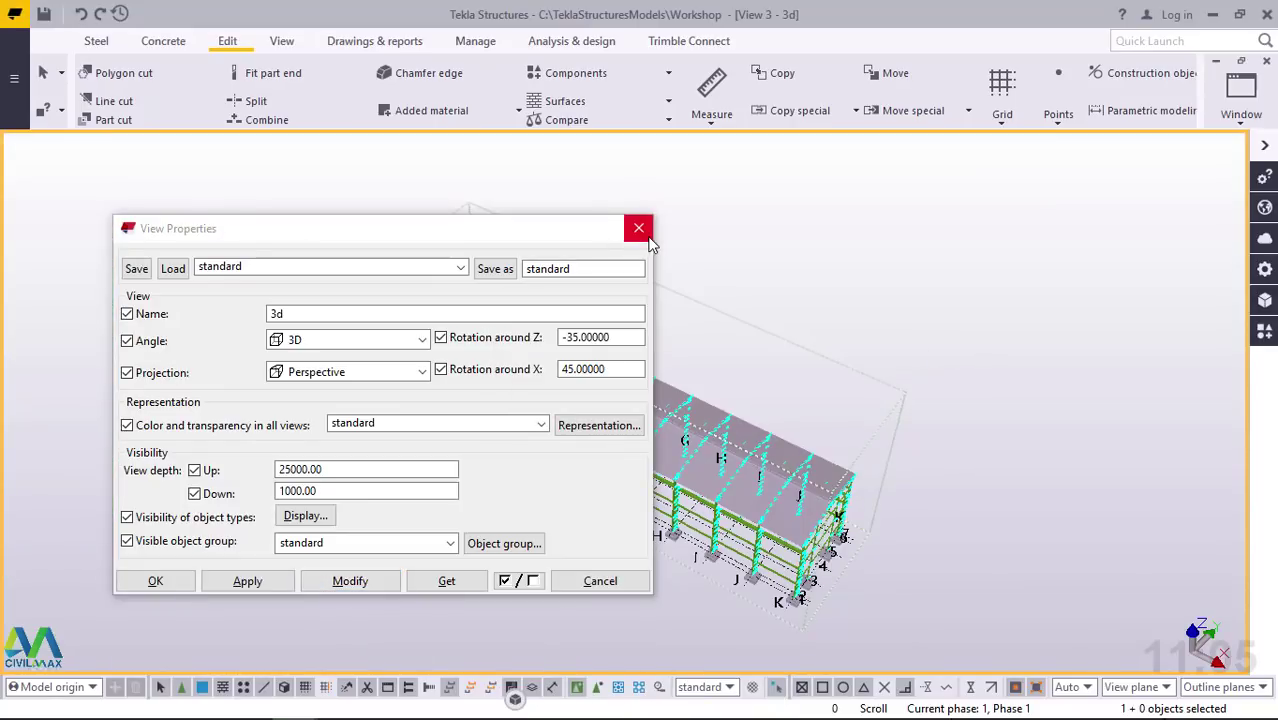
pyautogui.click(149, 580)
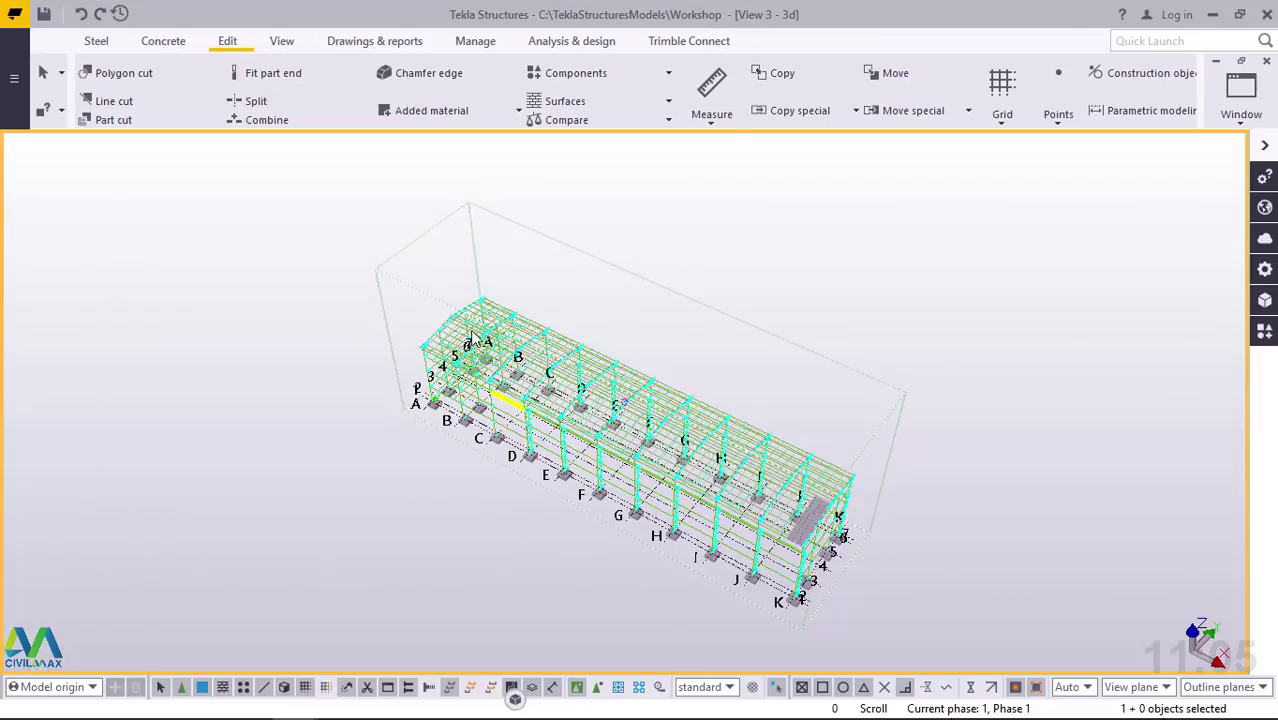
# - Set the 3D view's projection back to Orthogonal in its view properties
pyautogui.scroll(5, 577, 446)
pyautogui.keyDown('ctrl'); pyautogui.moveTo(577, 446); pyautogui.dragTo(118, 452, button='middle'); pyautogui.keyUp('ctrl')
pyautogui.doubleClick(118, 452)
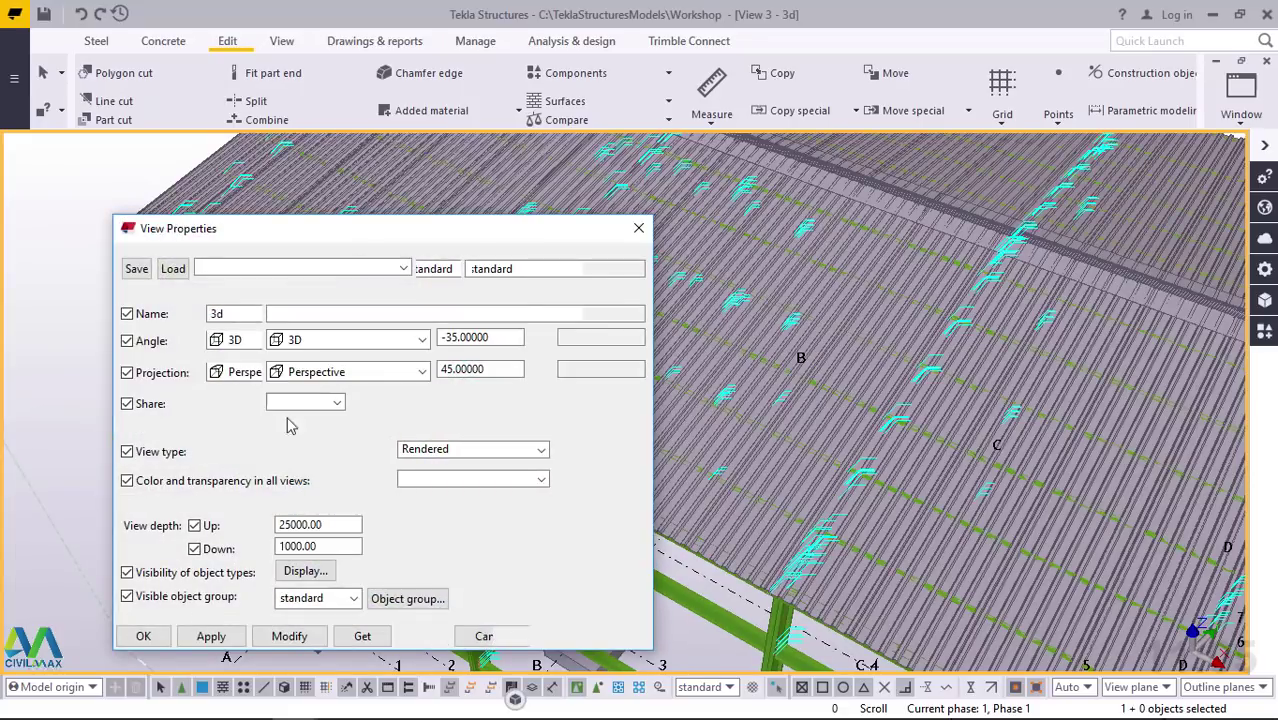
pyautogui.click(638, 232)
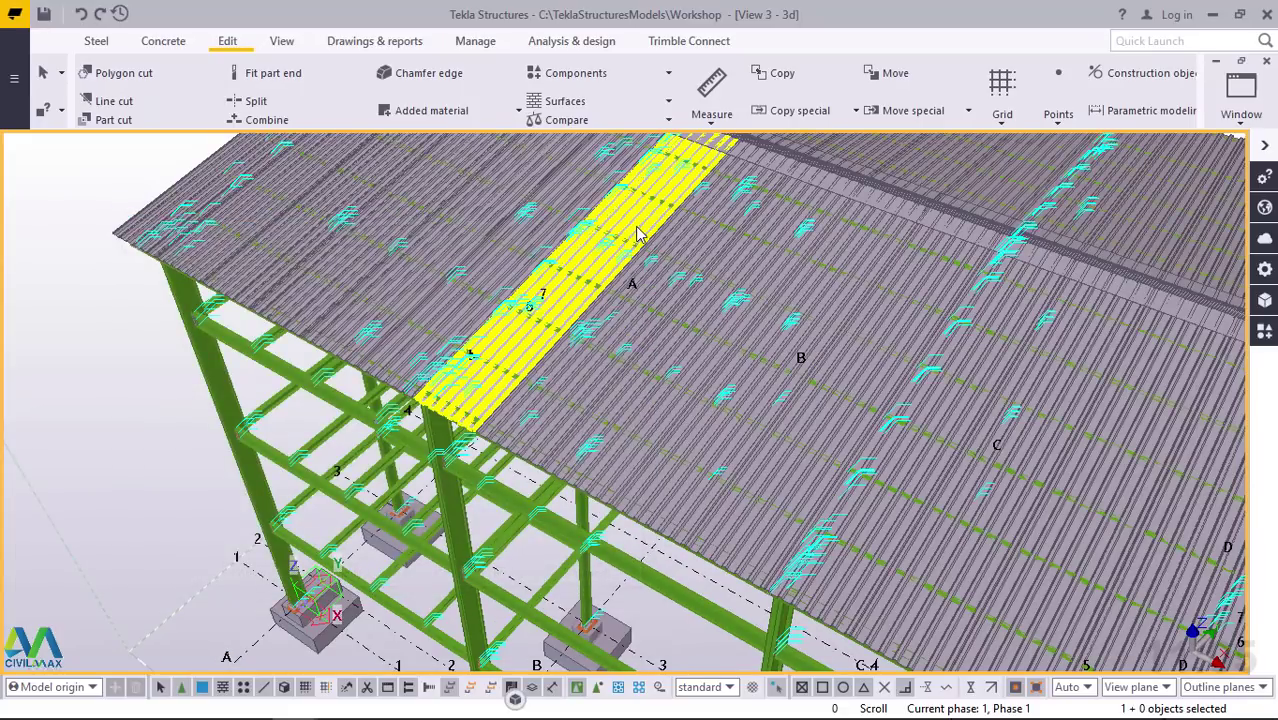
pyautogui.doubleClick(628, 355)
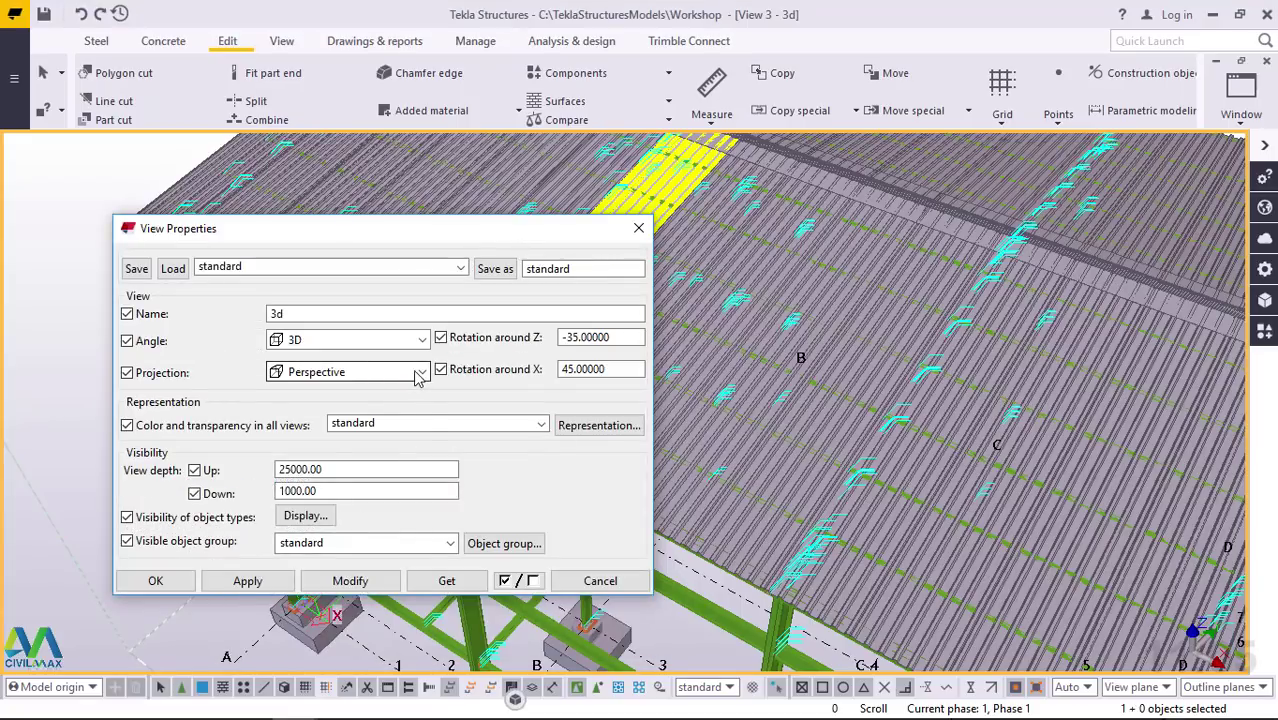
pyautogui.click(421, 372)
pyautogui.click(315, 393)
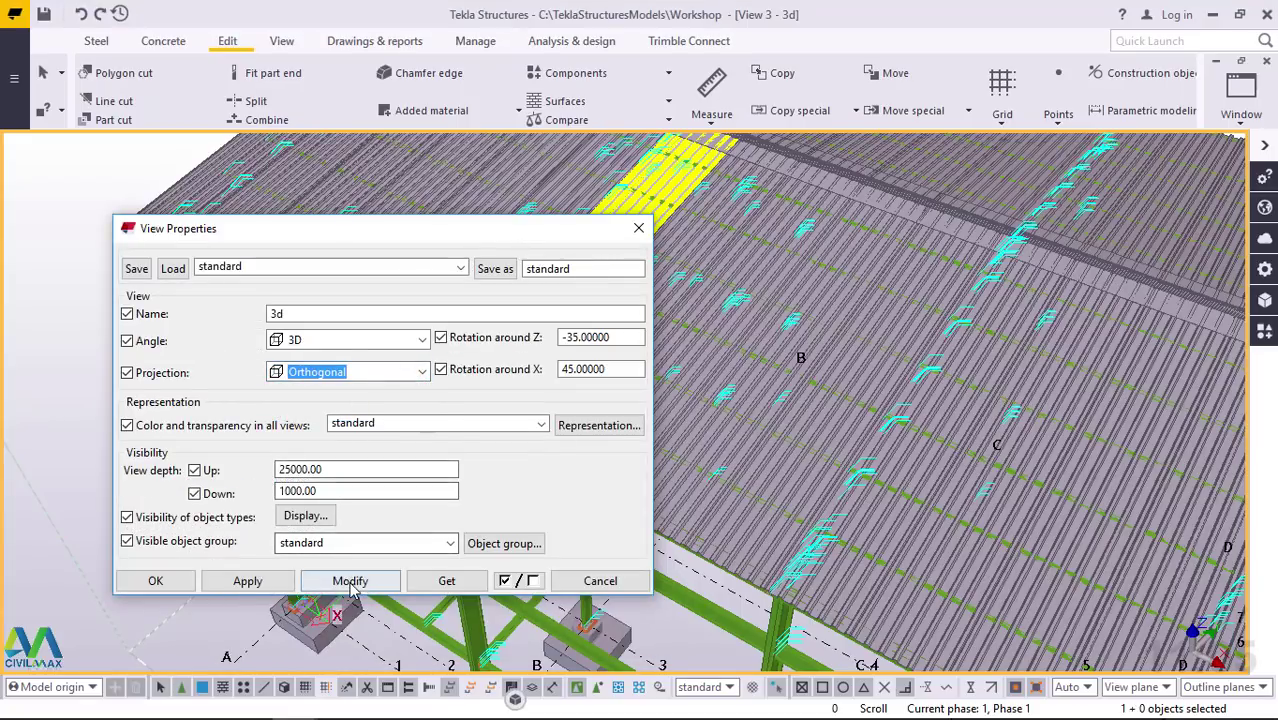
pyautogui.click(350, 582)
pyautogui.click(155, 581)
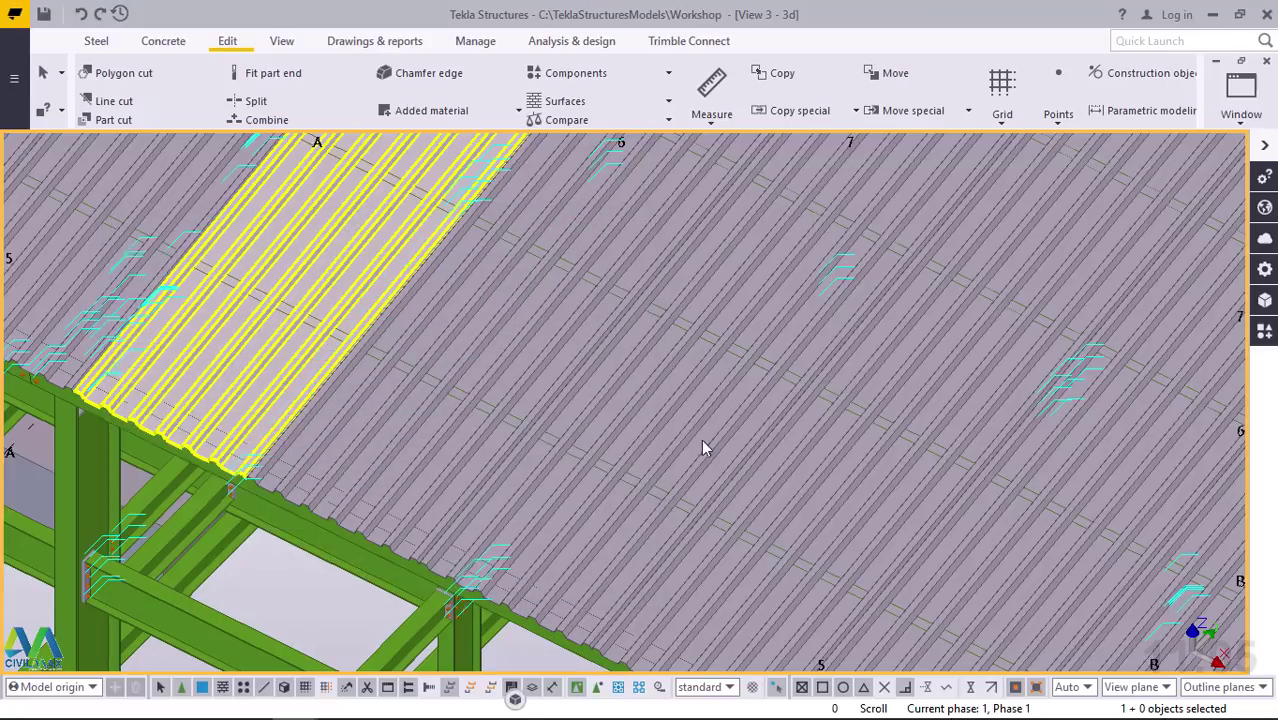
# - Inspect the ridge cap and roof sheeting at the building's gable end in the orthogonal 3D view
pyautogui.scroll(-5, 742, 466)
pyautogui.scroll(3, 745, 483)
pyautogui.scroll(-4, 745, 483)
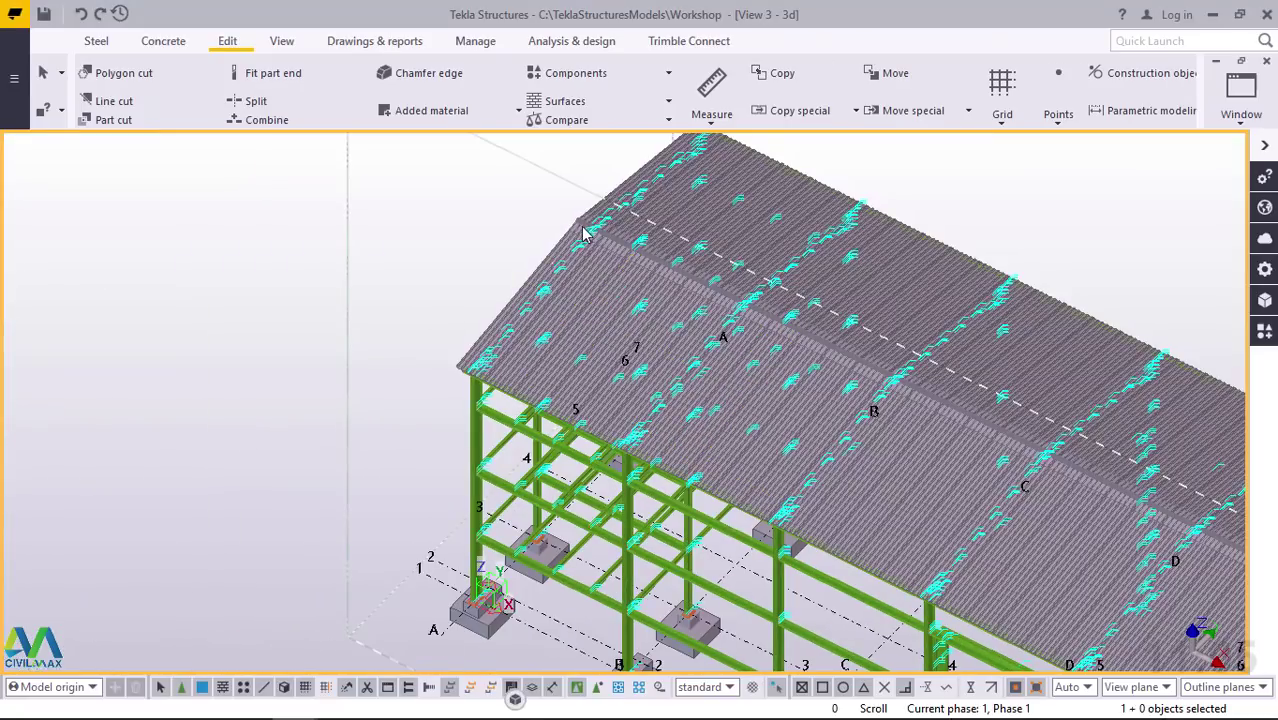
pyautogui.keyDown('ctrl'); pyautogui.moveTo(597, 231); pyautogui.dragTo(679, 222, button='middle'); pyautogui.keyUp('ctrl')
pyautogui.scroll(6, 524, 237)
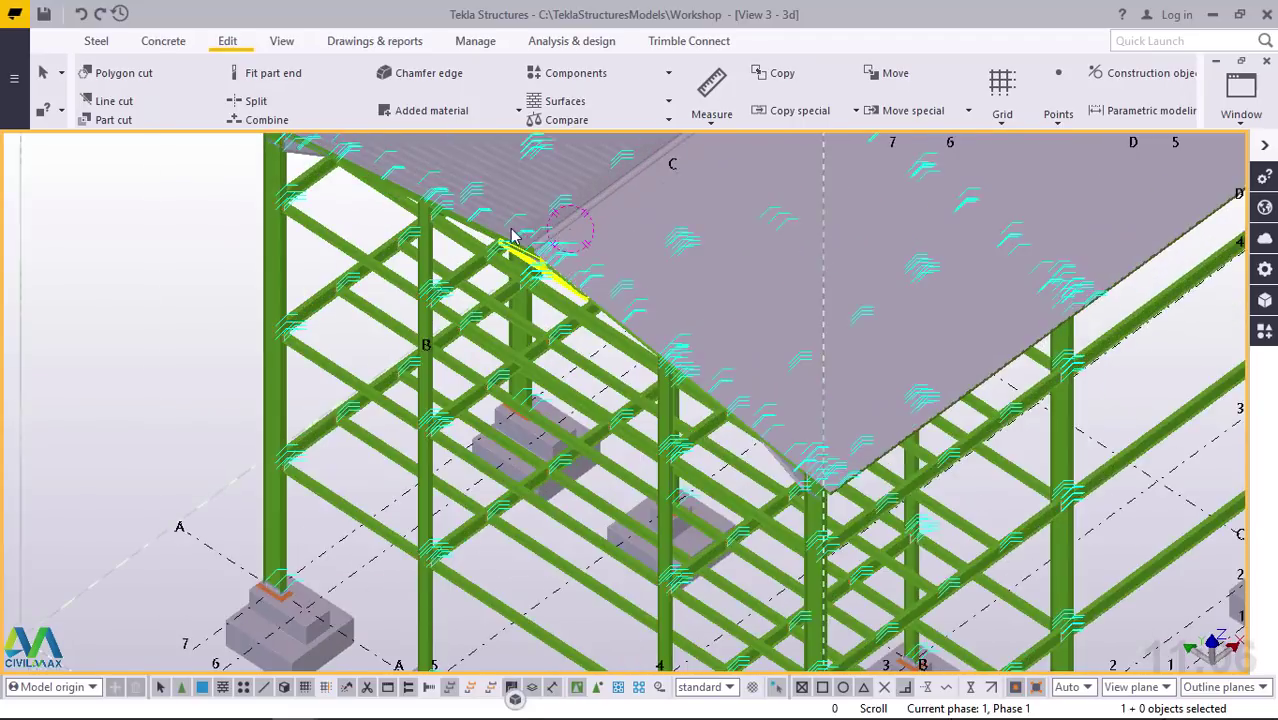
pyautogui.scroll(6, 524, 237)
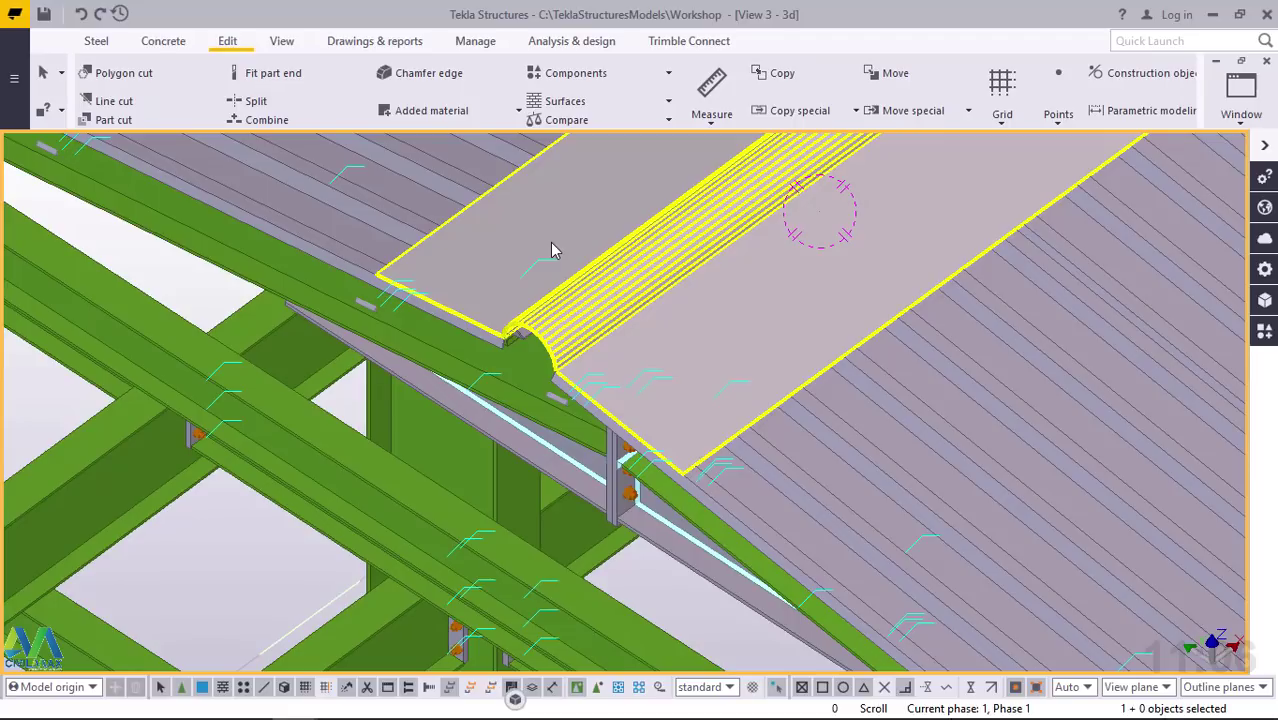
pyautogui.click(775, 604)
# - Assign the keyboard shortcut D to the Insert PDF document command, accepting removal of the conflicting Toggle drag & drop shortcut
pyautogui.moveTo(297, 703)
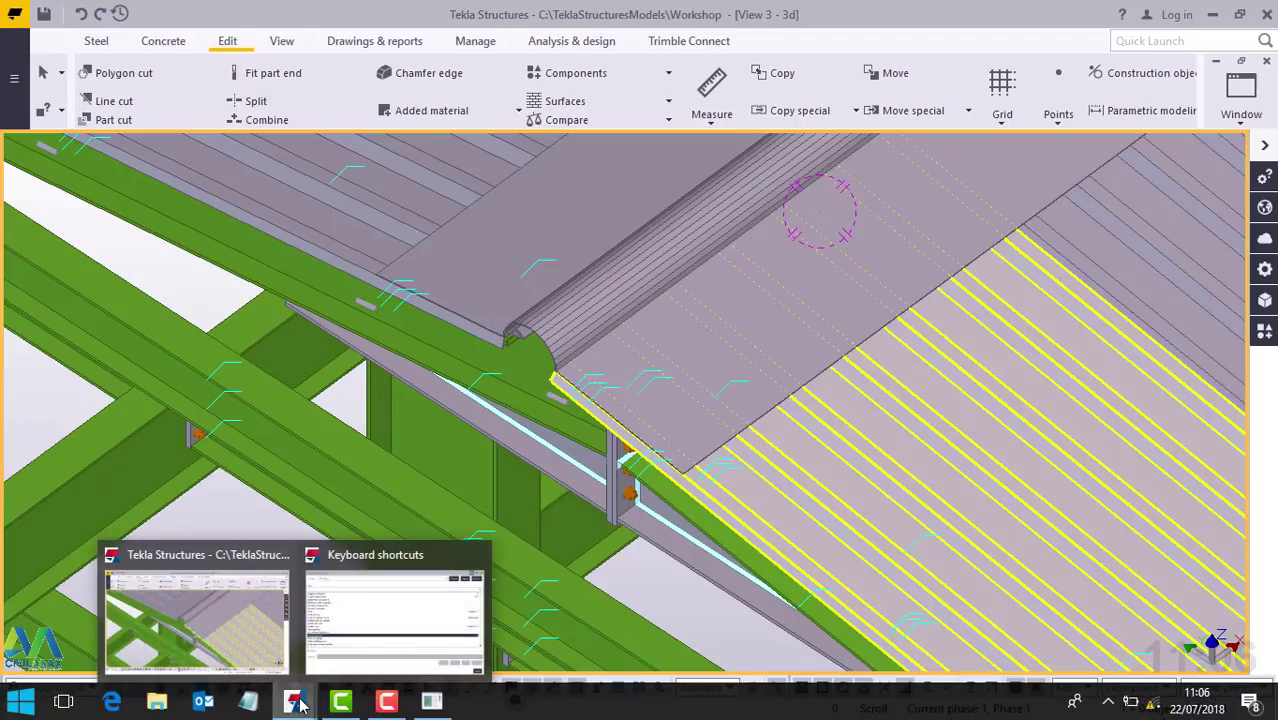
pyautogui.click(394, 630)
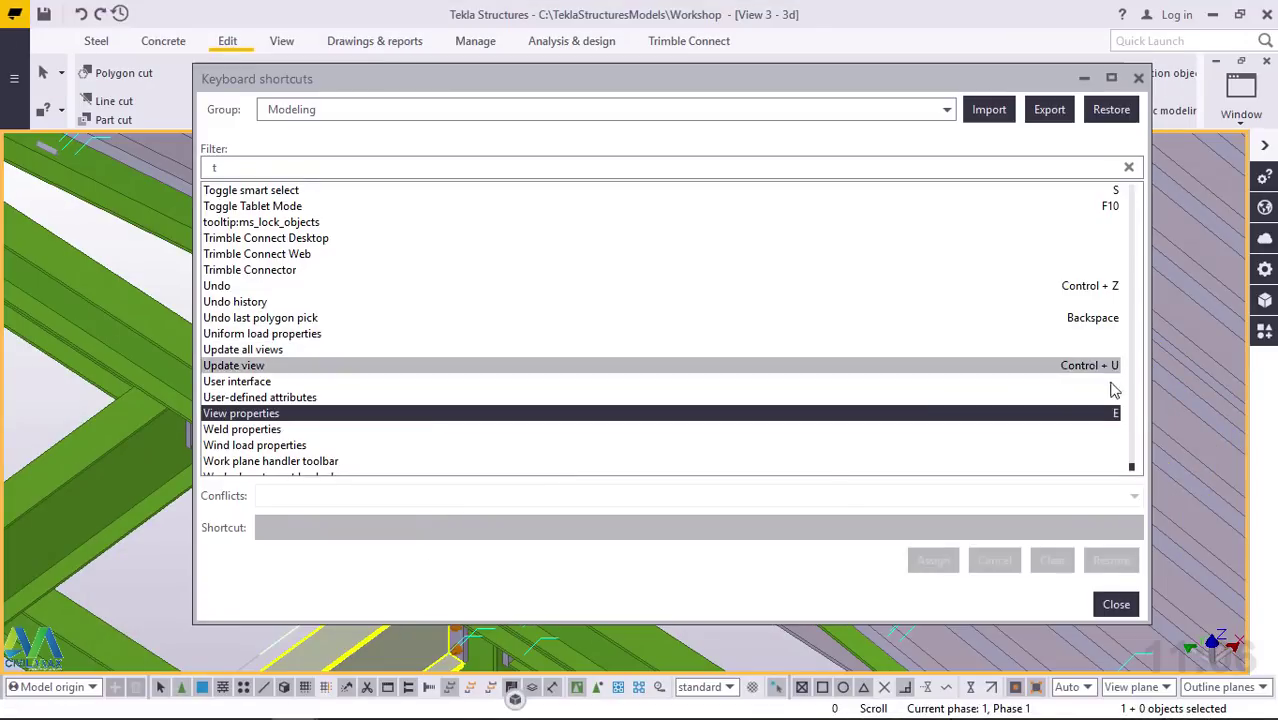
pyautogui.write('t')
pyautogui.moveTo(1133, 474); pyautogui.dragTo(1092, 420)
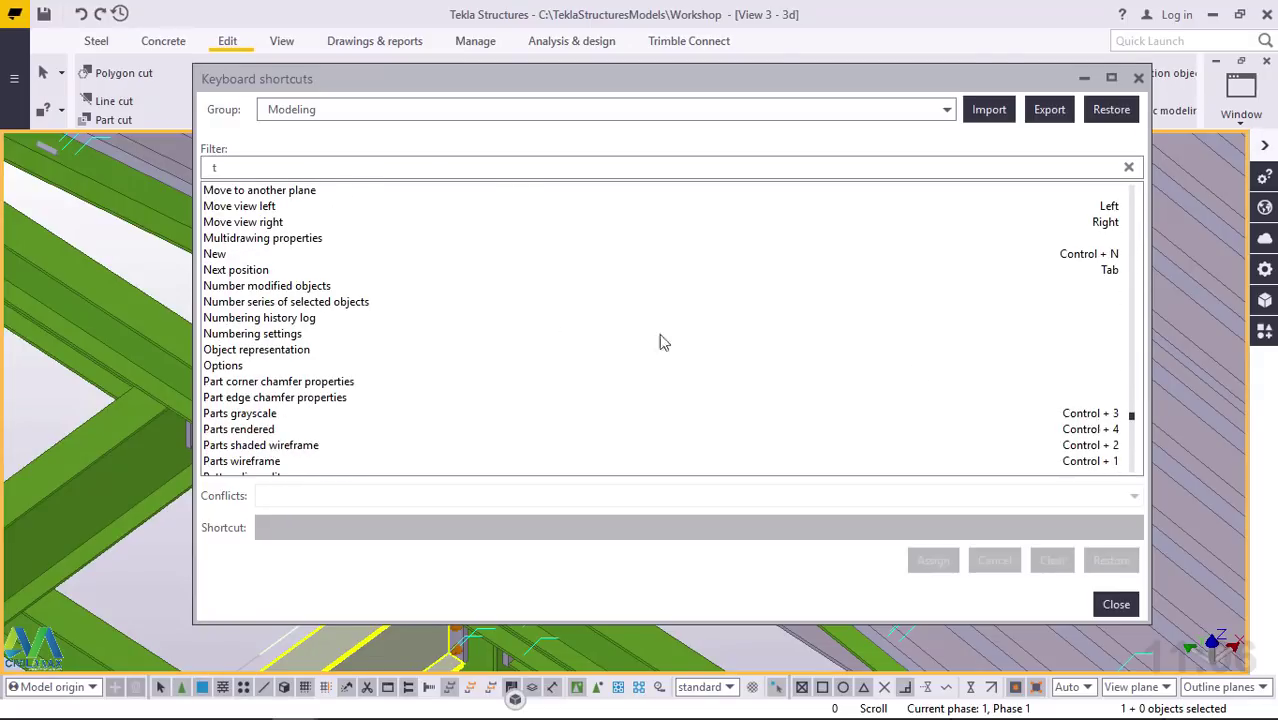
pyautogui.scroll(12, 496, 314)
pyautogui.scroll(5, 496, 314)
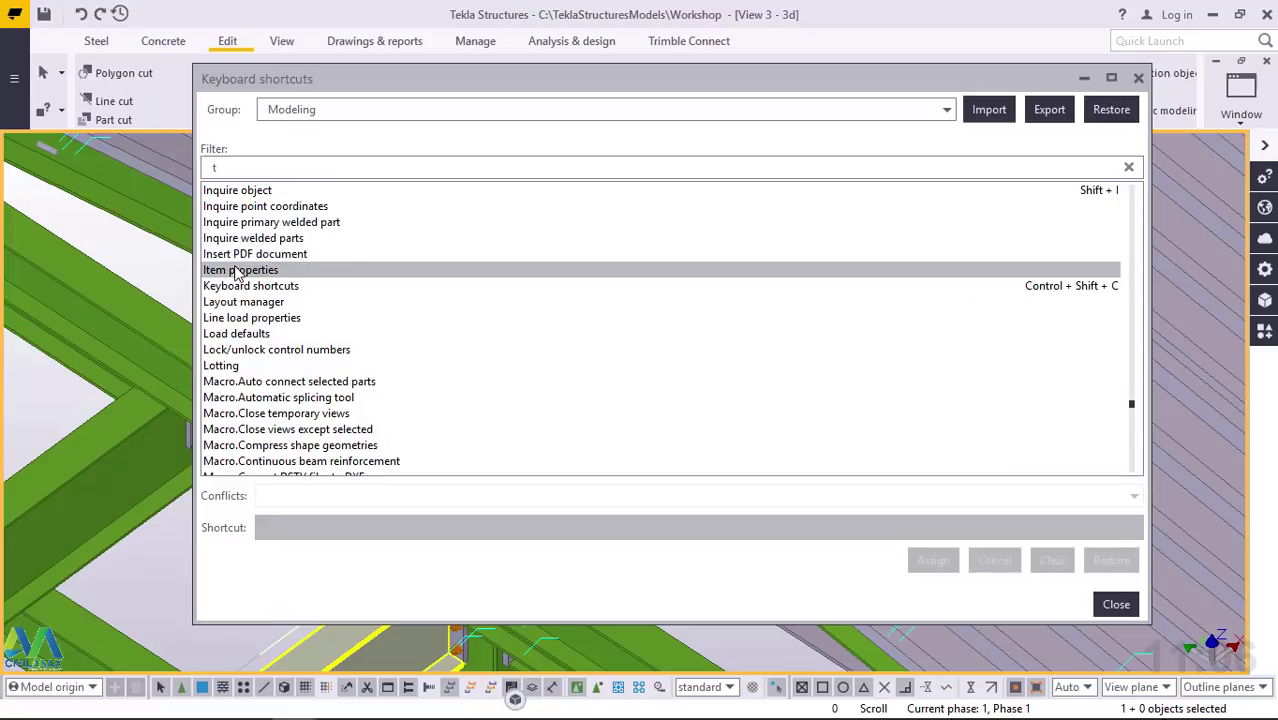
pyautogui.click(307, 262)
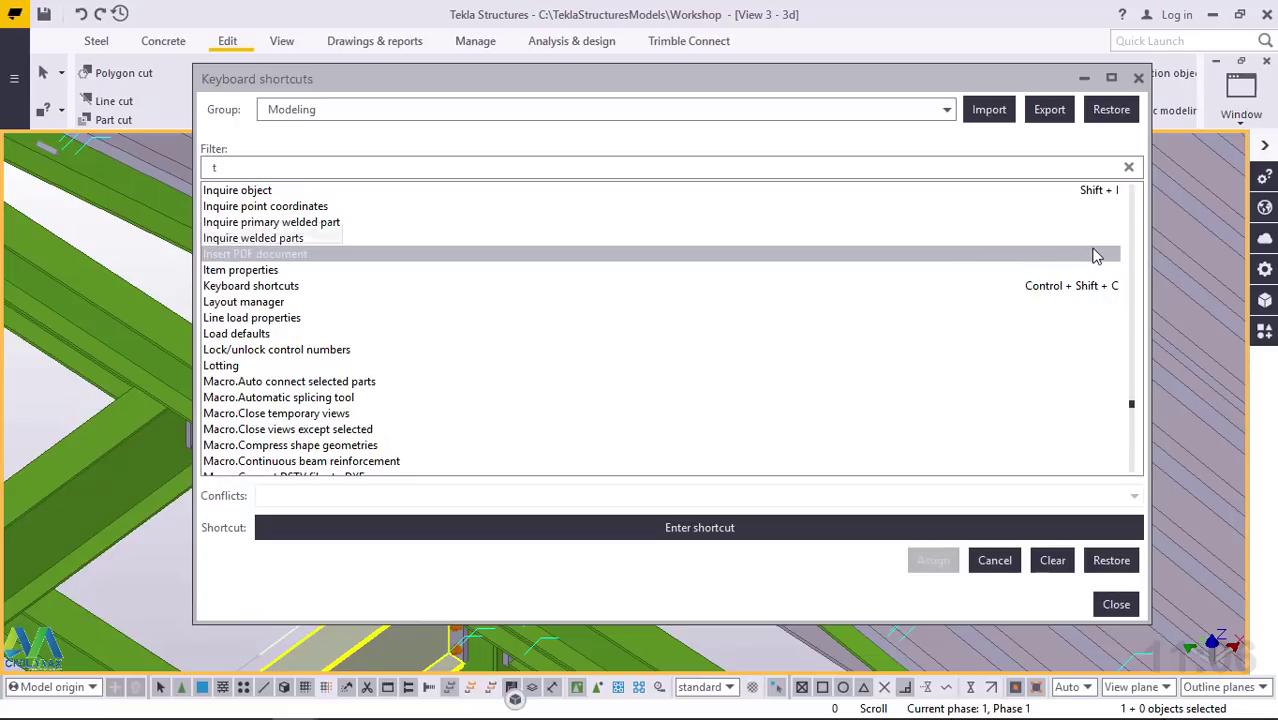
pyautogui.click(513, 256)
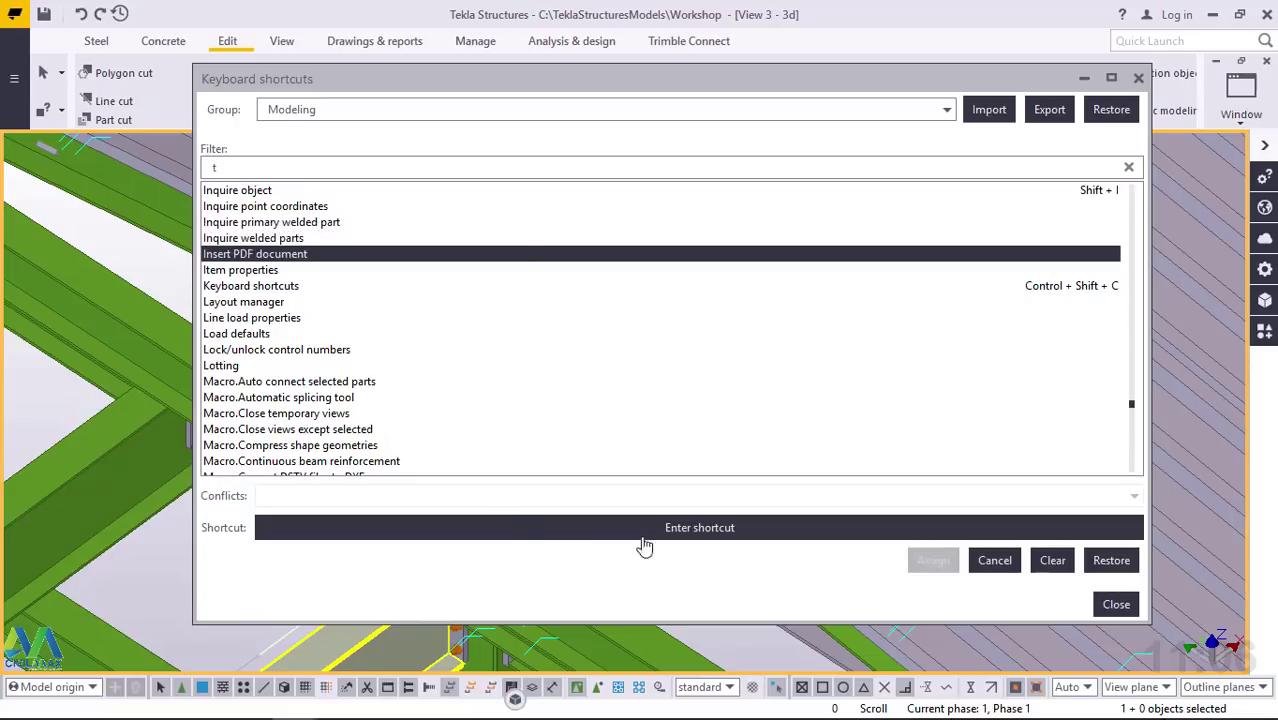
pyautogui.click(701, 537)
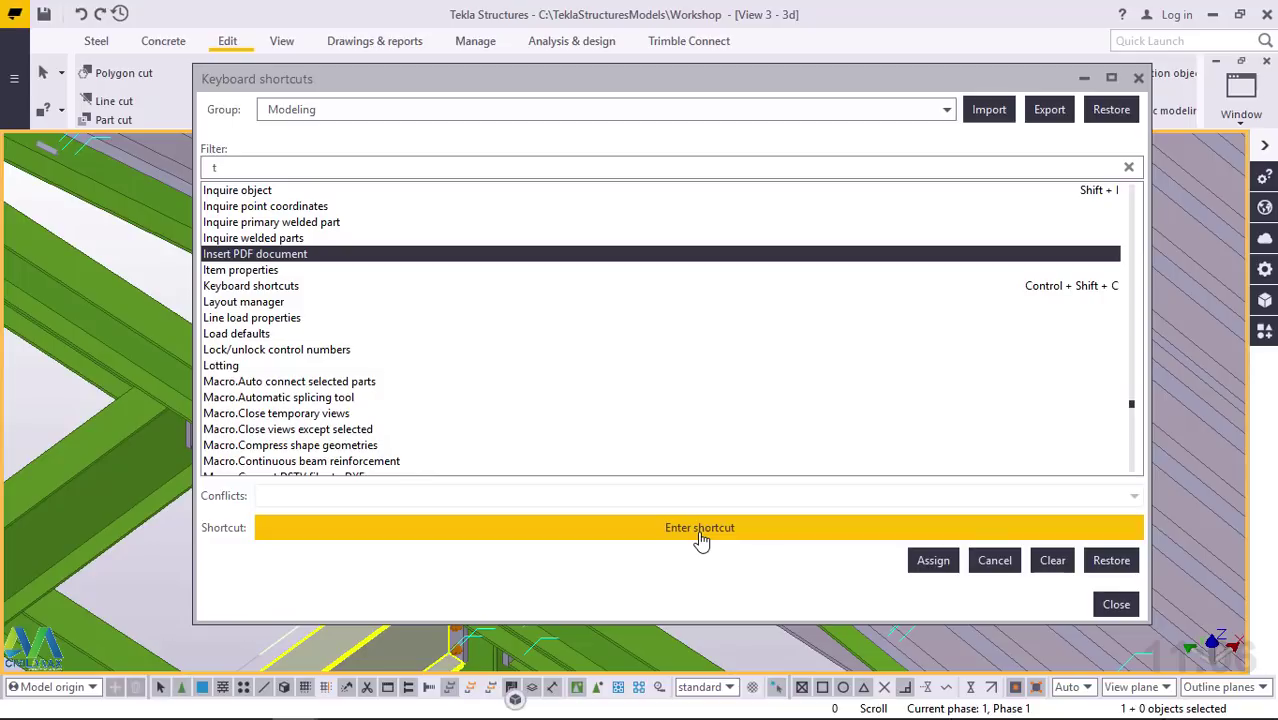
pyautogui.press('d')
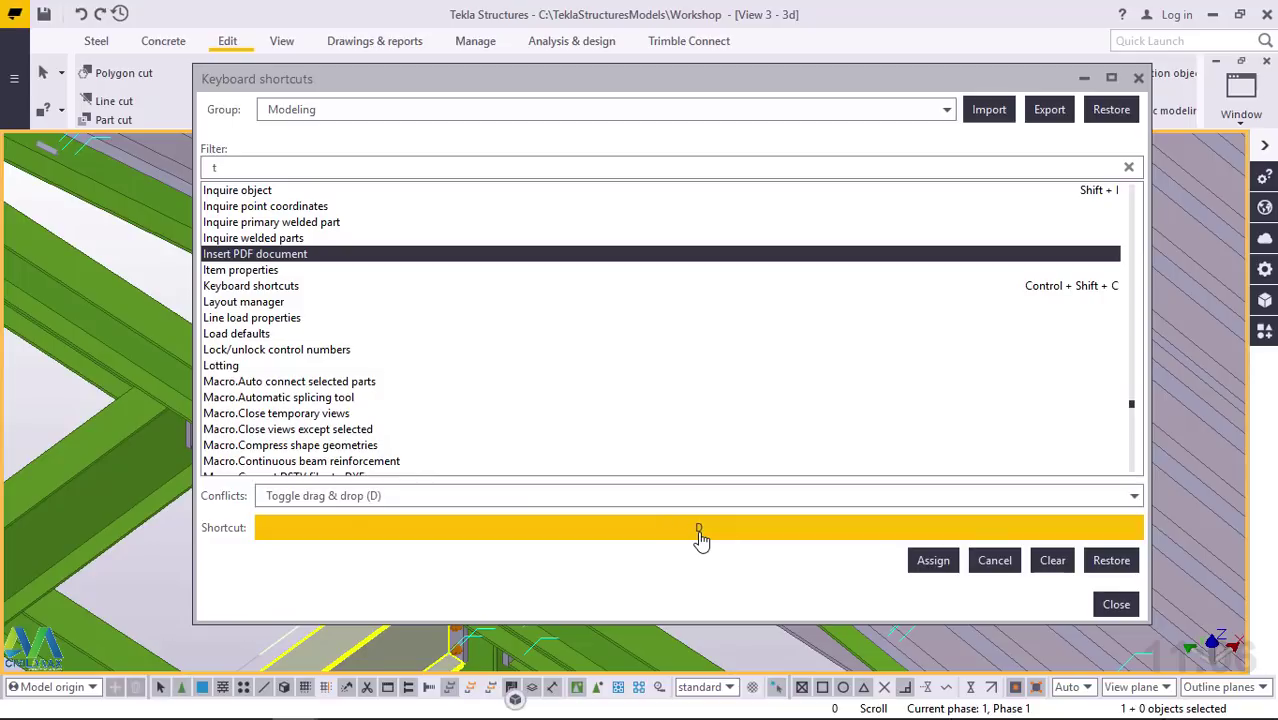
pyautogui.click(930, 562)
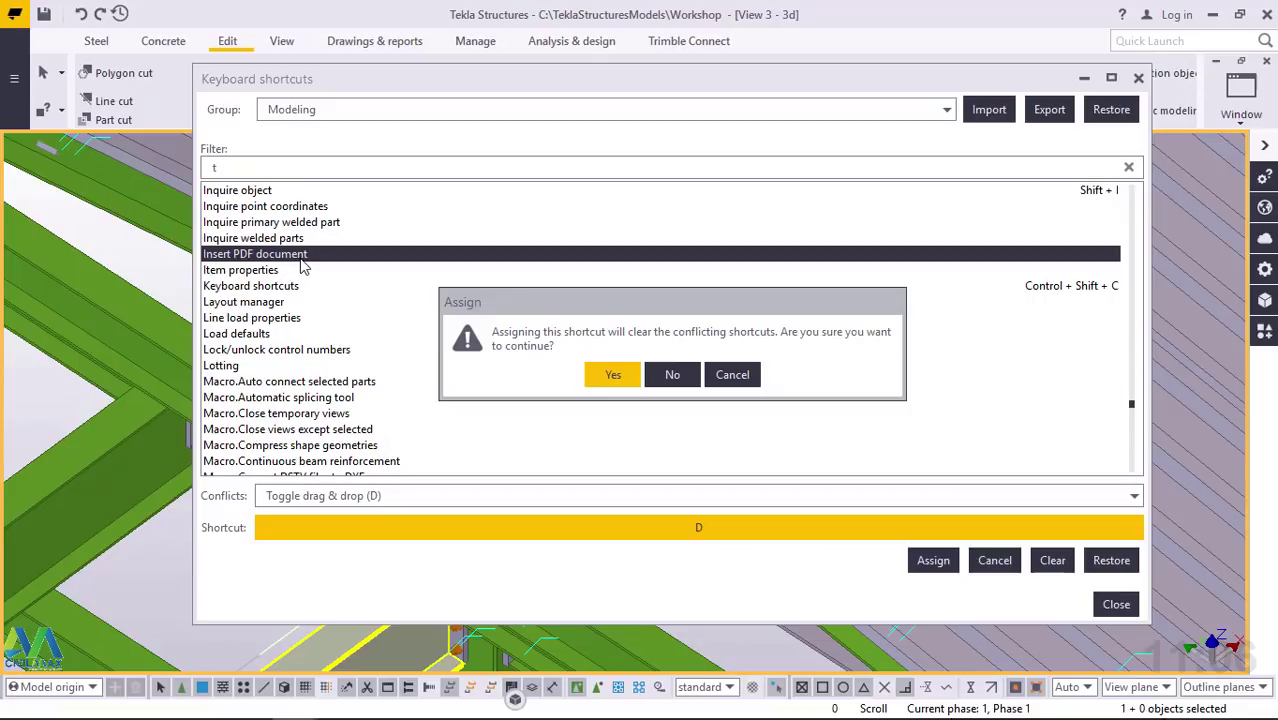
pyautogui.click(612, 375)
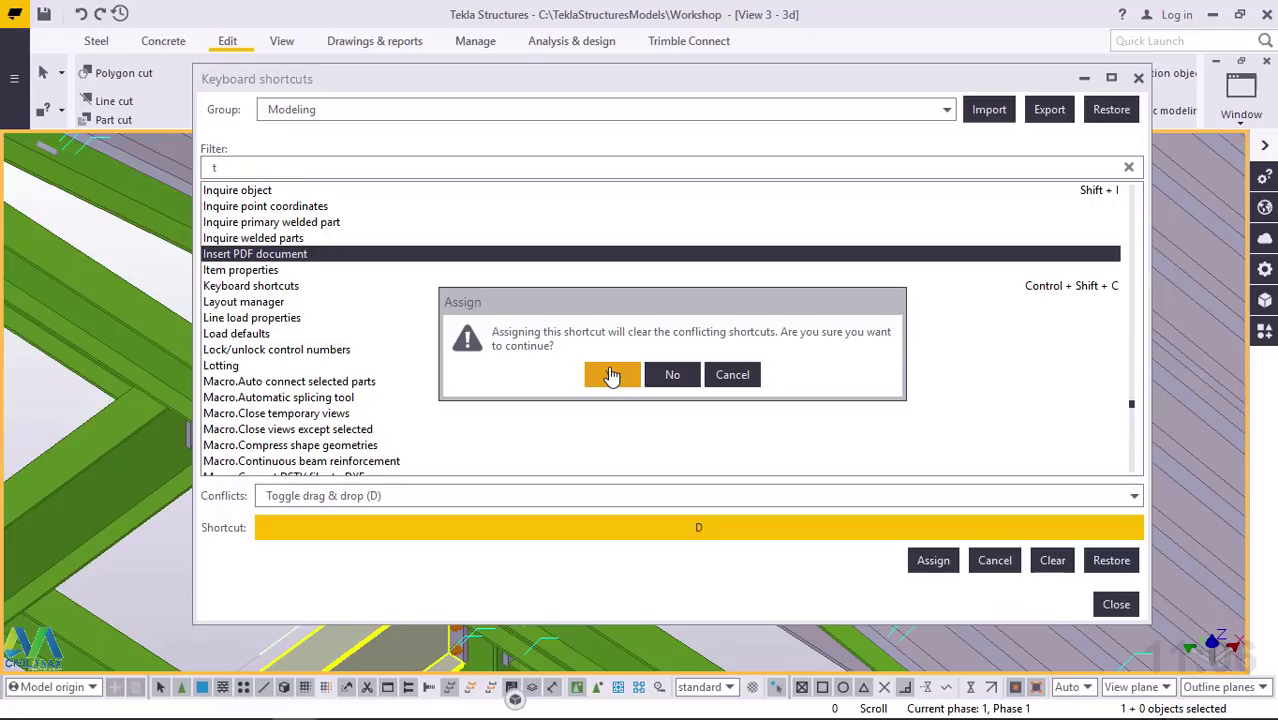
pyautogui.click(612, 375)
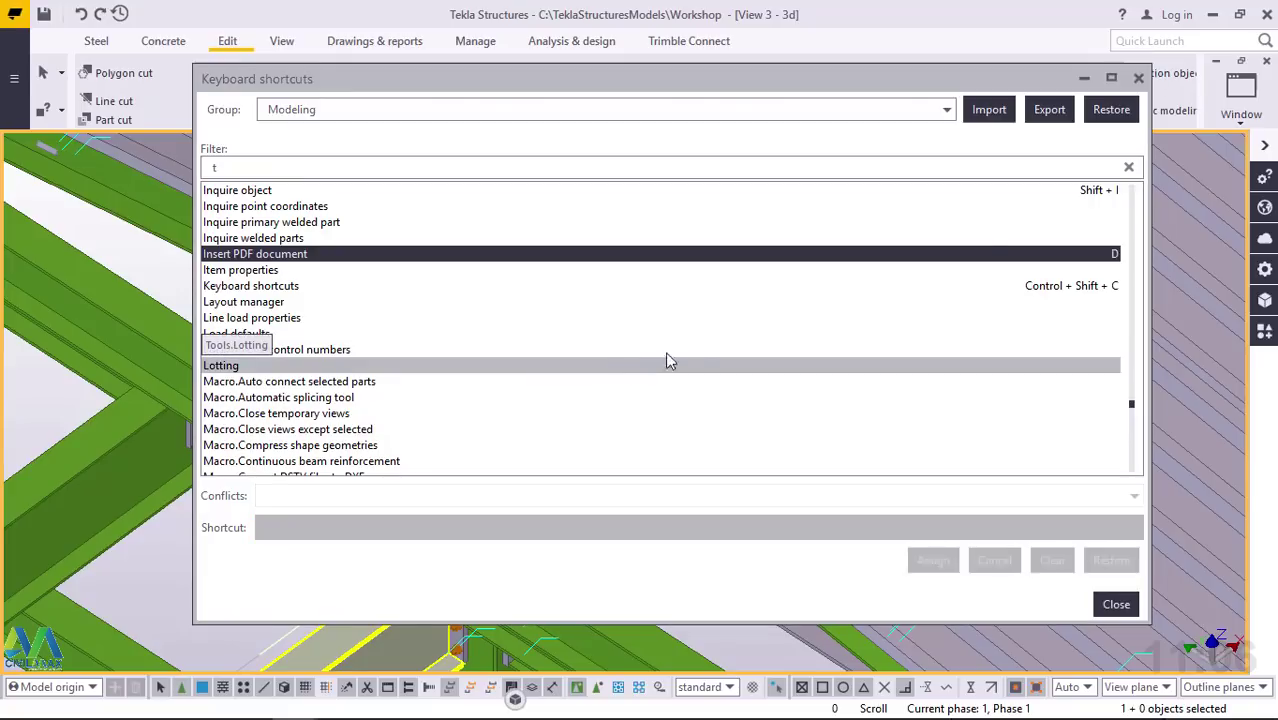
# - Test the D shortcut from the model view, open the PDF file browser and close both dialogs without inserting anything
pyautogui.click(1083, 79)
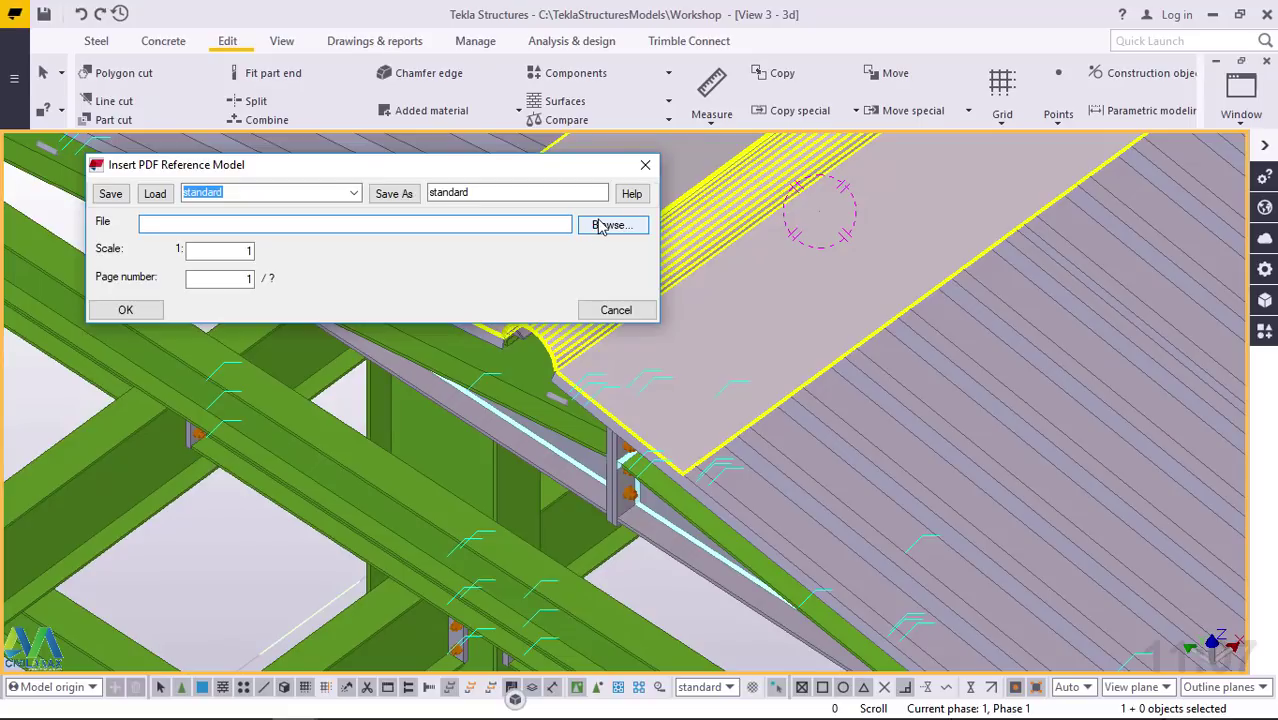
pyautogui.click(600, 227)
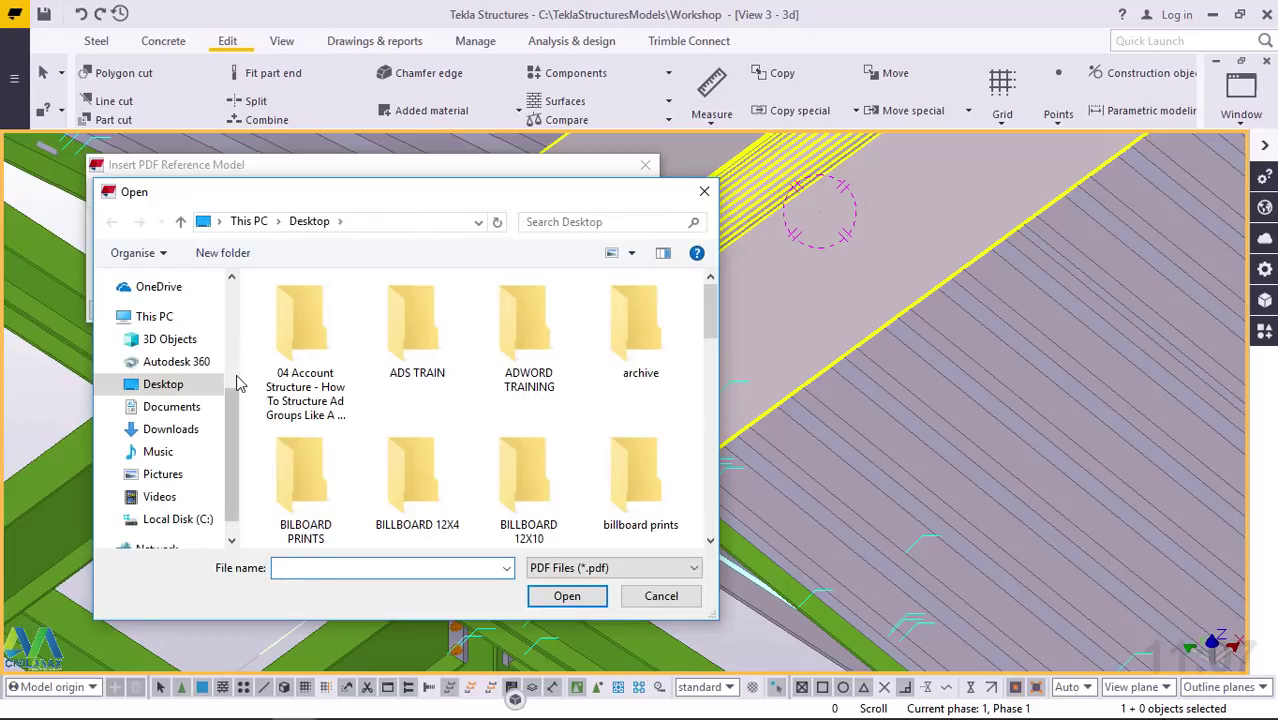
pyautogui.click(704, 194)
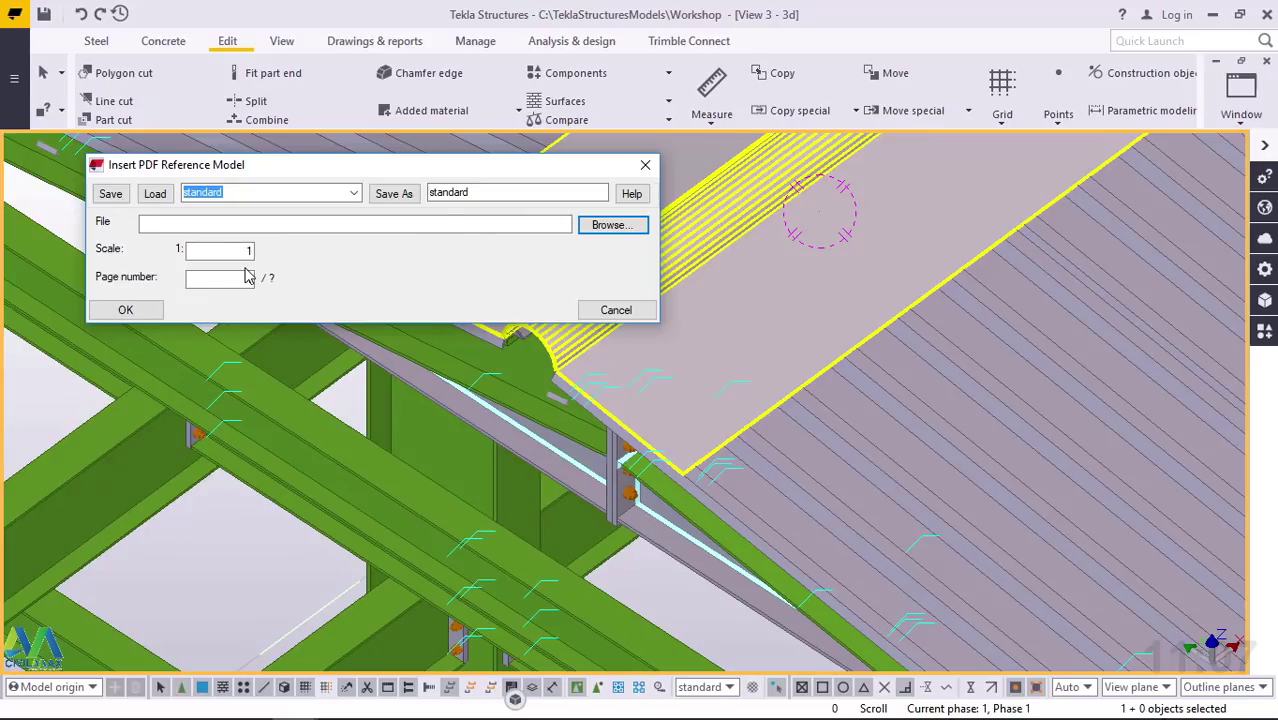
pyautogui.click(645, 165)
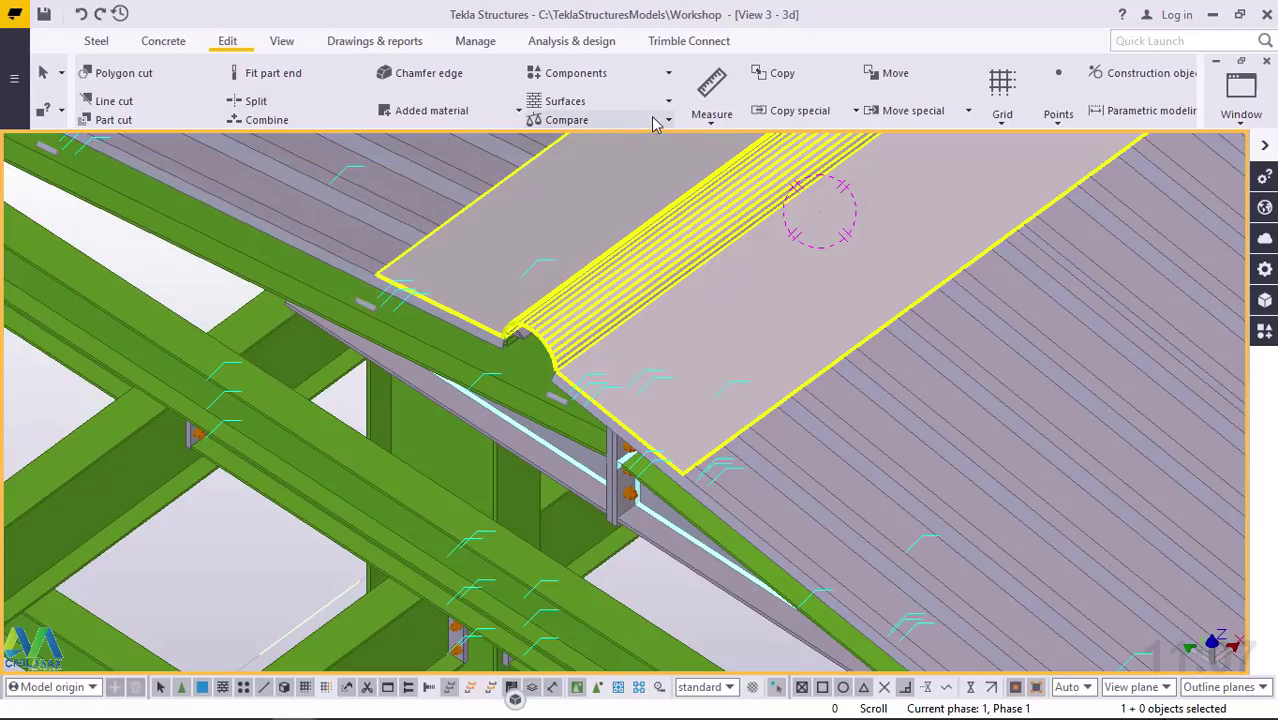
# - Return to the keyboard shortcut settings and restore the Insert PDF document command's default, removing D
pyautogui.moveTo(352, 716)
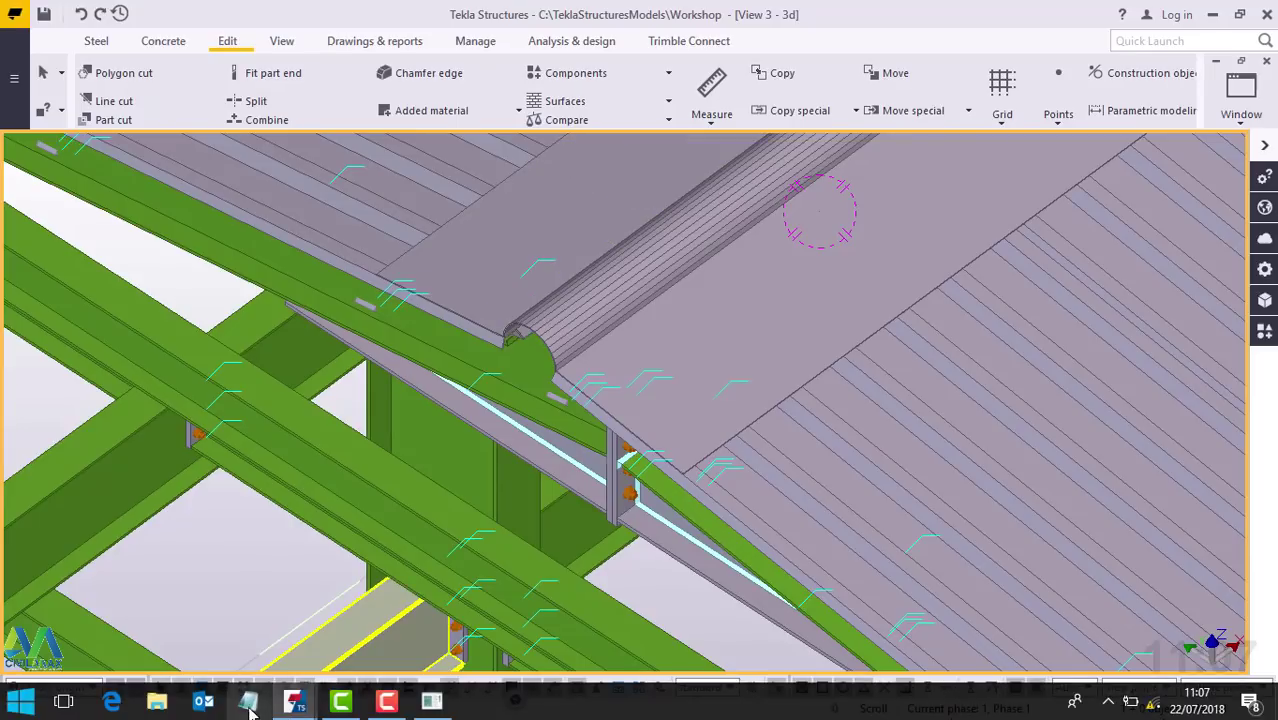
pyautogui.moveTo(298, 706)
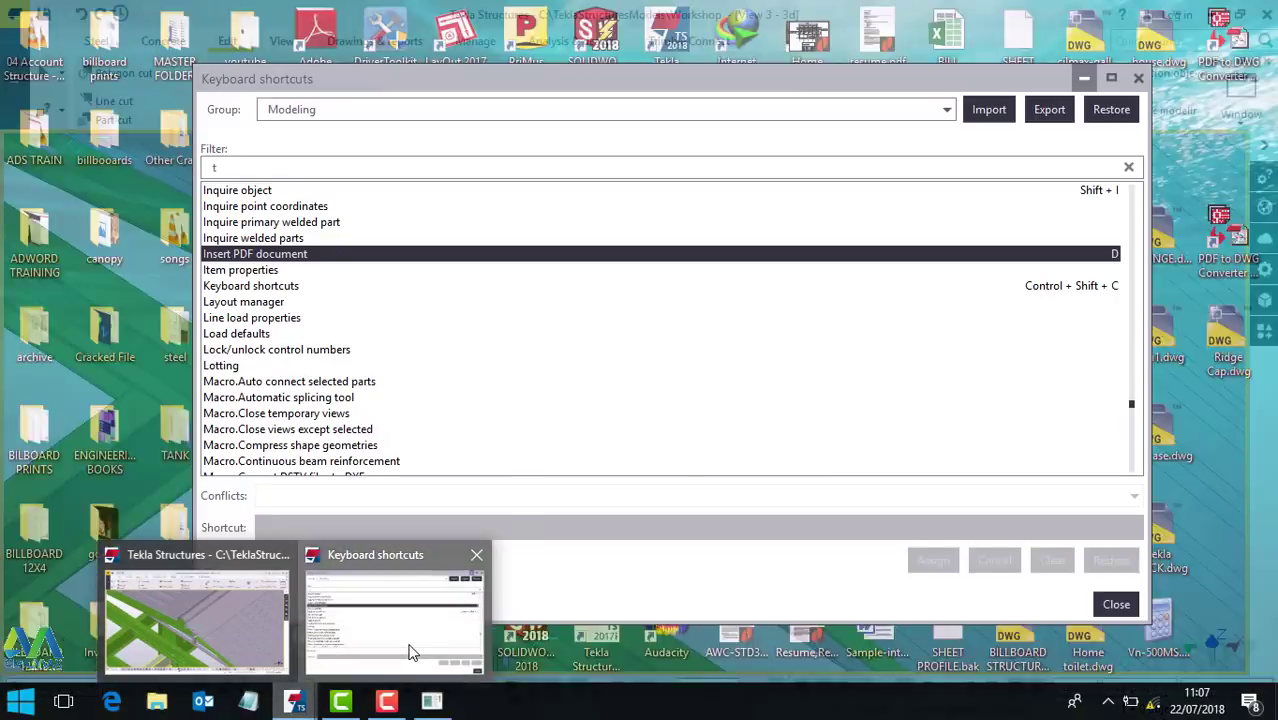
pyautogui.click(410, 654)
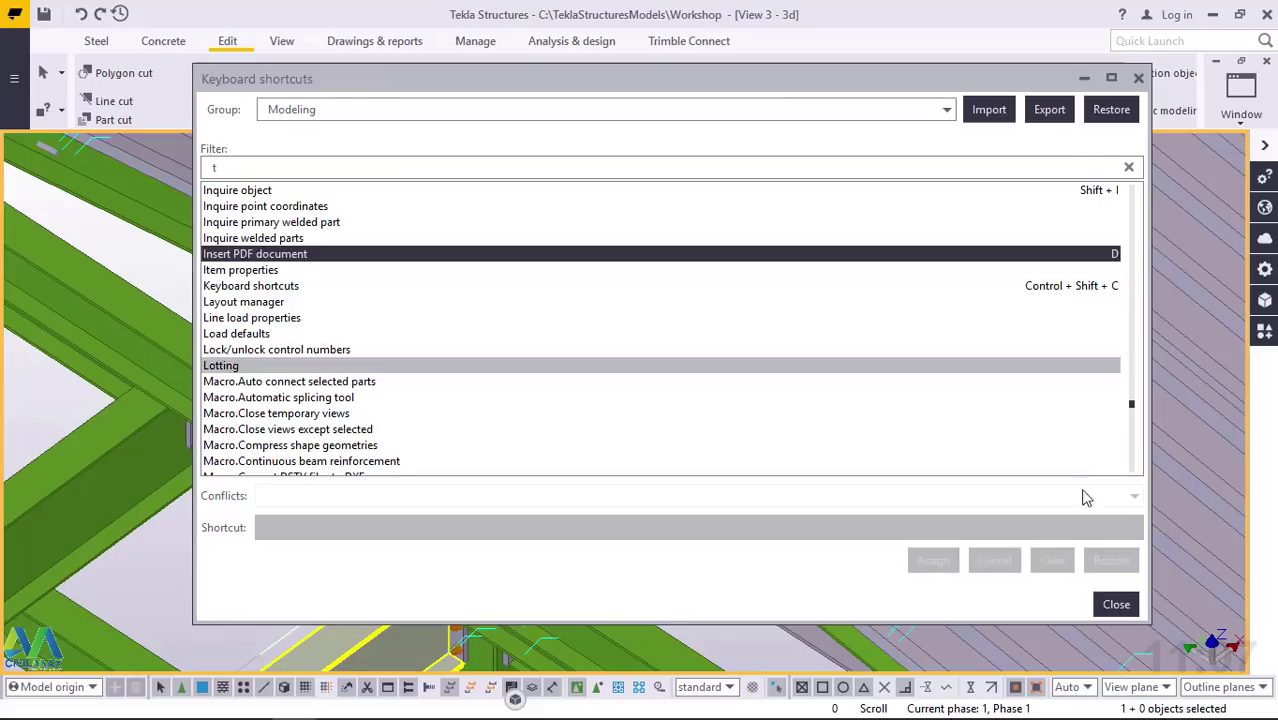
pyautogui.click(244, 257)
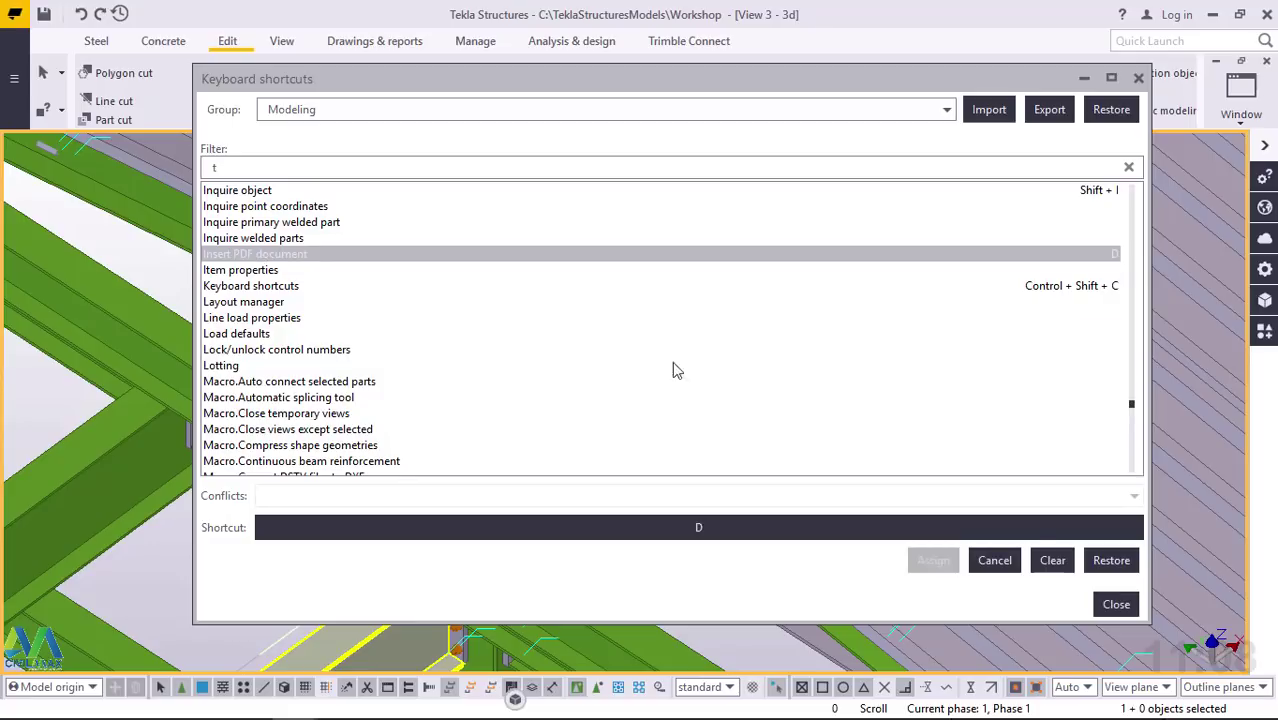
pyautogui.click(1108, 562)
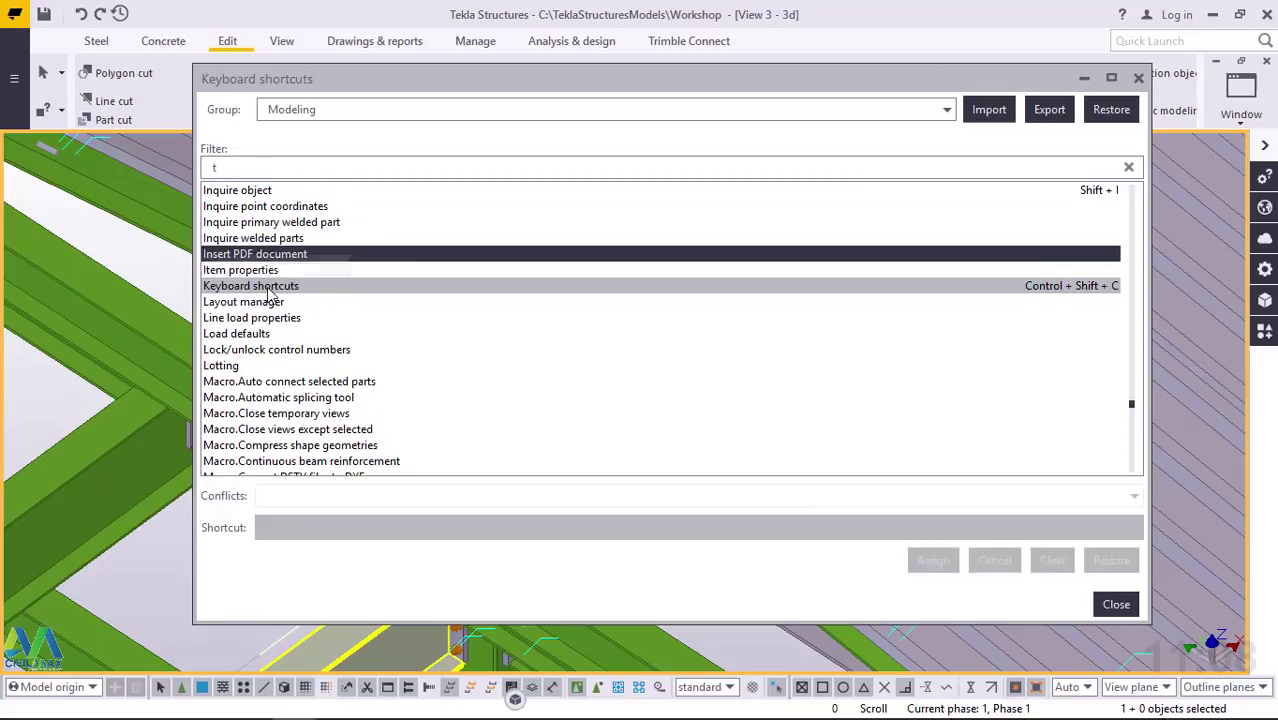
pyautogui.scroll(1, 270, 262)
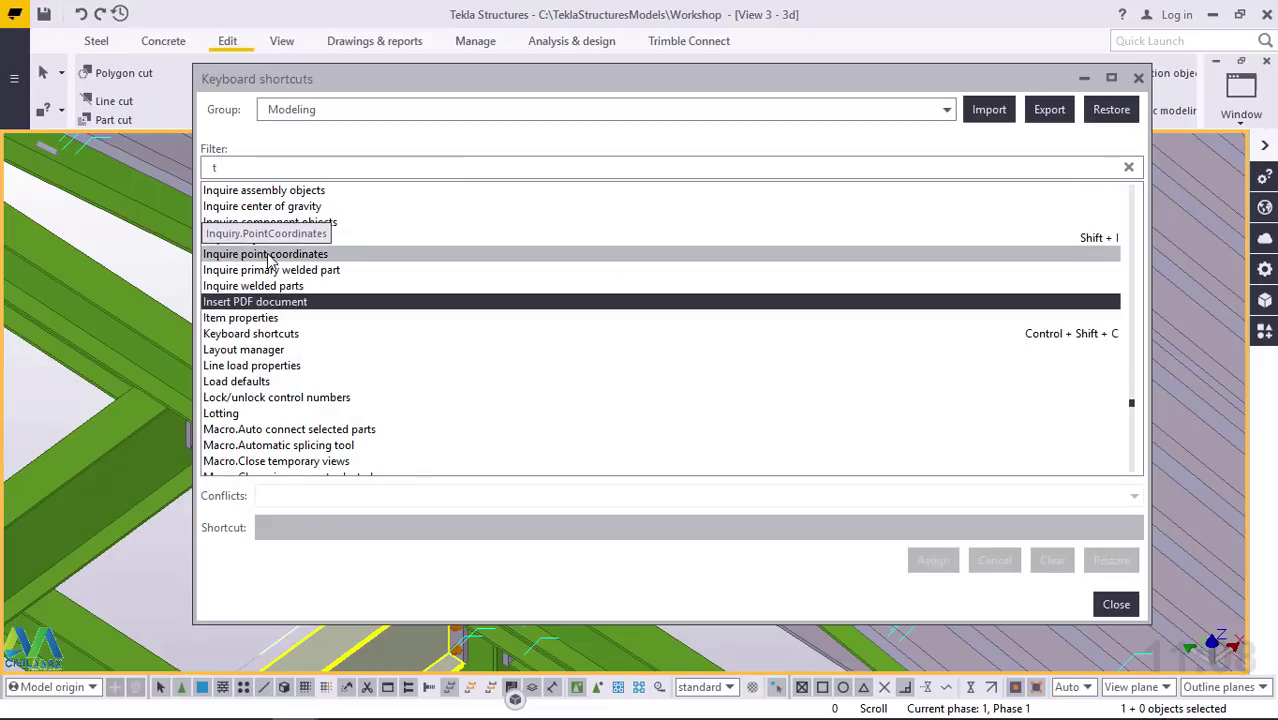
# - Find and select the Import DWG/DXF command in the Modeling shortcut list
pyautogui.scroll(5, 271, 258)
pyautogui.scroll(5, 272, 250)
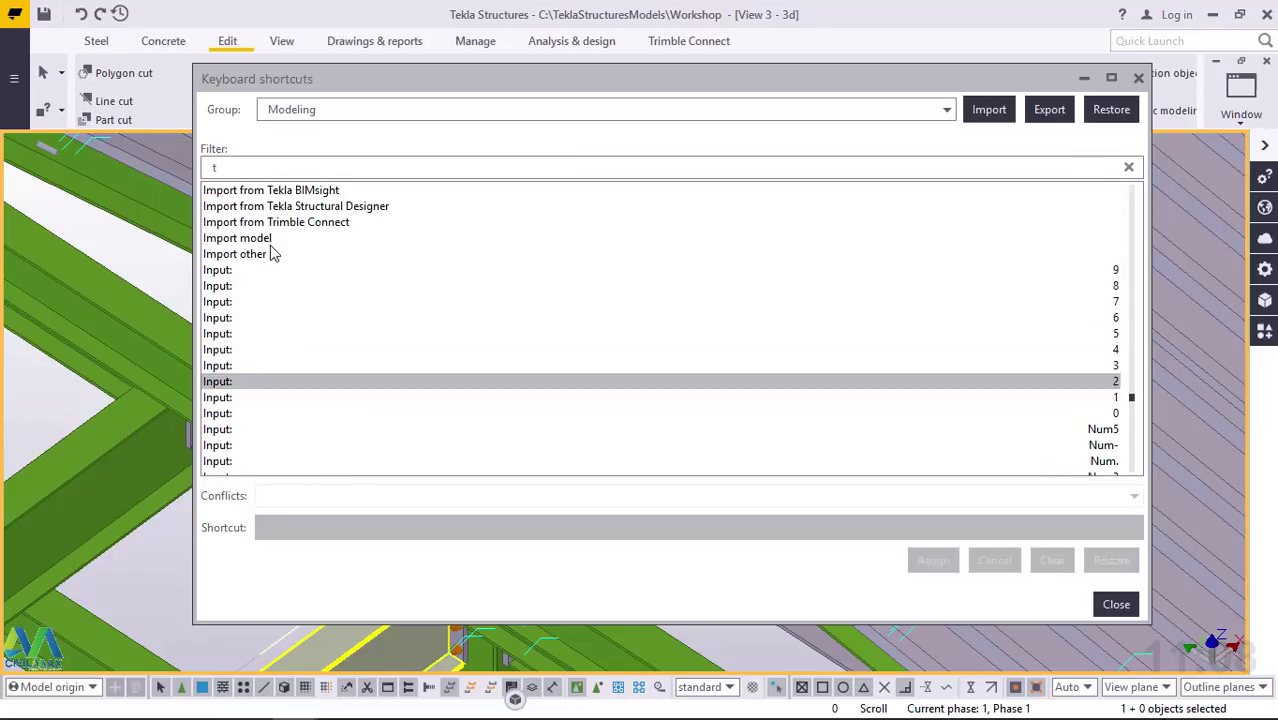
pyautogui.scroll(1, 297, 224)
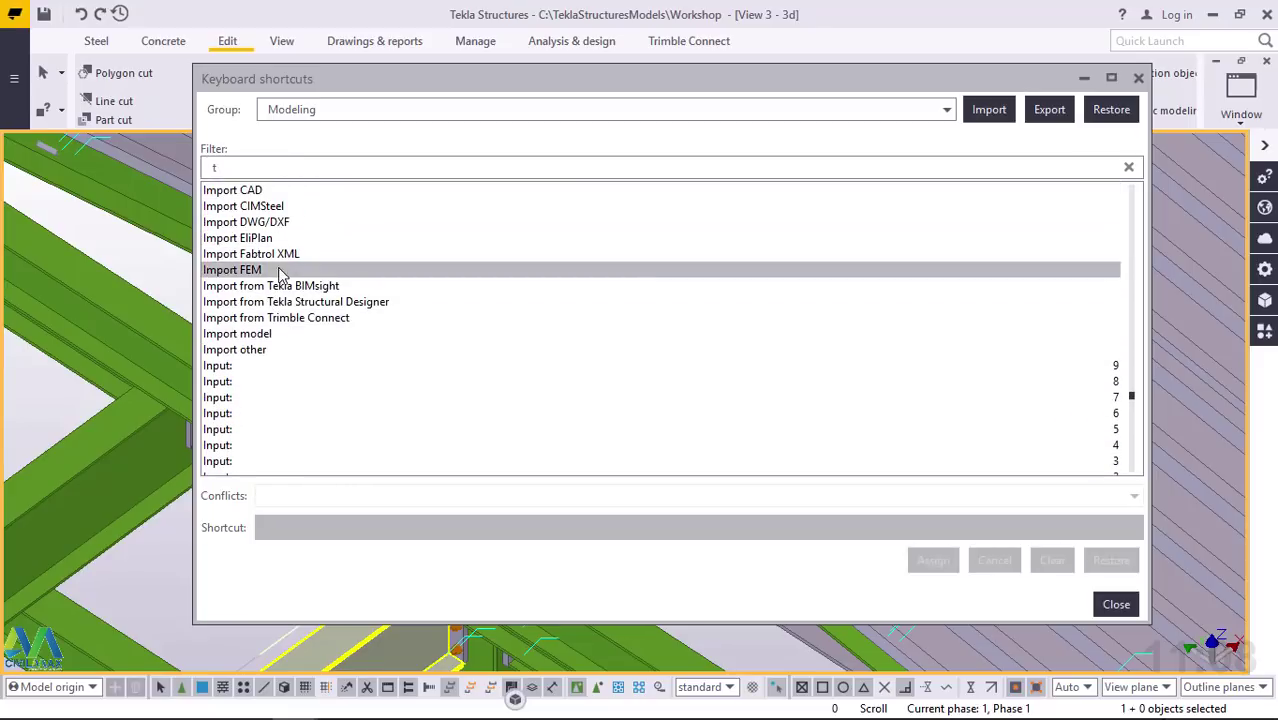
pyautogui.click(282, 224)
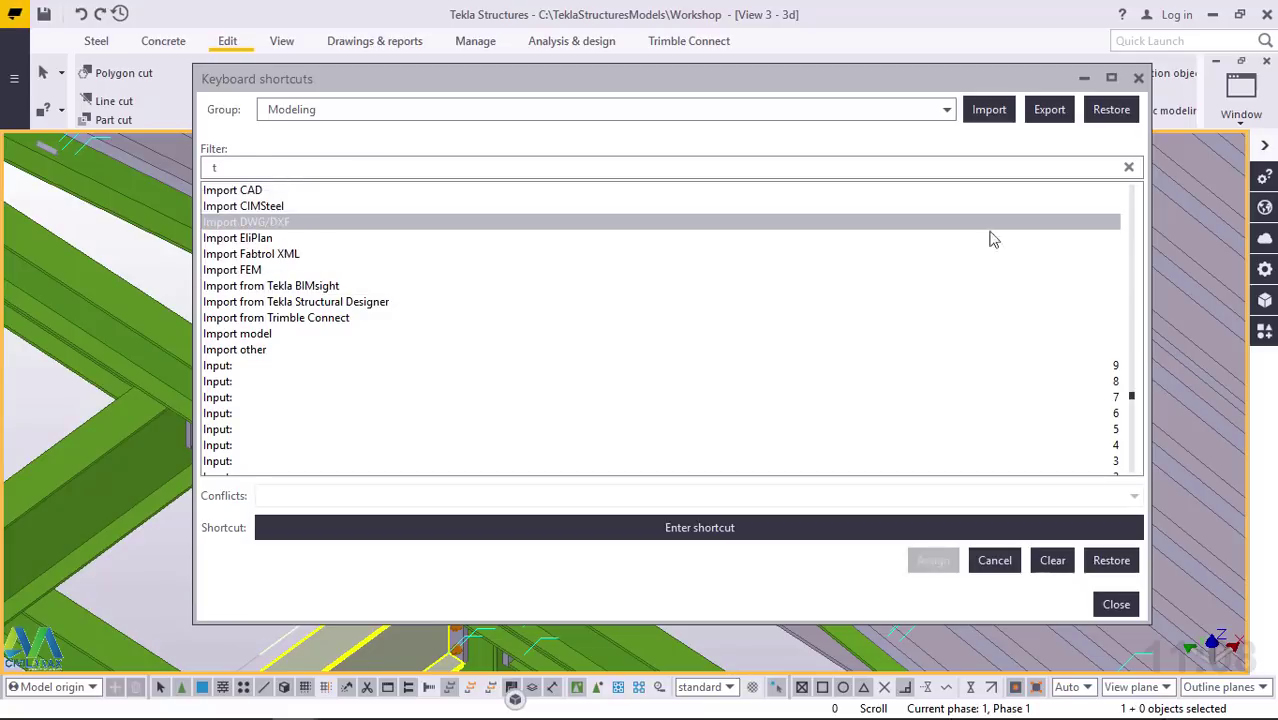
pyautogui.click(1107, 222)
pyautogui.click(715, 530)
pyautogui.click(706, 537)
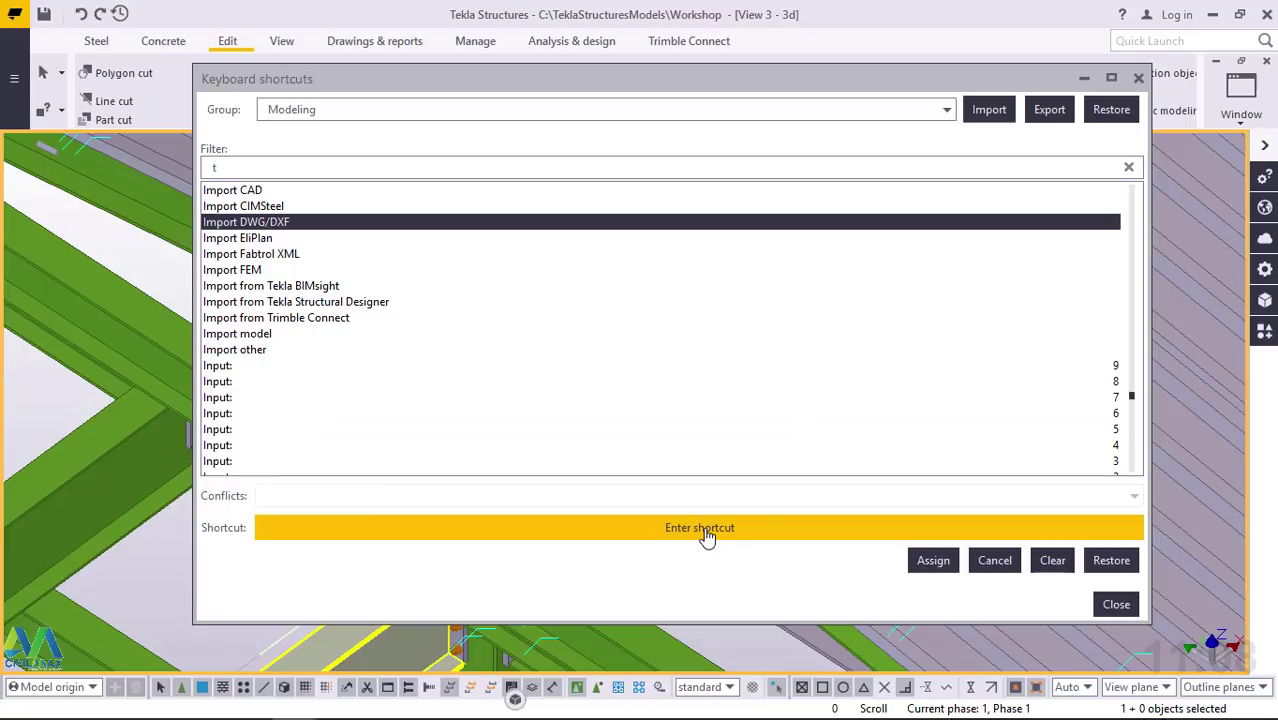
pyautogui.press('n')
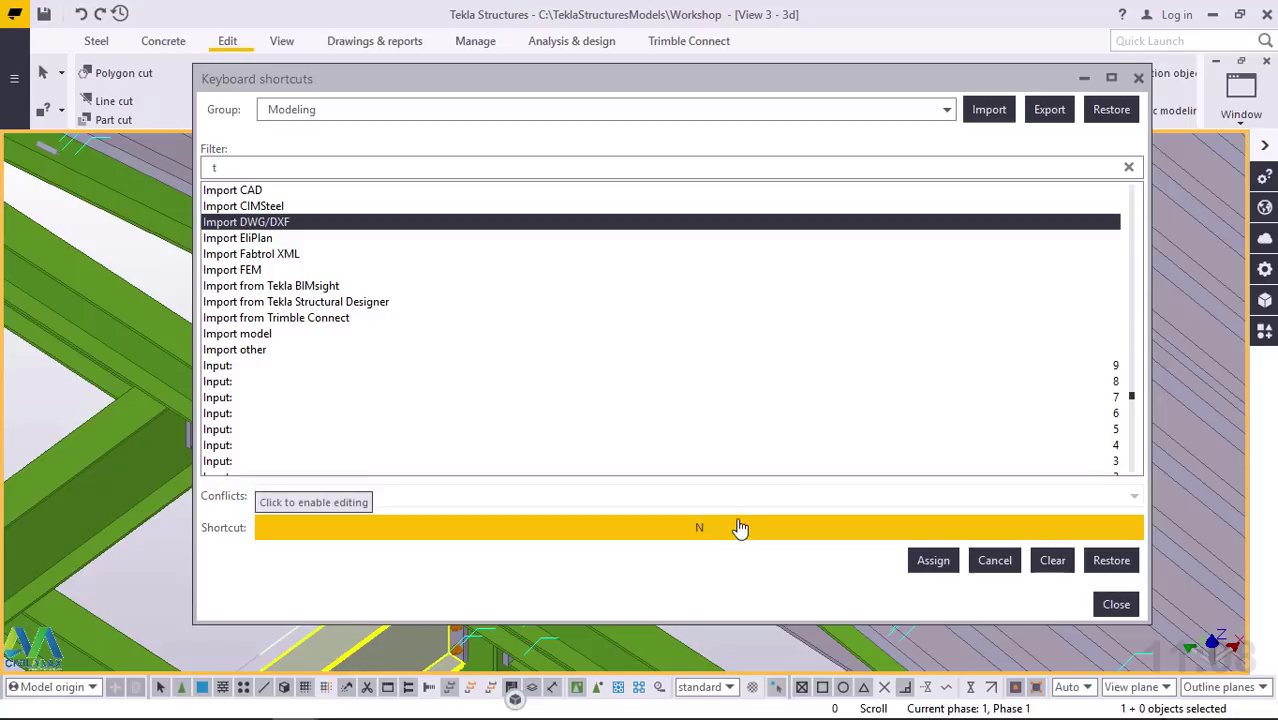
pyautogui.press('BackSpace')
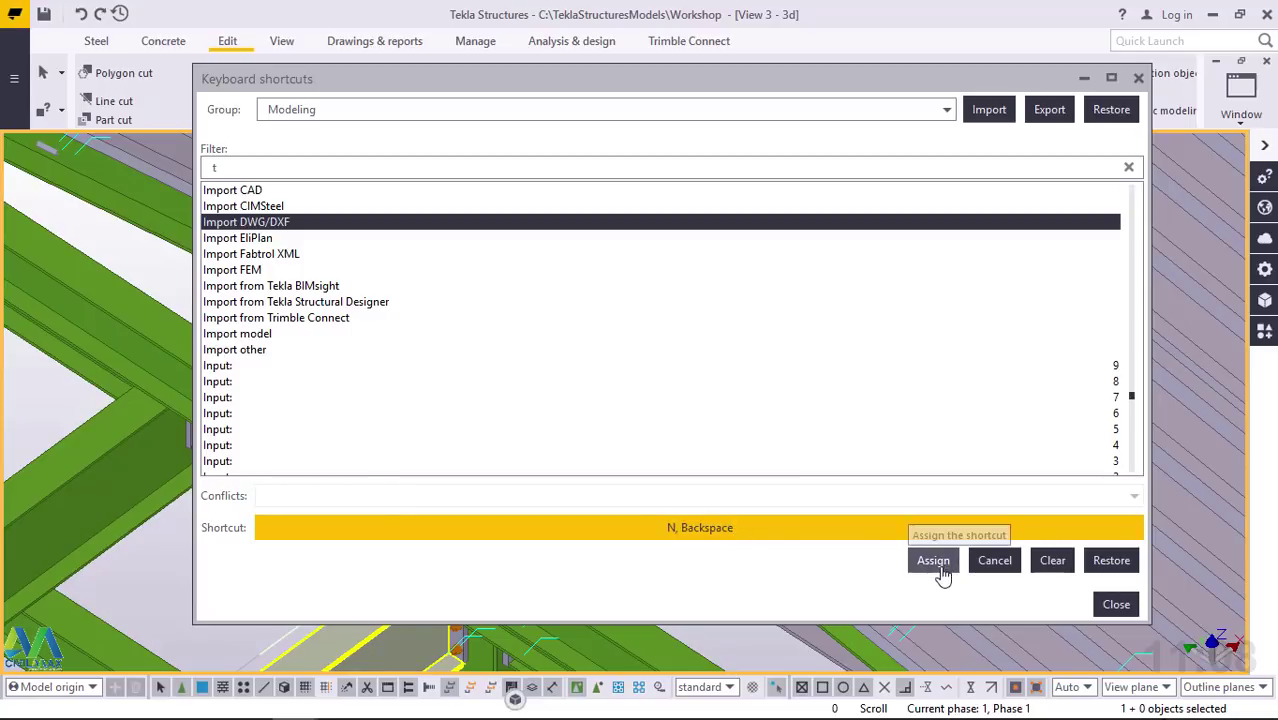
pyautogui.click(1054, 564)
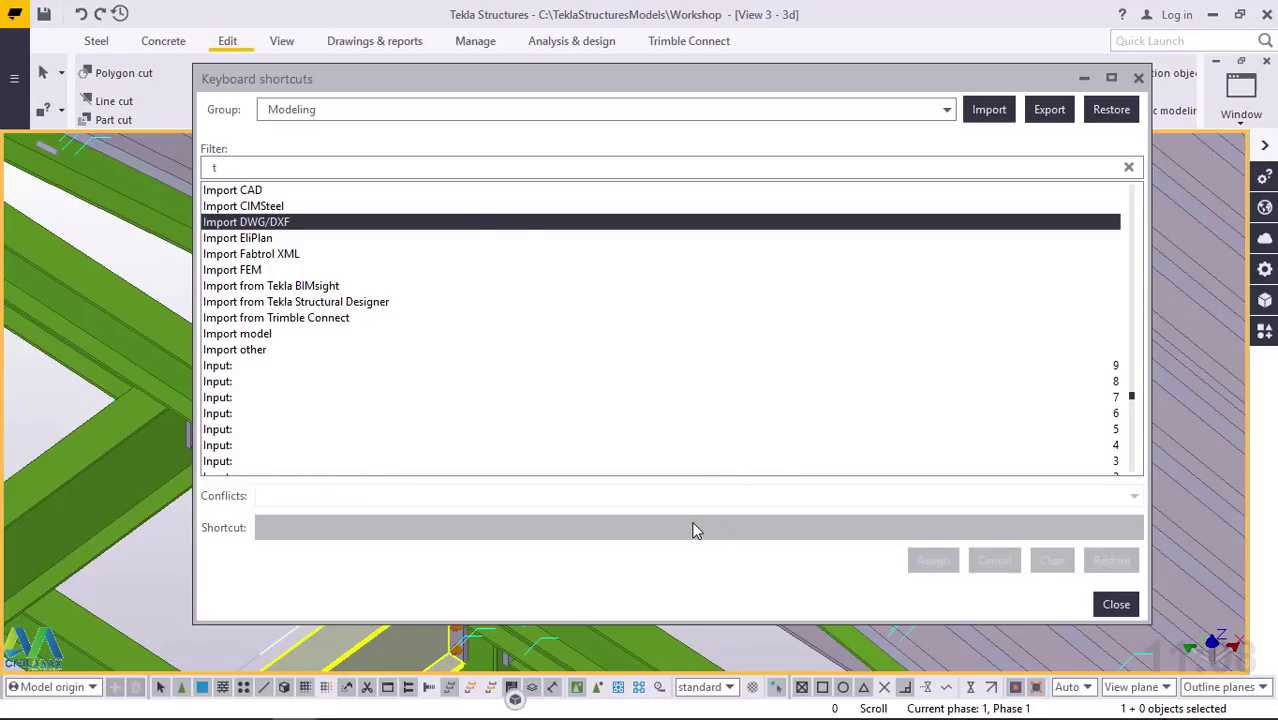
# - Assign the keyboard shortcut M to the Import DWG/DXF command
pyautogui.doubleClick(397, 224)
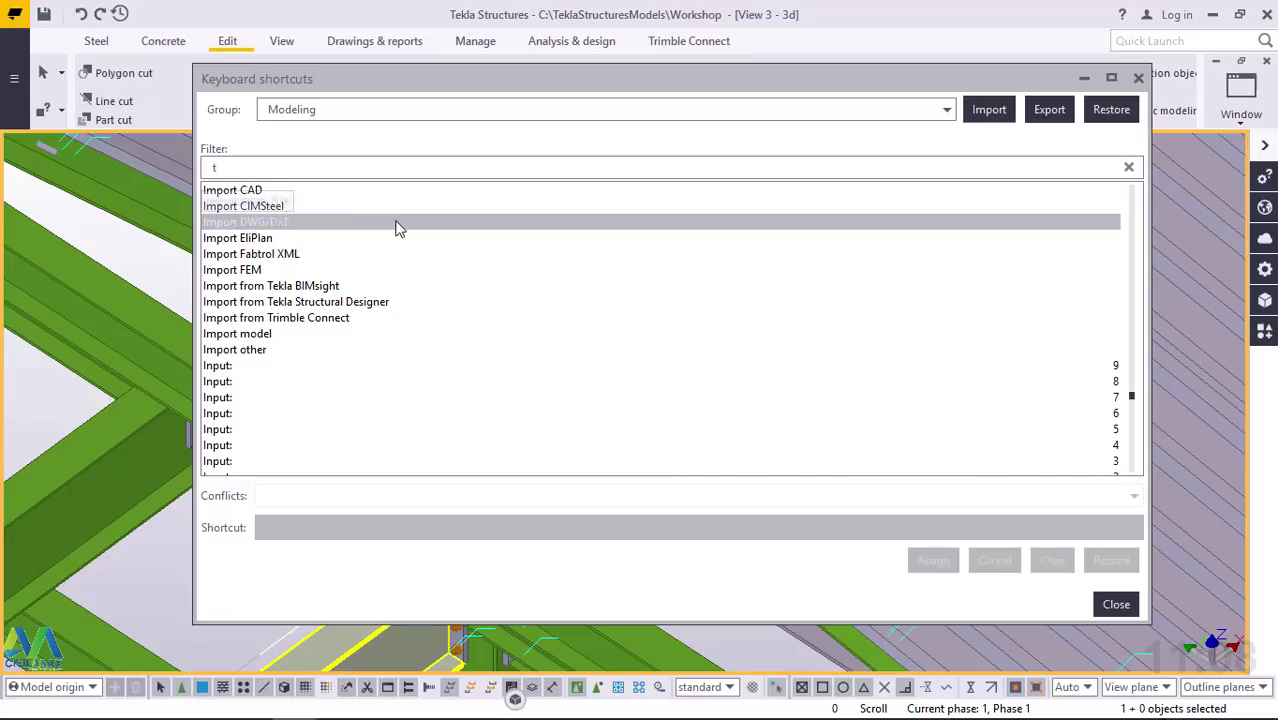
pyautogui.click(686, 531)
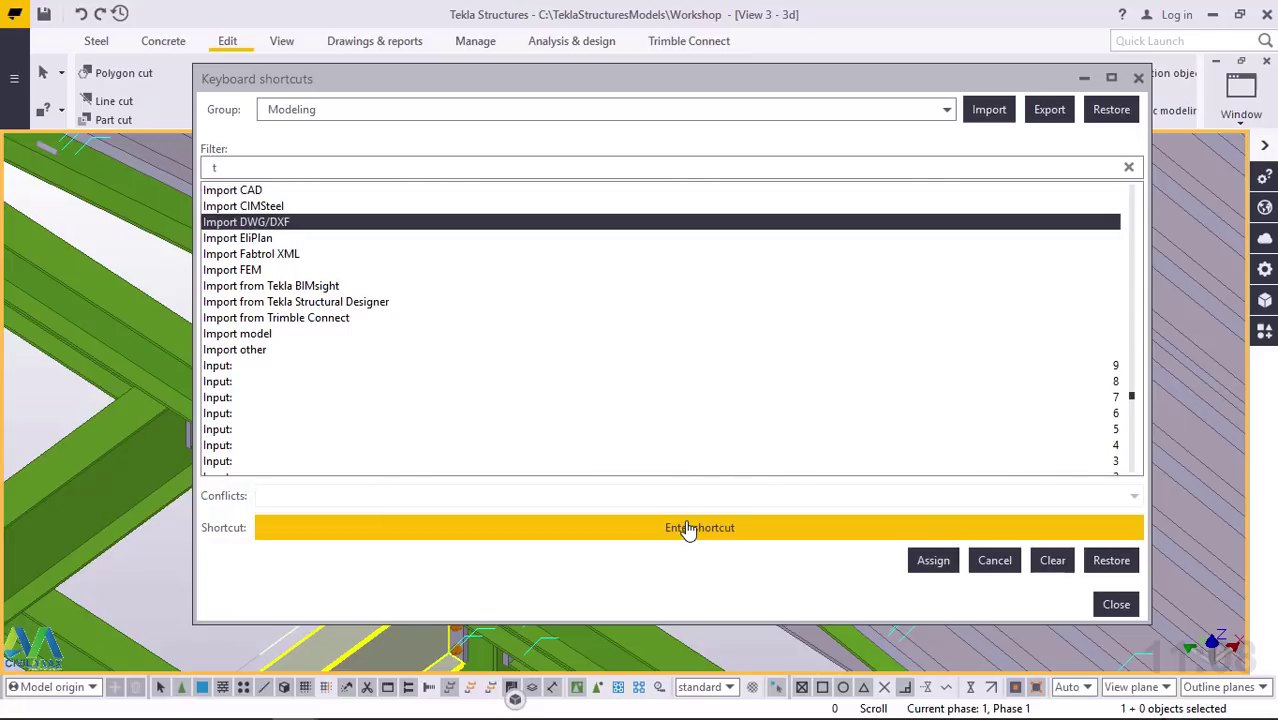
pyautogui.press('m')
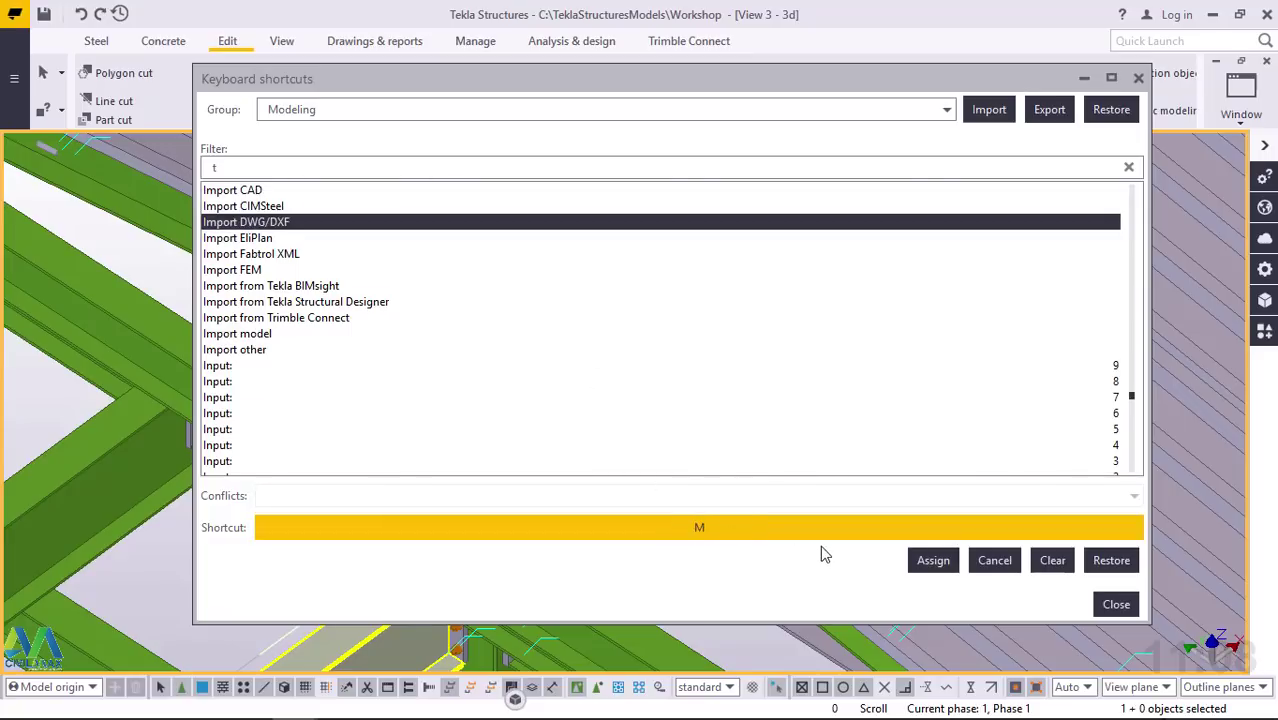
pyautogui.click(929, 561)
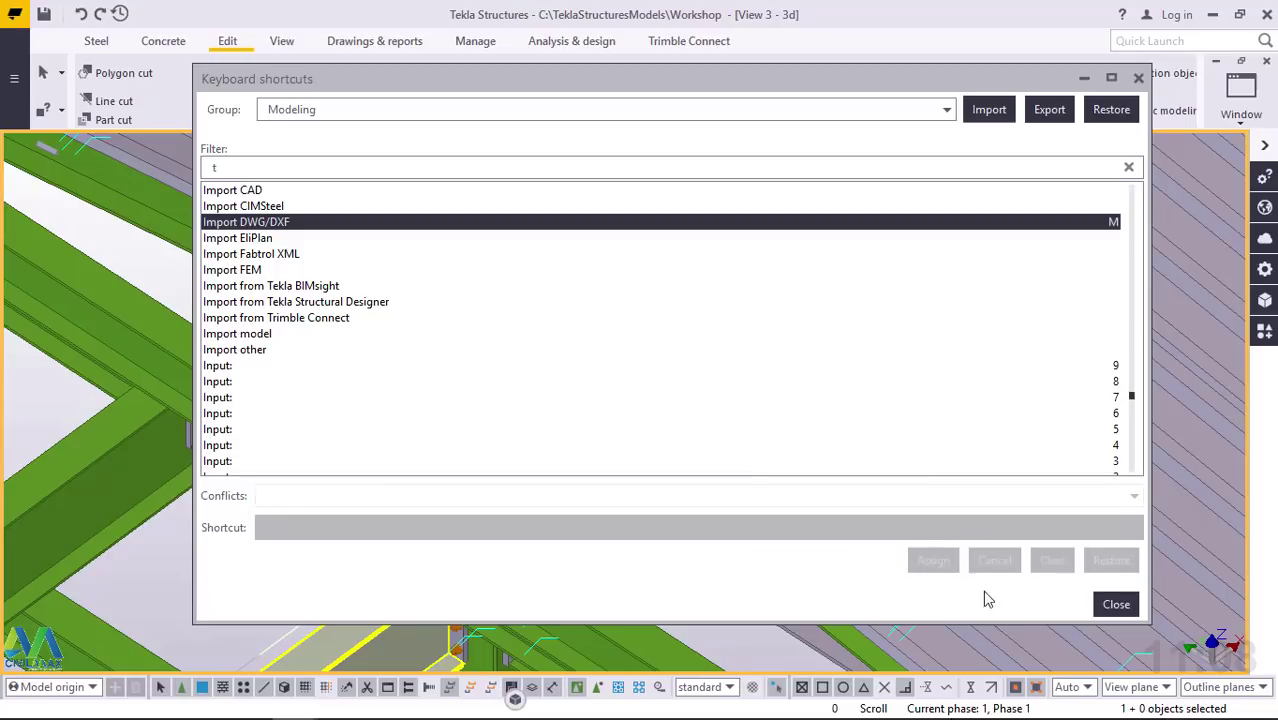
# - Test the M shortcut from the model view, open the DWG/DXF file browser and close both dialogs without importing anything
pyautogui.click(1138, 77)
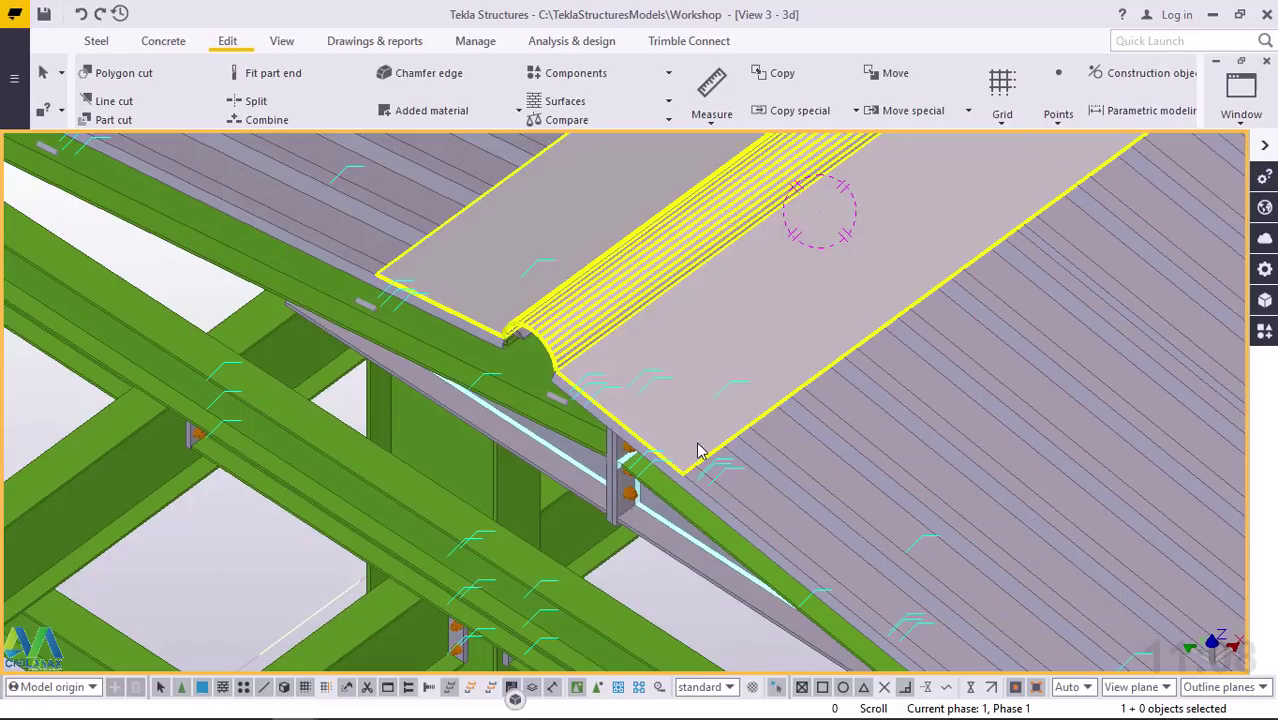
pyautogui.press('m')
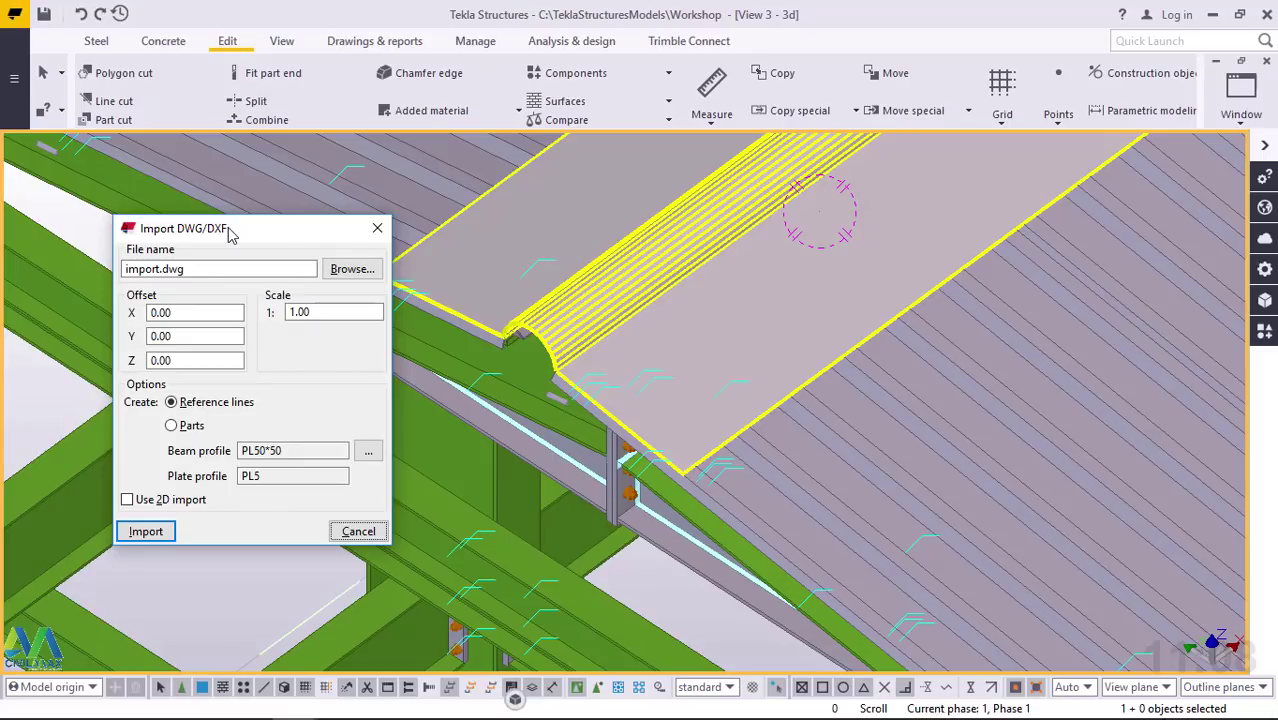
pyautogui.click(347, 271)
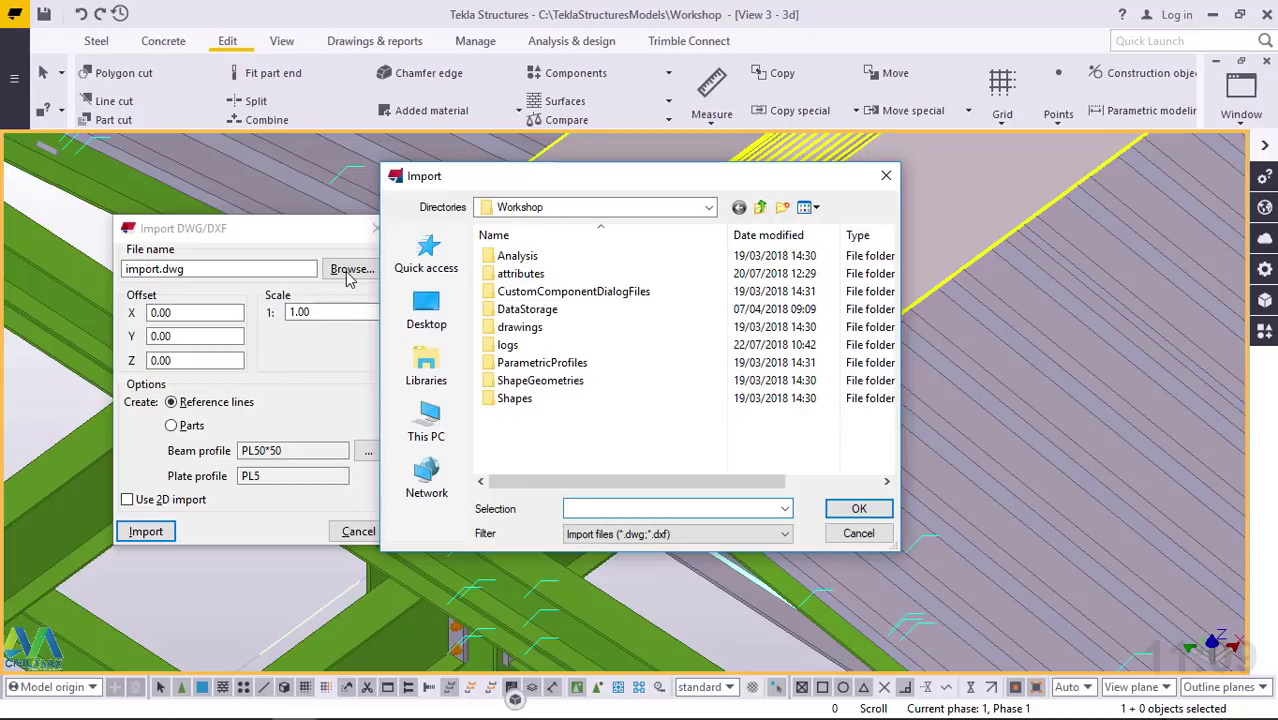
pyautogui.click(886, 176)
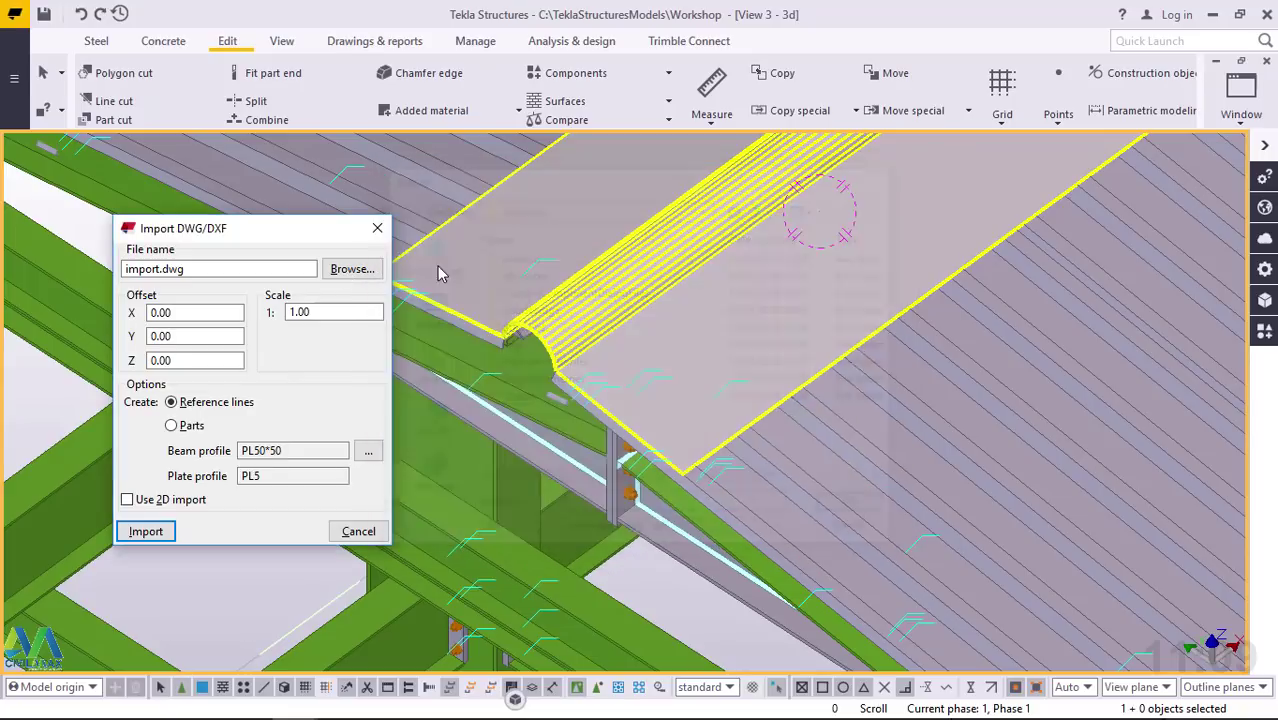
pyautogui.click(377, 228)
# - Return to the keyboard shortcut settings, restore the Import DWG/DXF command's default to remove M, and close the settings
pyautogui.click(355, 605)
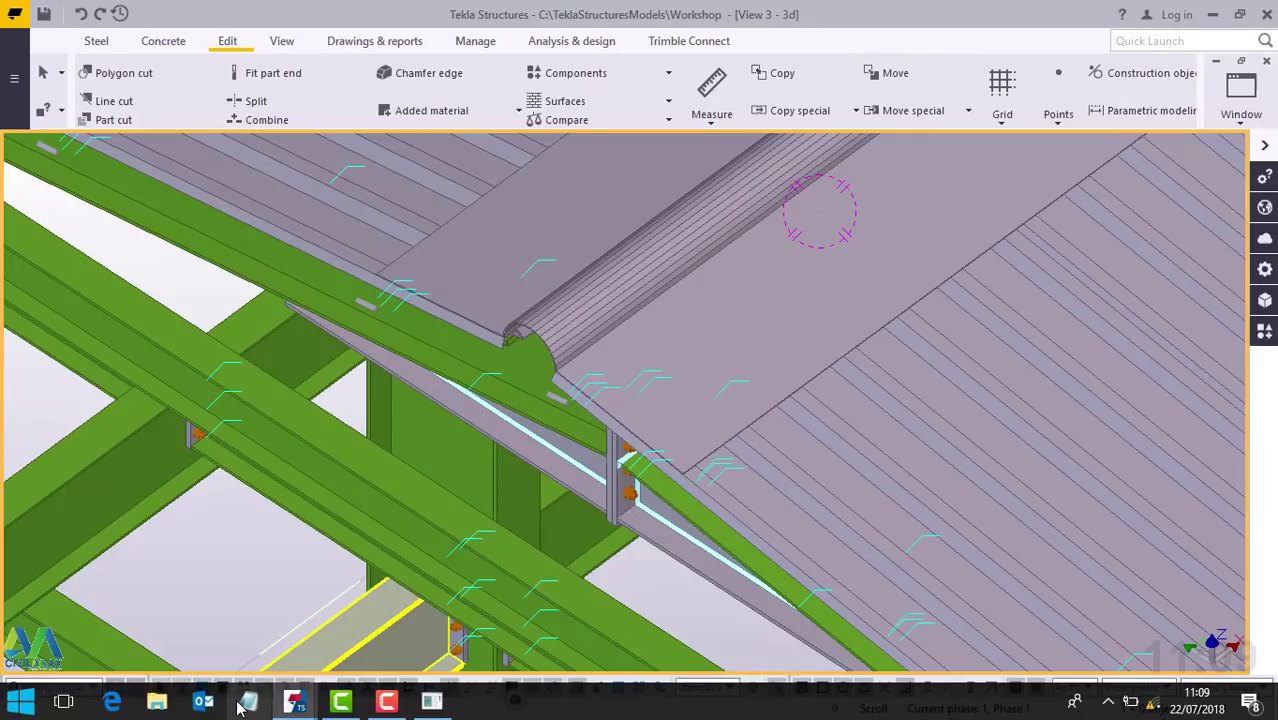
pyautogui.moveTo(300, 700)
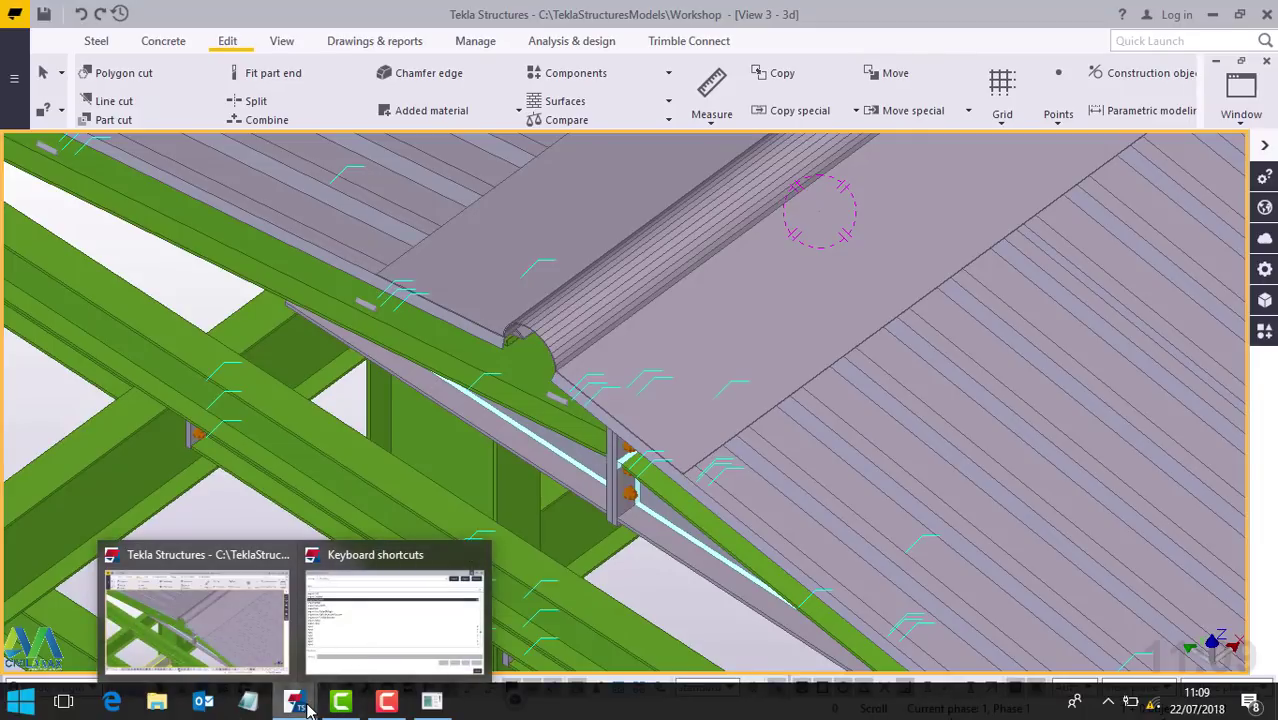
pyautogui.click(390, 635)
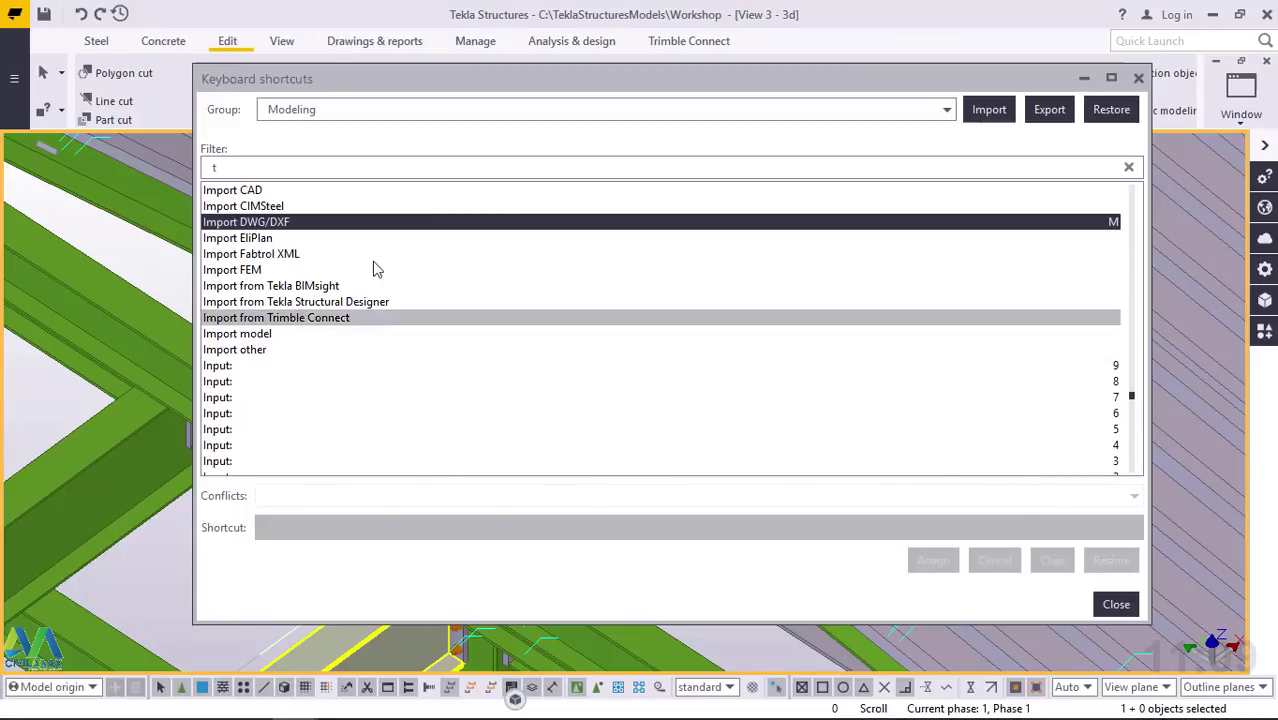
pyautogui.click(270, 236)
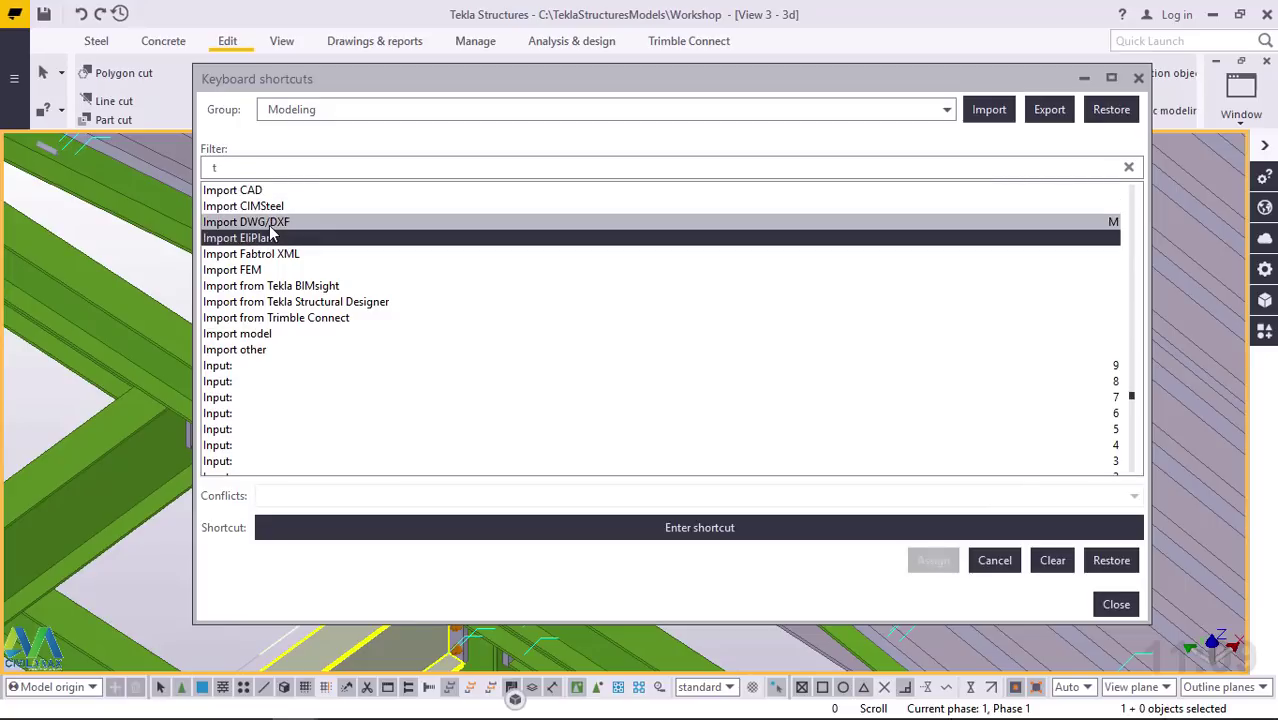
pyautogui.click(250, 222)
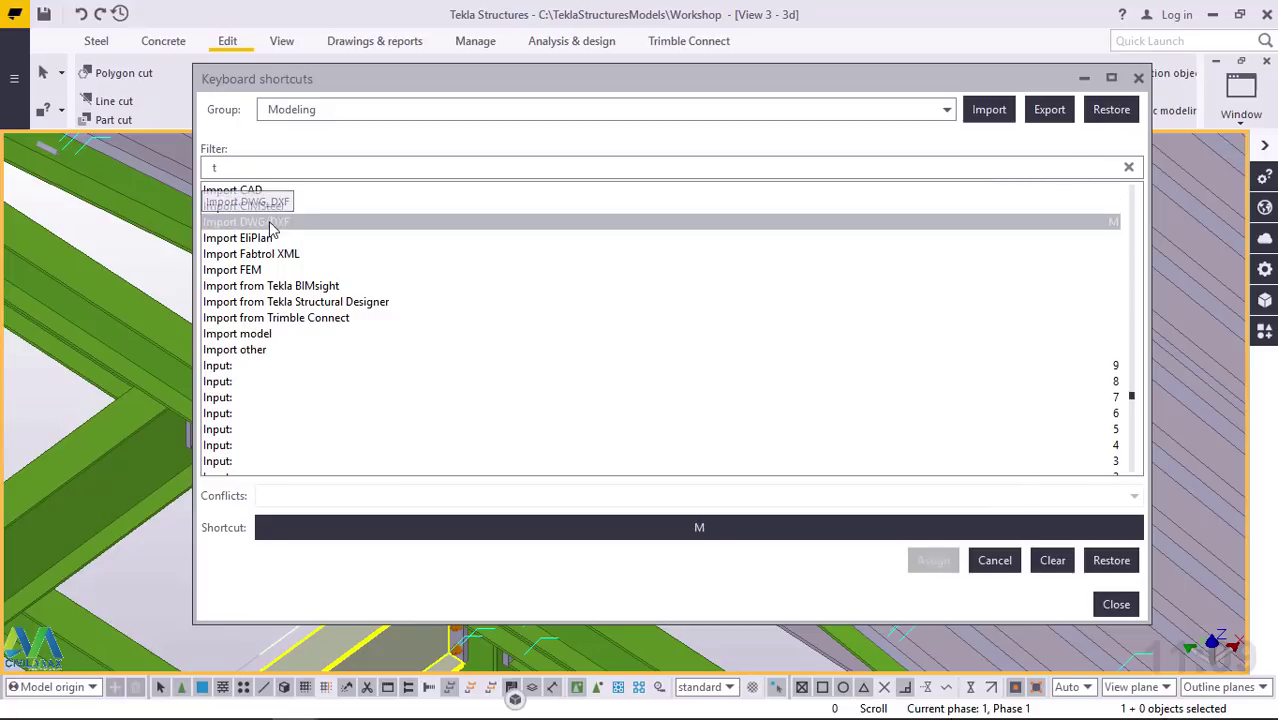
pyautogui.click(1112, 562)
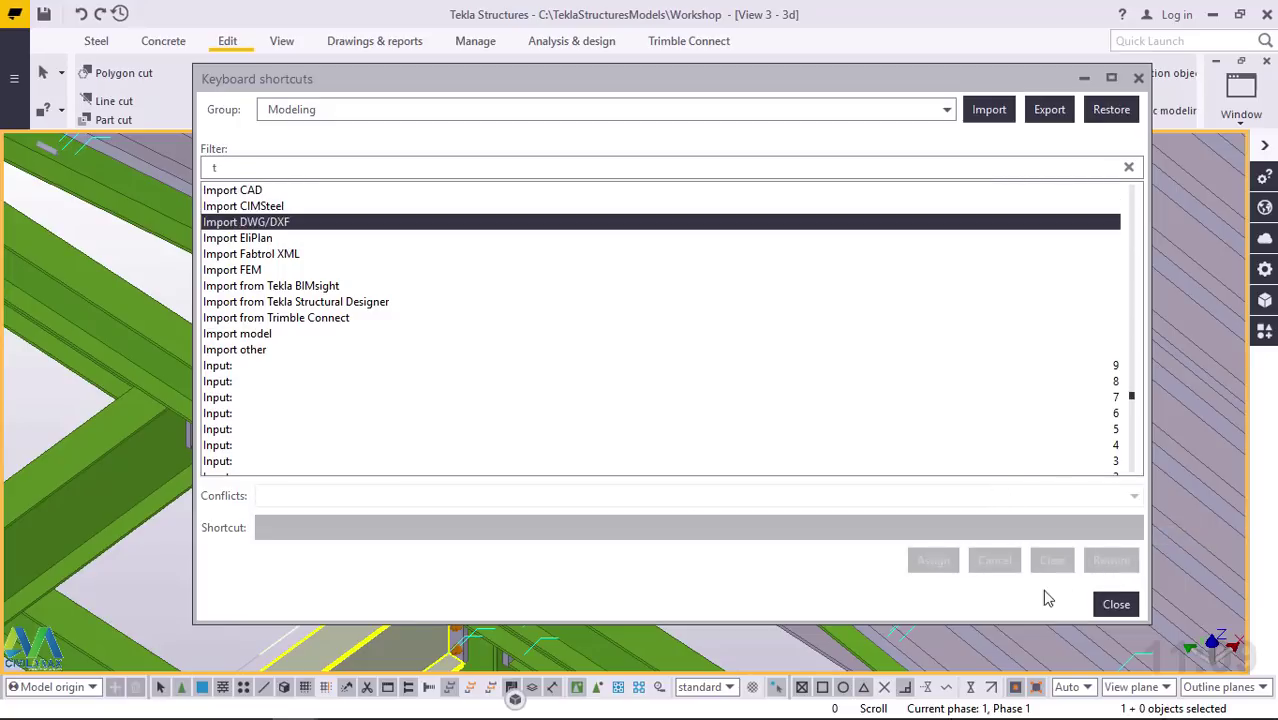
pyautogui.click(1116, 606)
# - Examine the ridge cap's curved end and its seating on the roof sheeting from below at the gable end
pyautogui.click(599, 373)
pyautogui.scroll(4, 598, 369)
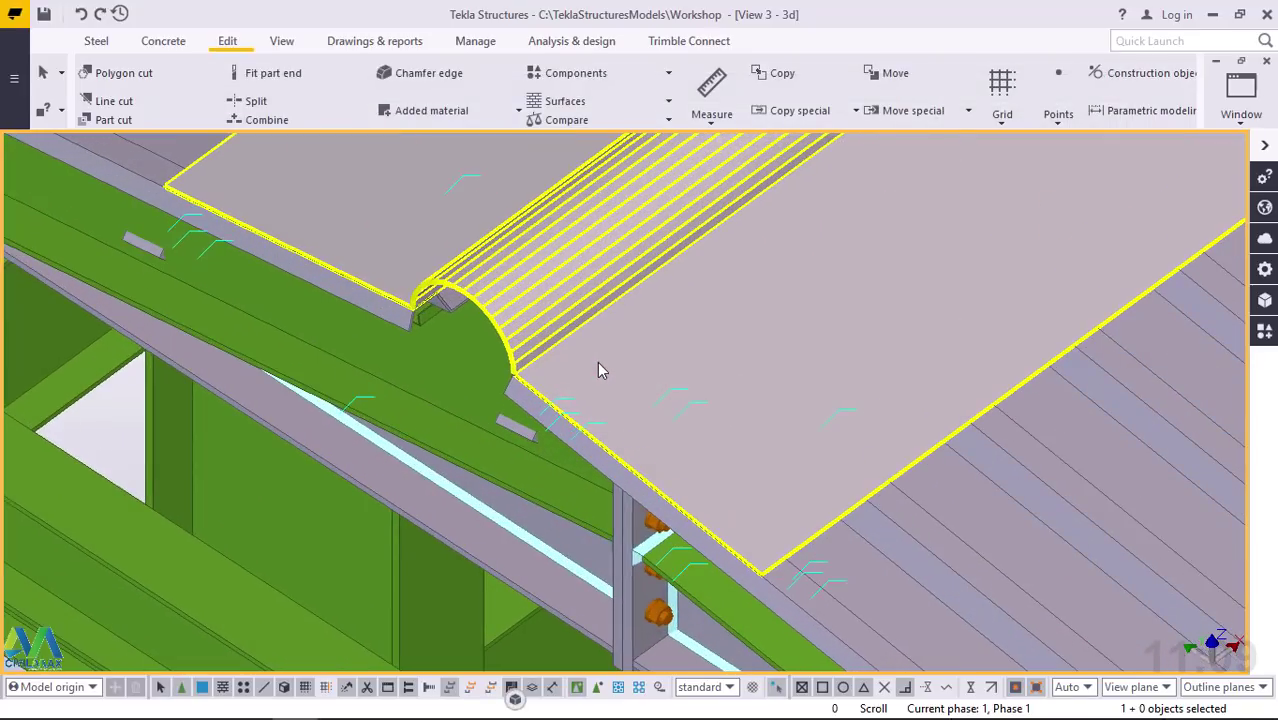
pyautogui.click(533, 440)
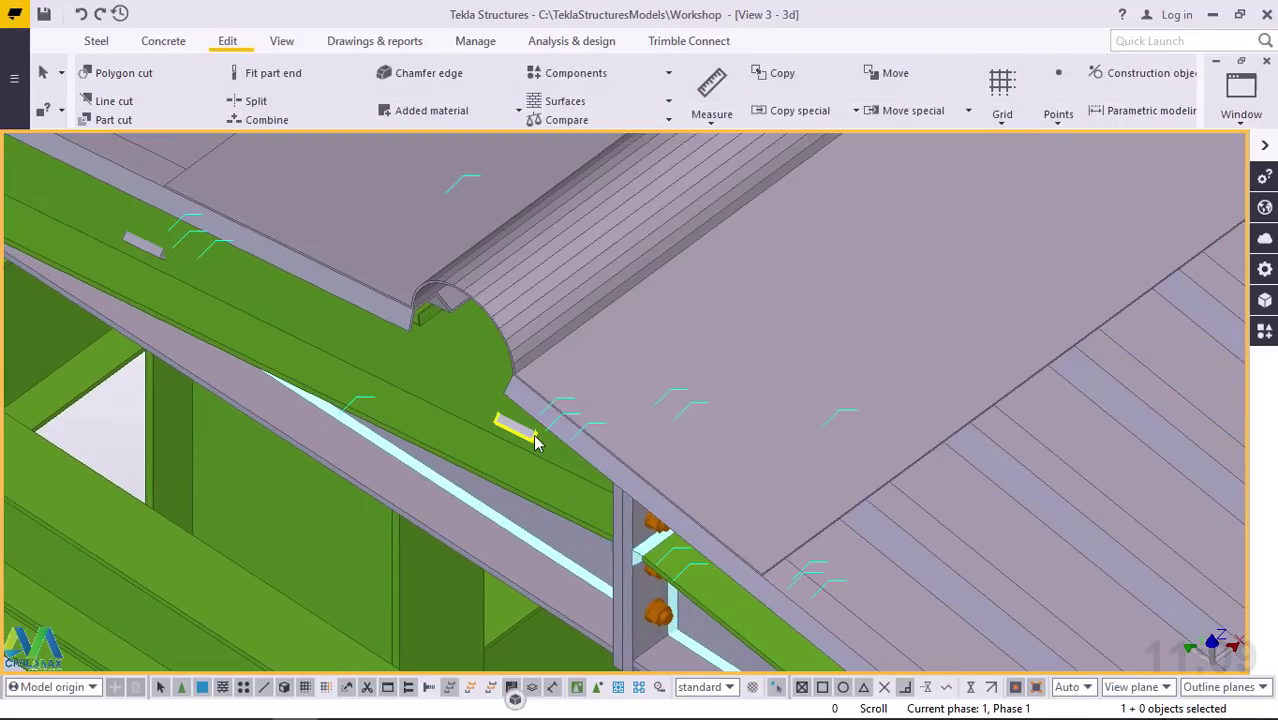
pyautogui.click(563, 402)
pyautogui.keyDown('ctrl'); pyautogui.moveTo(562, 360); pyautogui.dragTo(538, 260, button='middle'); pyautogui.keyUp('ctrl')
pyautogui.scroll(5, 643, 341)
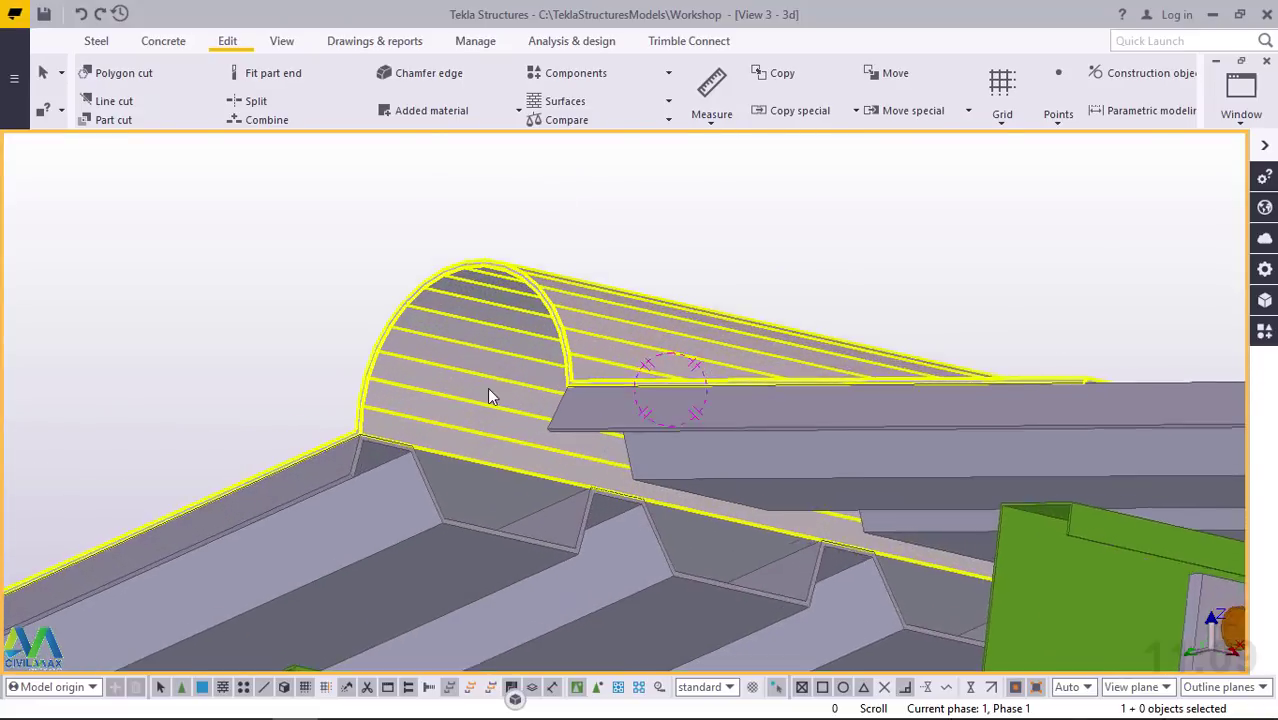
pyautogui.moveTo(643, 333)
pyautogui.keyDown('ctrl'); pyautogui.mouseDown(button='middle')
pyautogui.moveTo(622, 379)
pyautogui.moveTo(571, 405)
pyautogui.moveTo(422, 409)
pyautogui.moveTo(642, 365)
pyautogui.moveTo(670, 237)
pyautogui.moveTo(657, 333)
pyautogui.mouseUp(button='middle'); pyautogui.keyUp('ctrl')
pyautogui.keyDown('ctrl'); pyautogui.moveTo(651, 352); pyautogui.dragTo(636, 389, button='middle'); pyautogui.keyUp('ctrl')
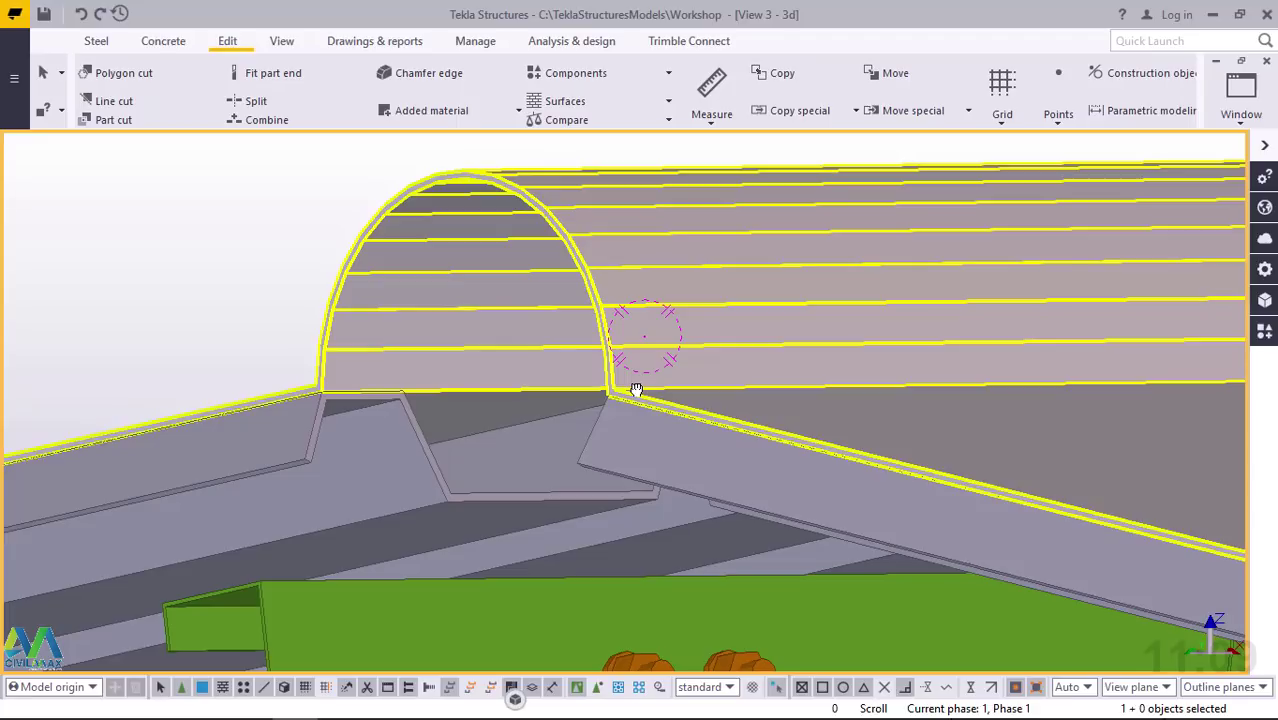
# - Open the ridge cap's steel beam properties and expand the Others group in its profile catalog
pyautogui.doubleClick(615, 204)
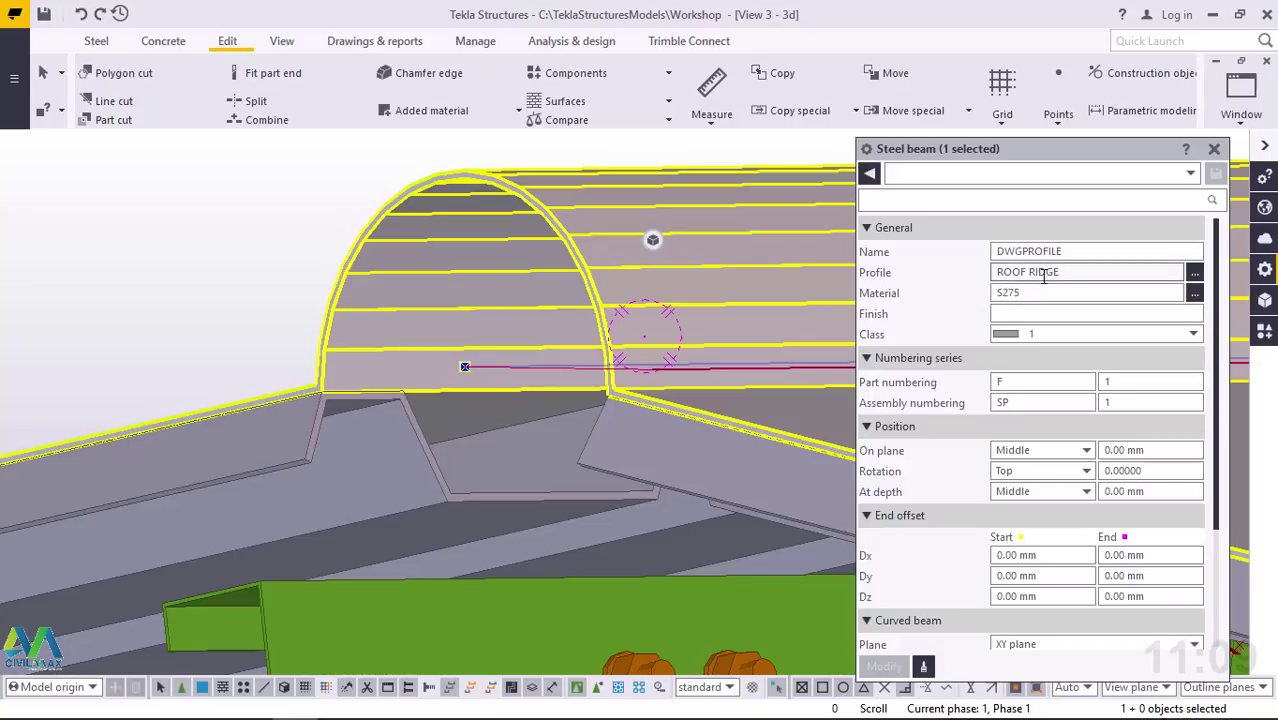
pyautogui.click(1196, 277)
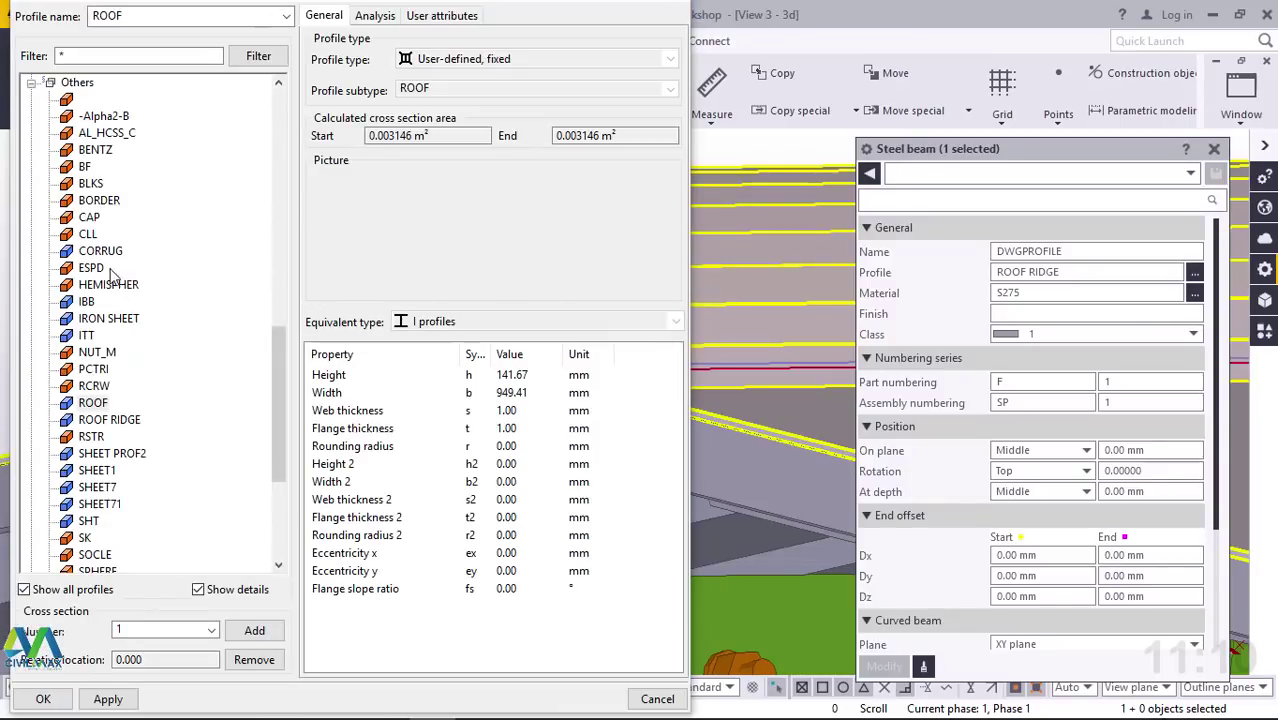
pyautogui.scroll(4, 113, 228)
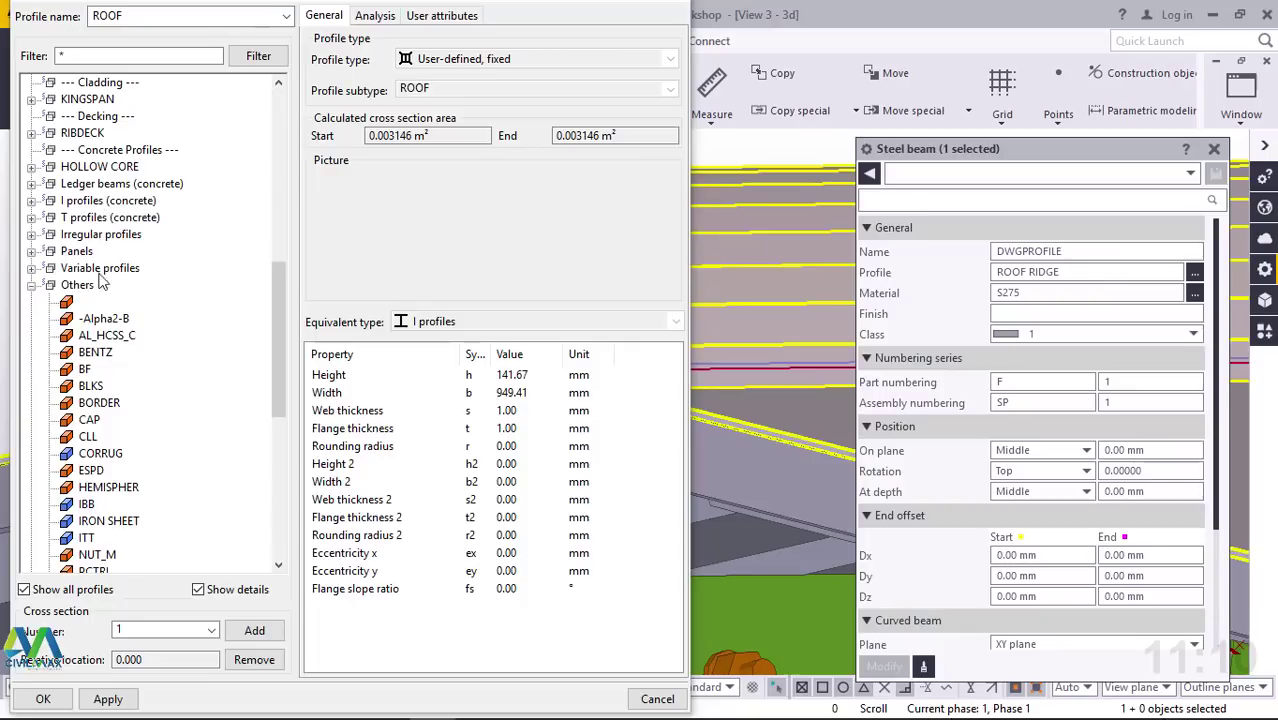
pyautogui.click(31, 285)
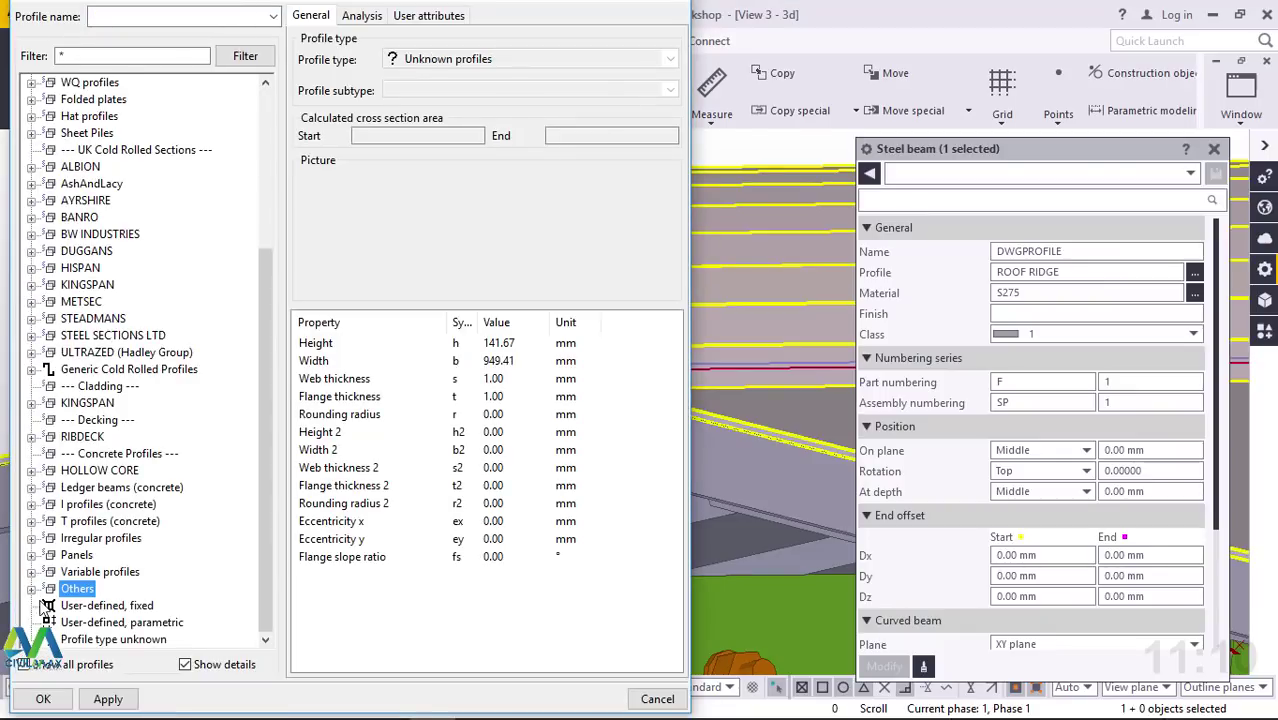
pyautogui.click(31, 600)
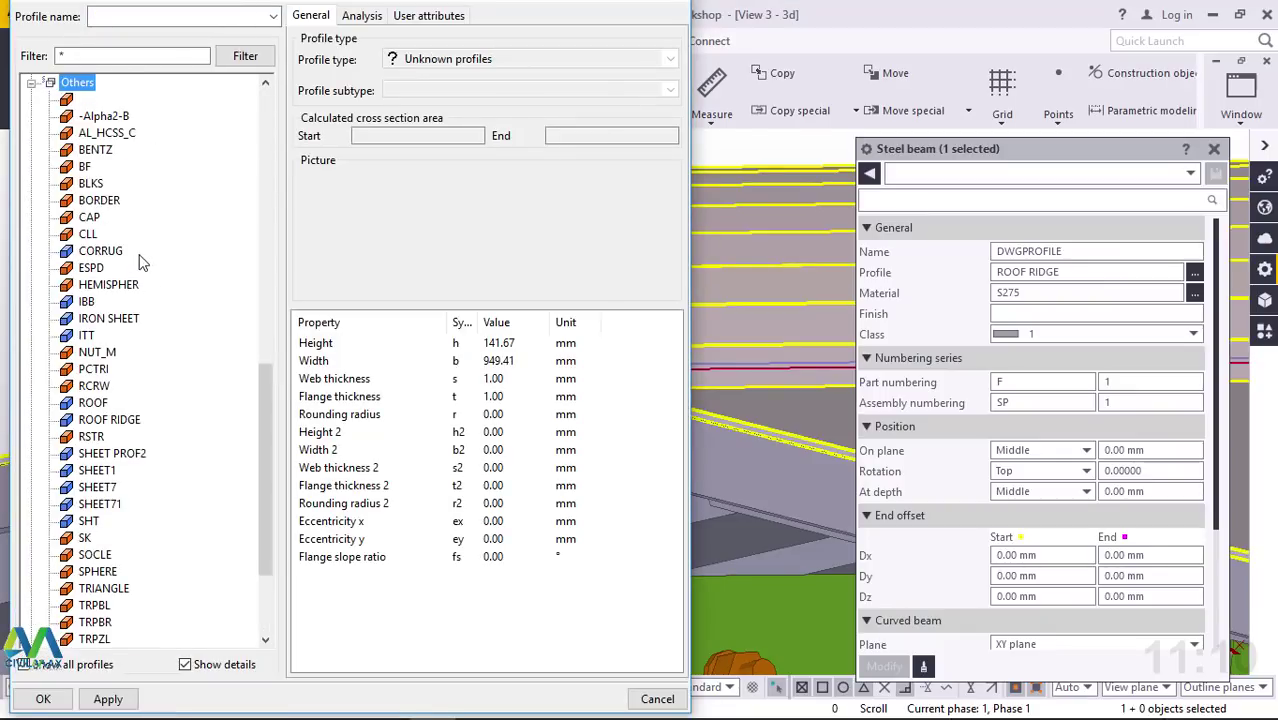
# - Examine the width and height of the ROOF RIDGE profile and leave the catalog without changing the beam
pyautogui.click(100, 423)
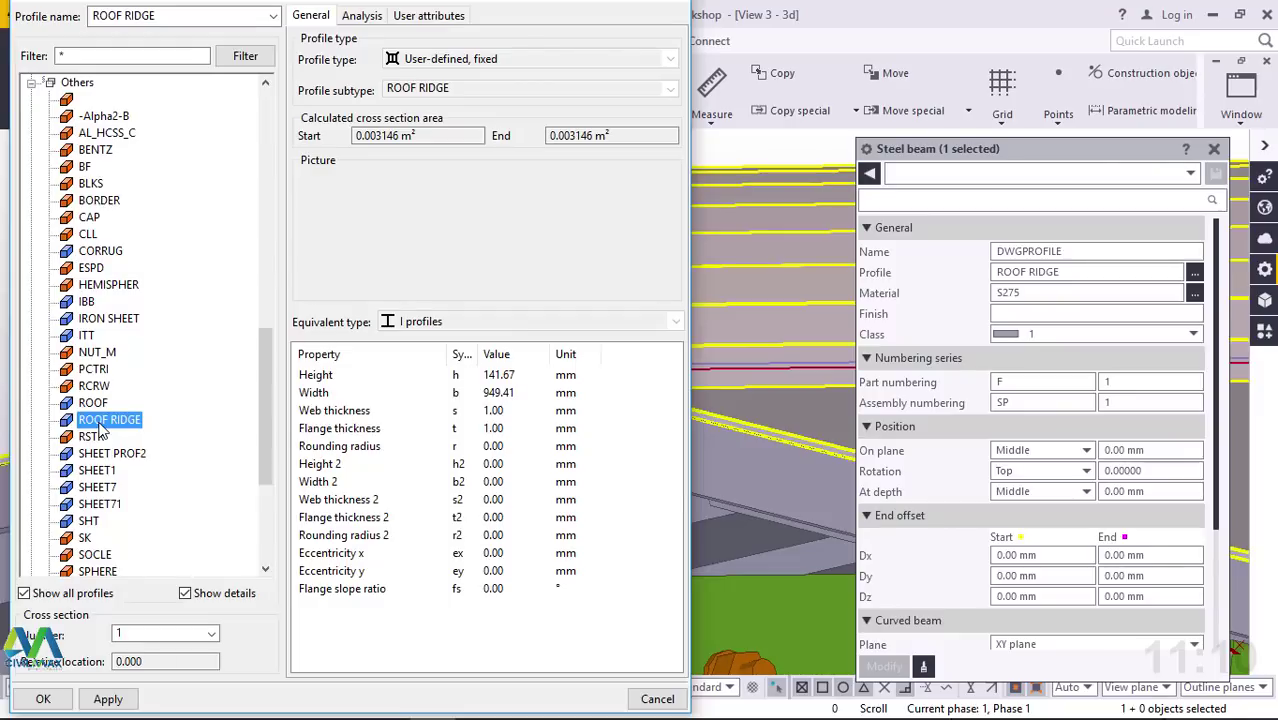
pyautogui.click(508, 393)
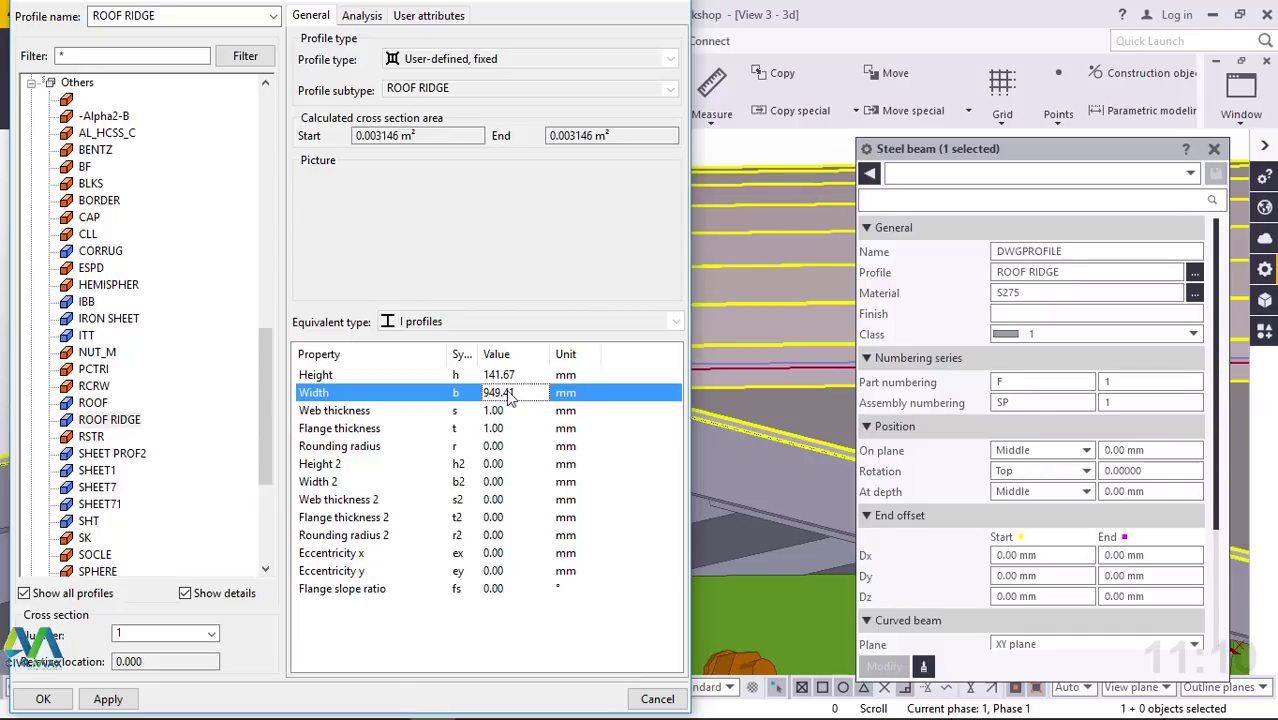
pyautogui.click(507, 376)
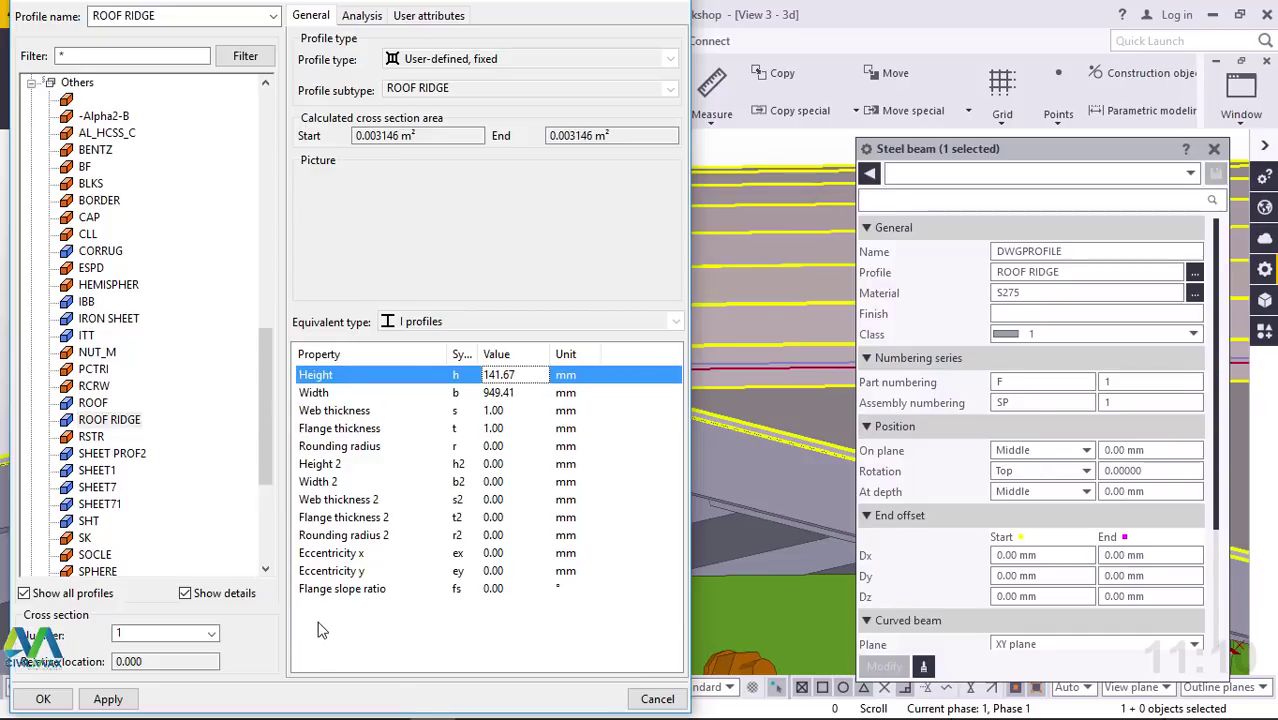
pyautogui.click(100, 692)
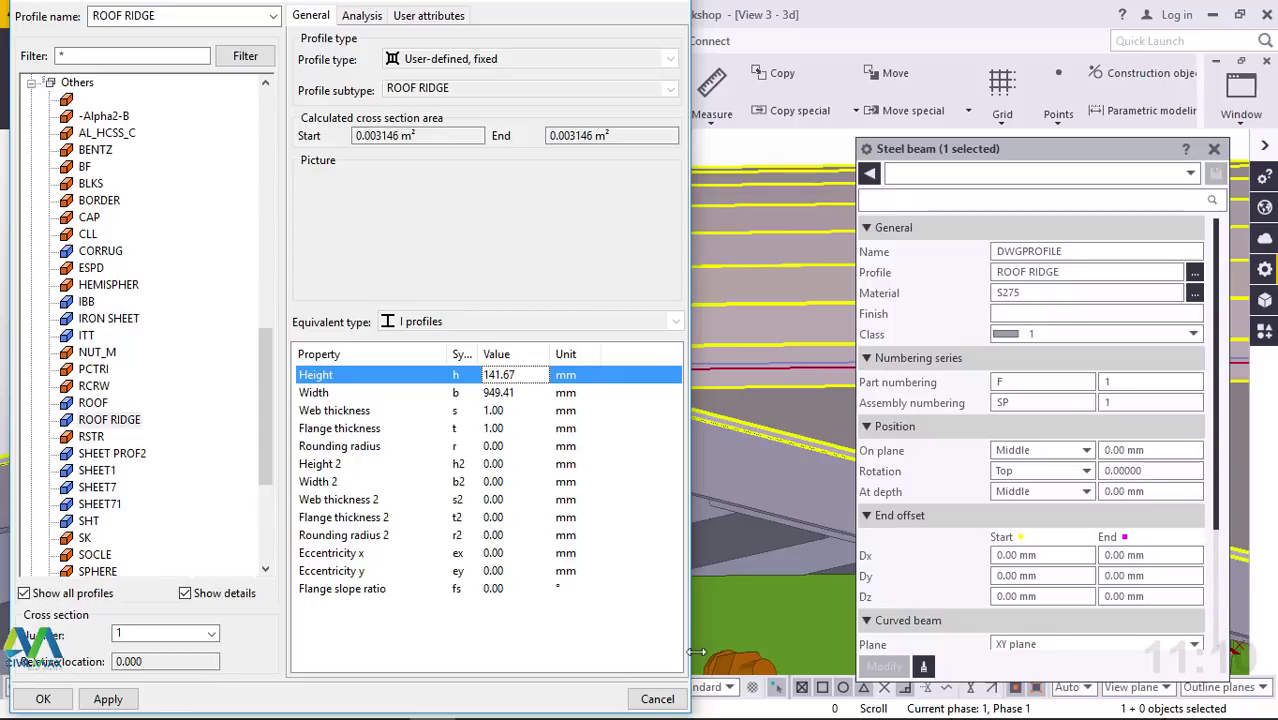
pyautogui.click(652, 700)
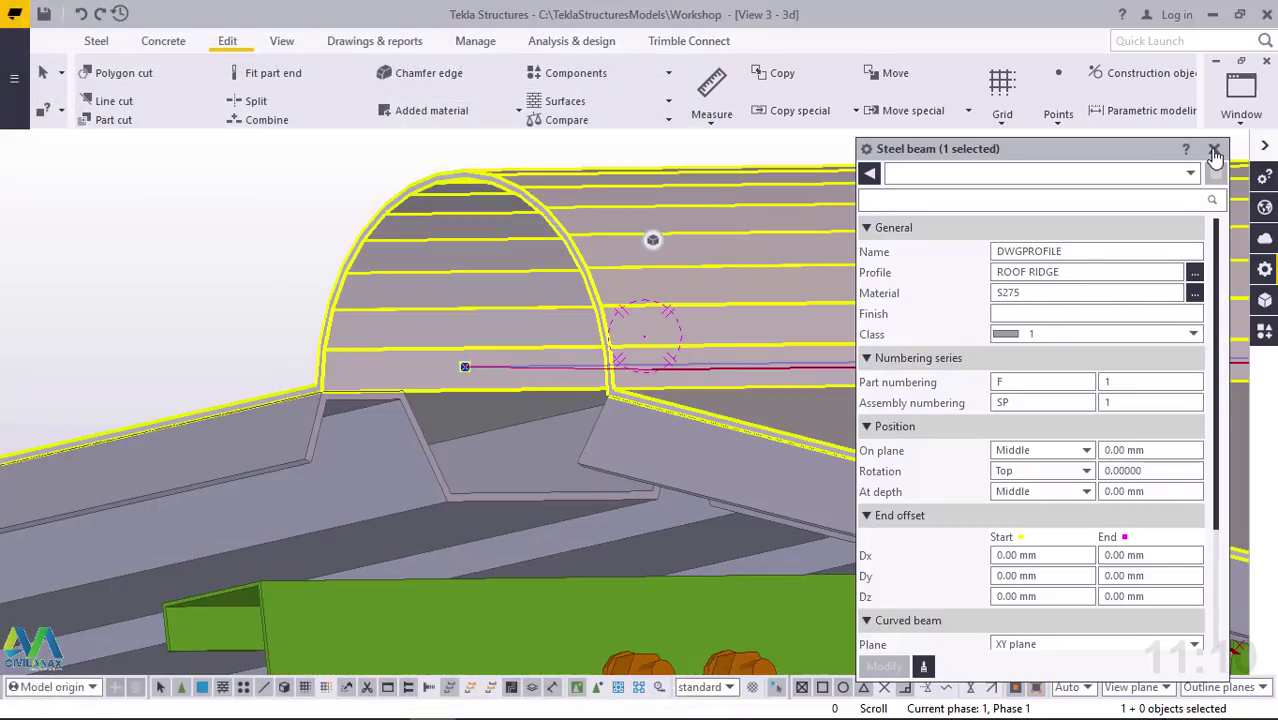
# - Close the ridge cap's steel beam properties and switch to View 2 - Grid K
pyautogui.click(1214, 152)
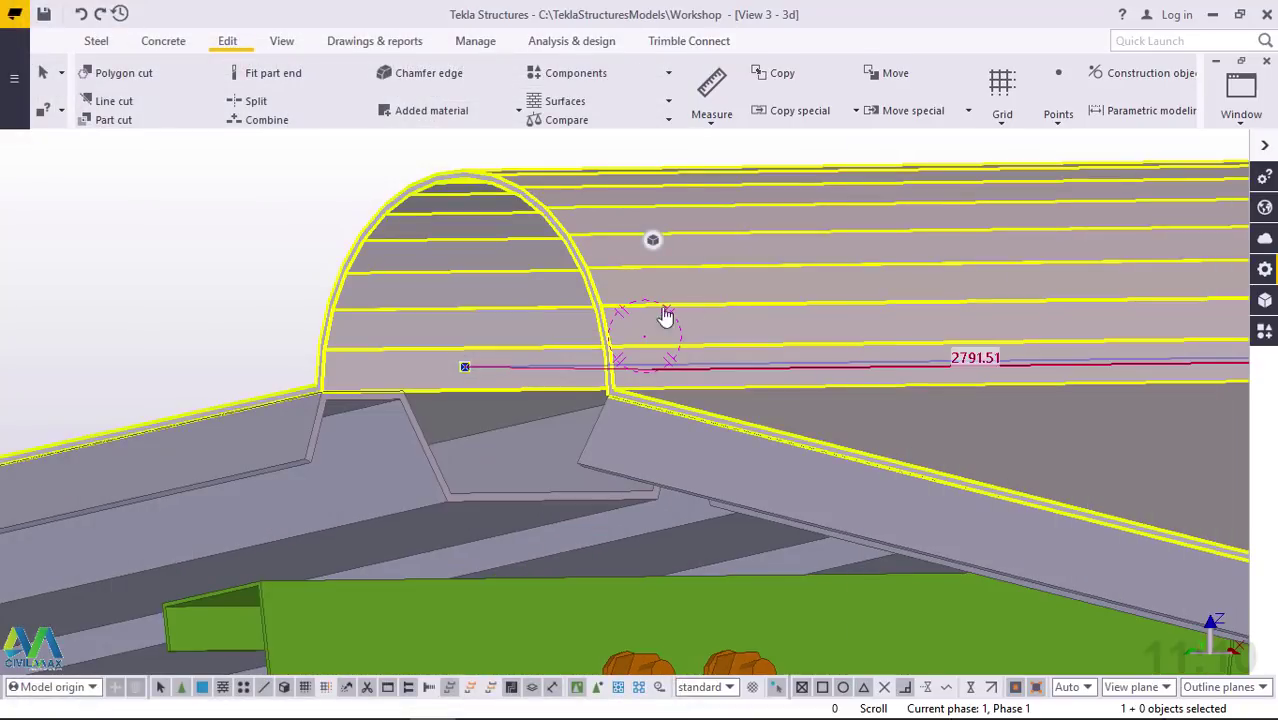
pyautogui.click(1240, 100)
pyautogui.click(1185, 280)
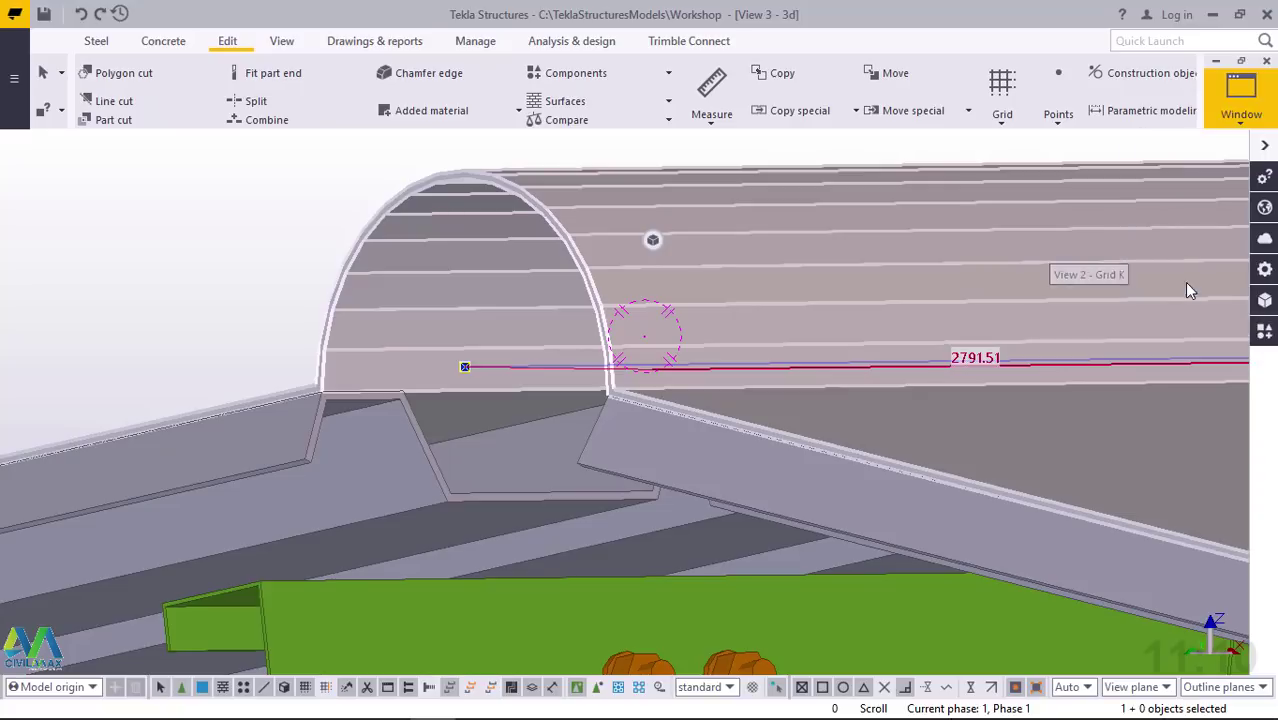
# - Examine the ridge cap's section on grid line 4, including its fit against the roof sheeting, adjacent purlins and the rafter apex joint below
pyautogui.scroll(3, 717, 211)
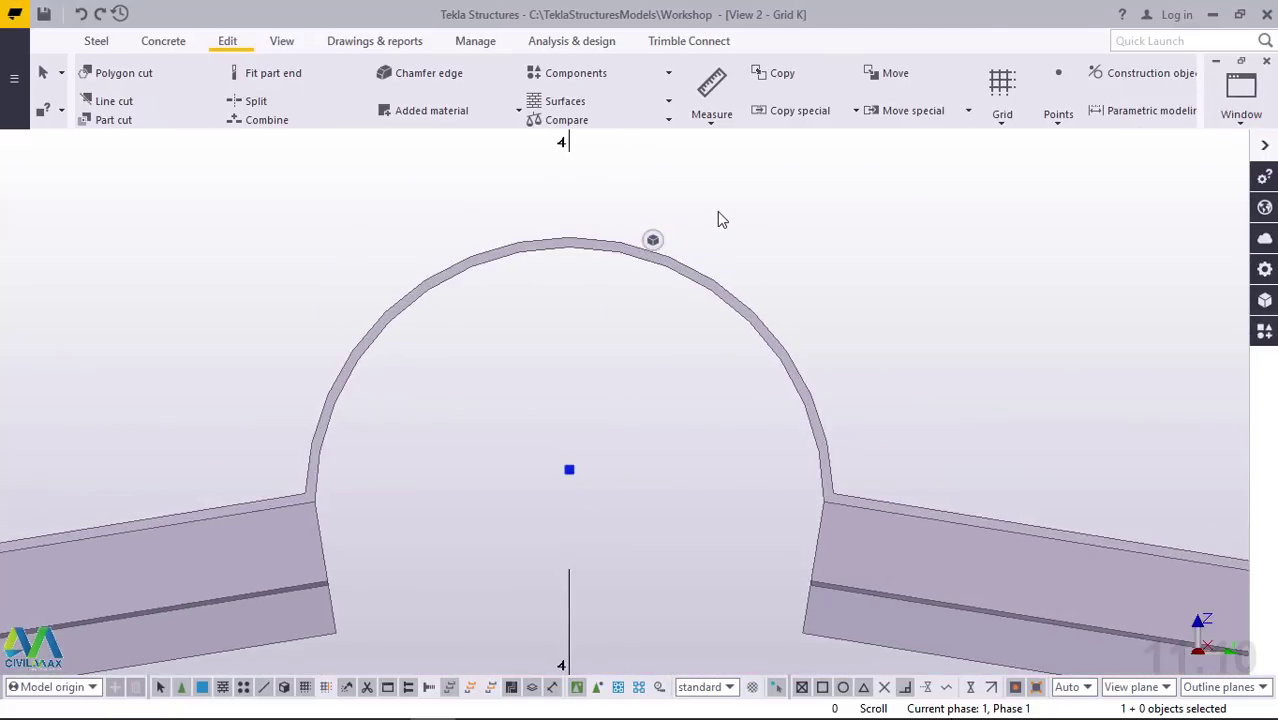
pyautogui.scroll(-5, 548, 419)
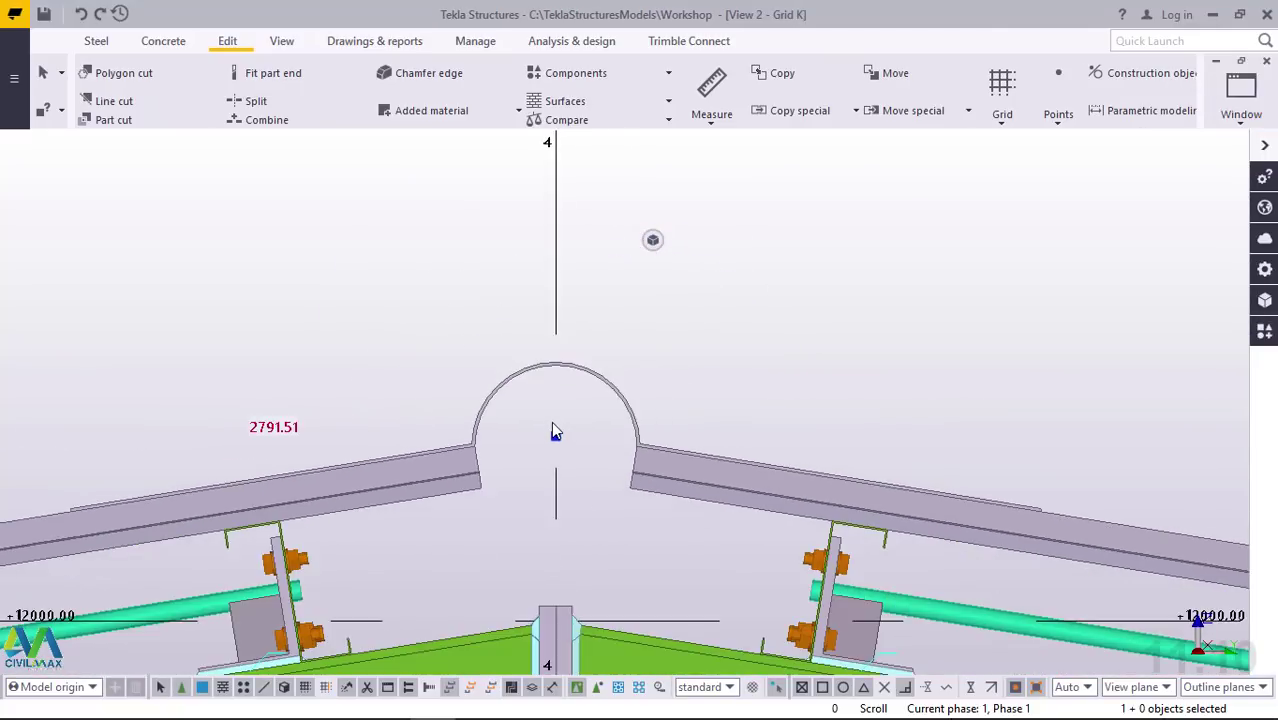
pyautogui.scroll(-3, 555, 431)
pyautogui.click(555, 433)
pyautogui.scroll(3, 560, 460)
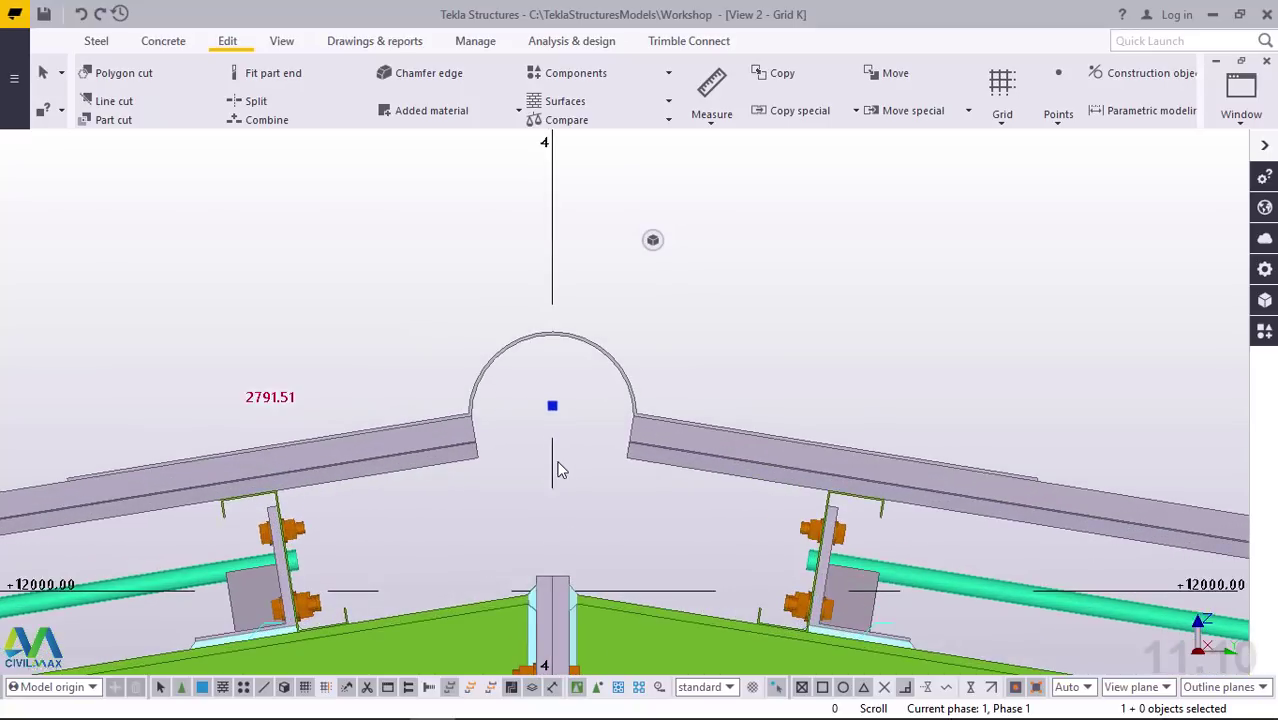
pyautogui.scroll(1, 560, 470)
pyautogui.scroll(-2, 557, 480)
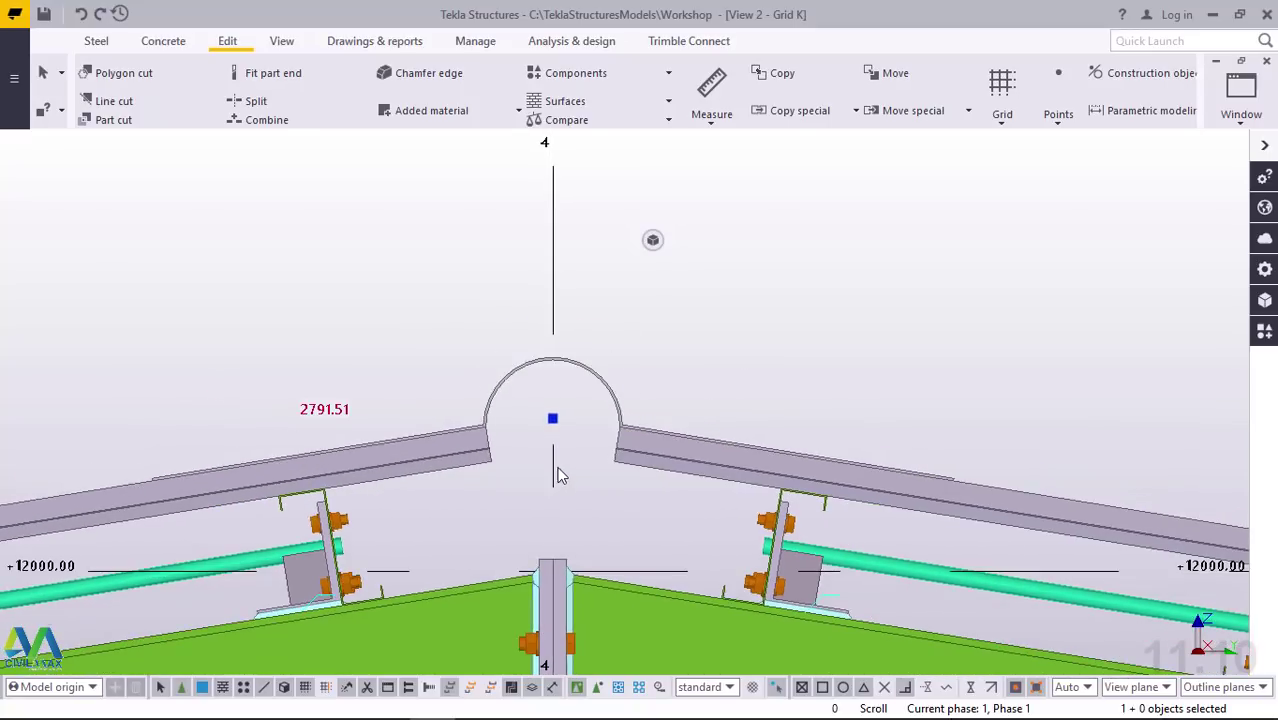
pyautogui.scroll(-2, 523, 320)
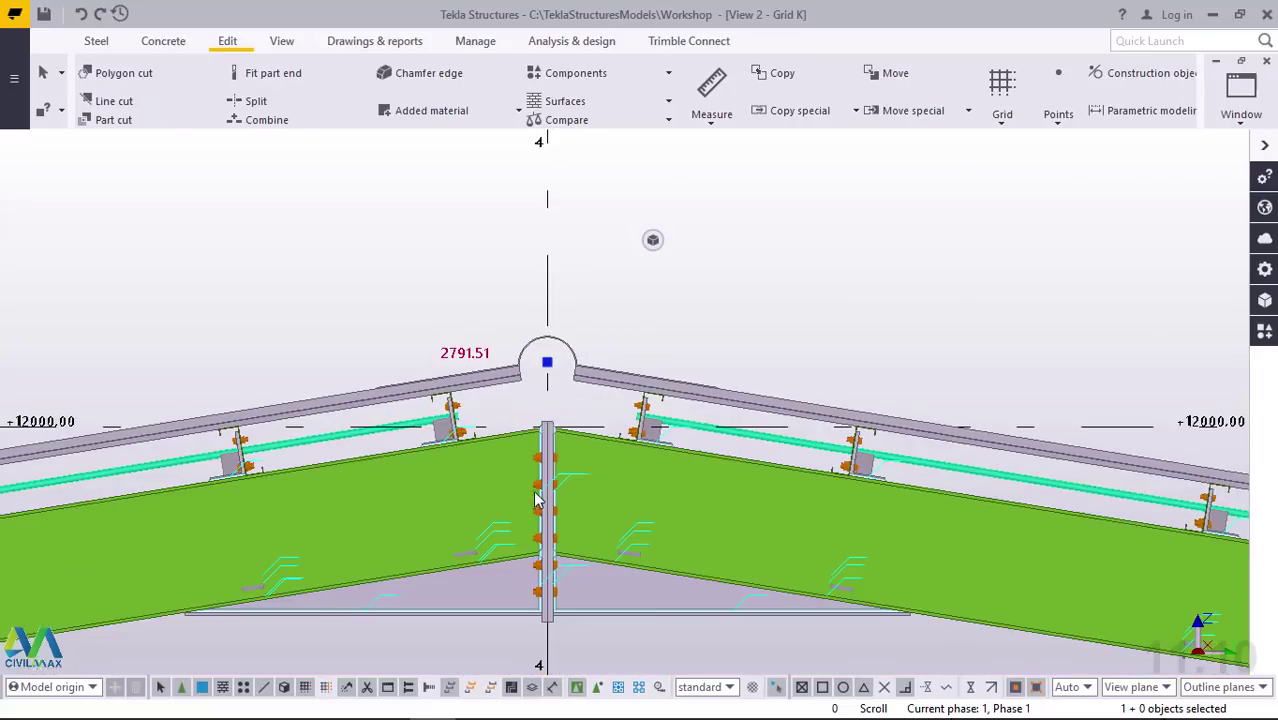
pyautogui.scroll(1, 590, 380)
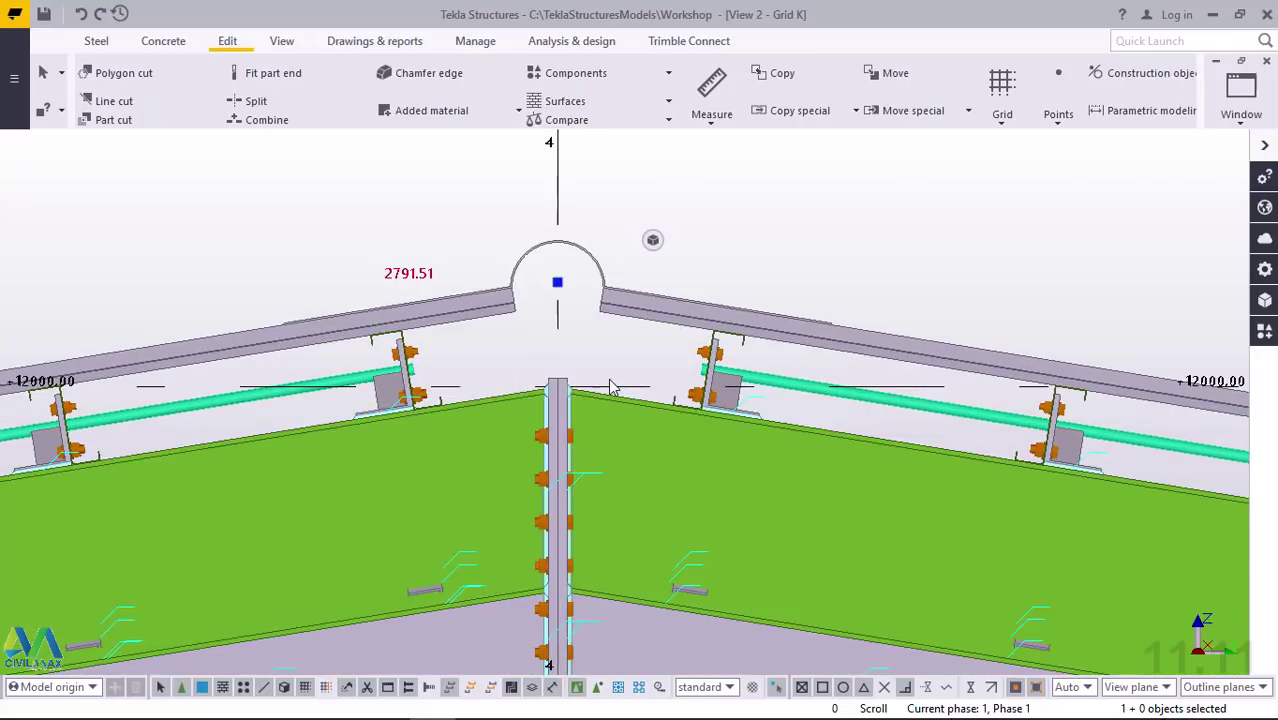